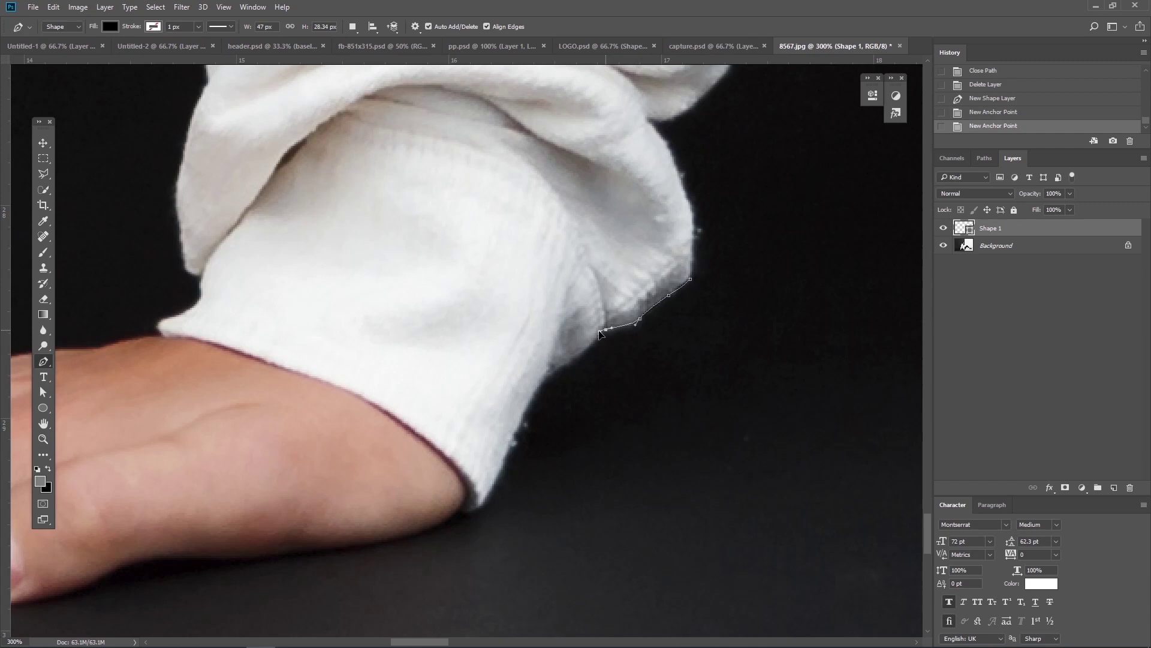
Extend the Pen shape outline along the right edge of the shirt cuff down to its lowest corner at the wrist
click(591, 344)
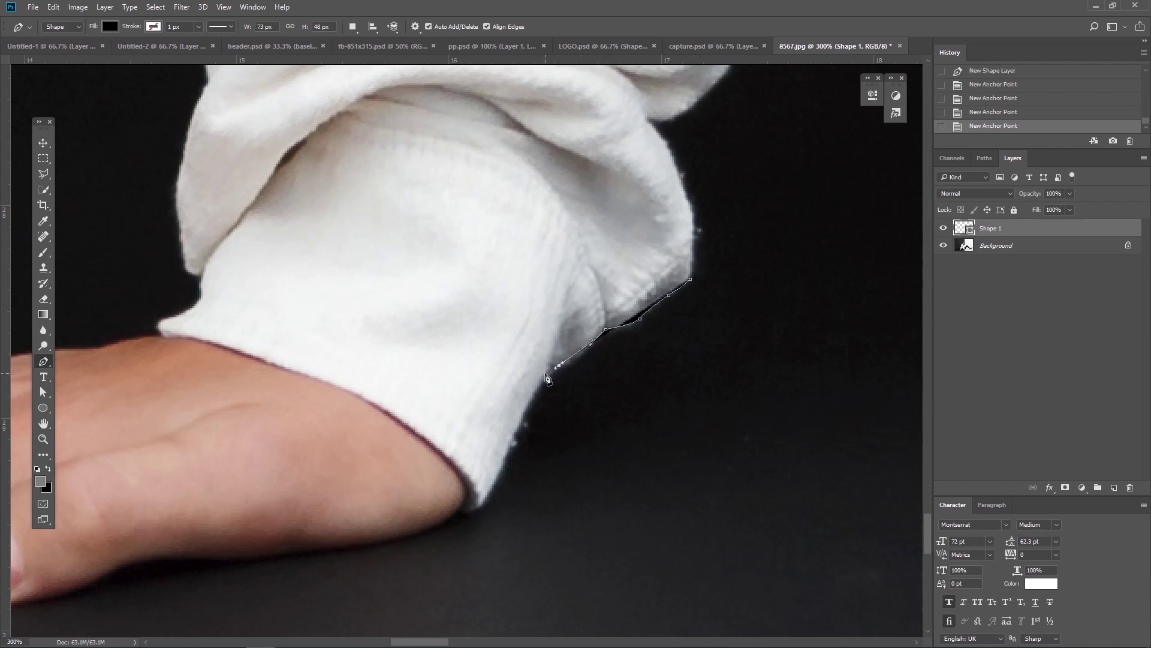
click(521, 421)
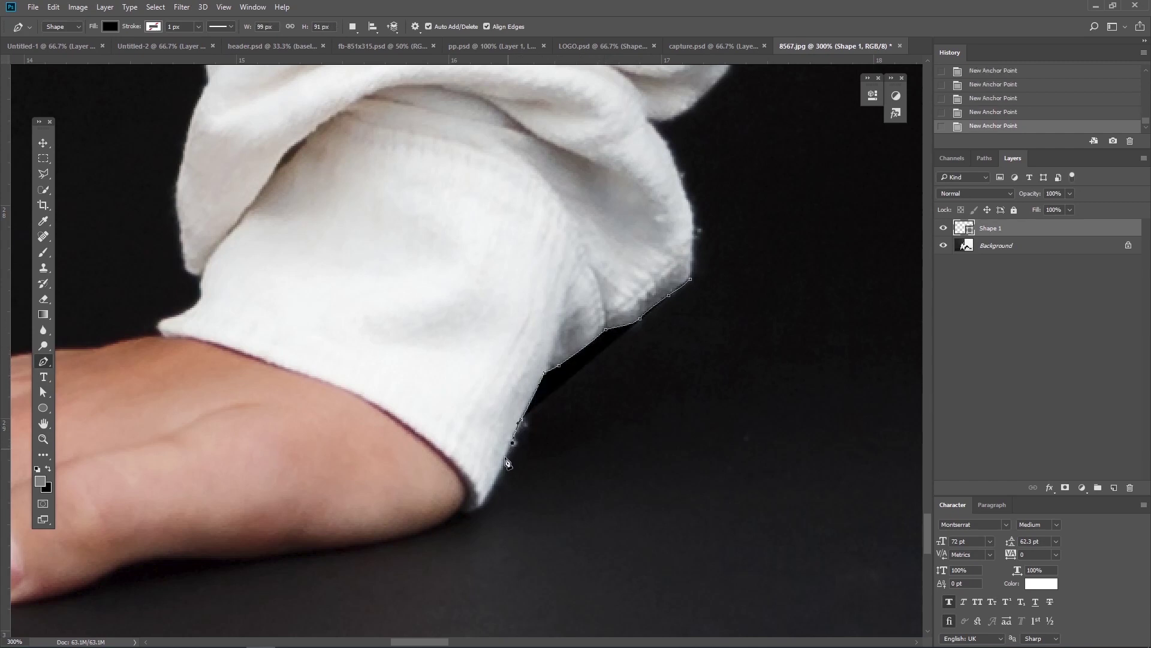
drag(480, 499, 477, 509)
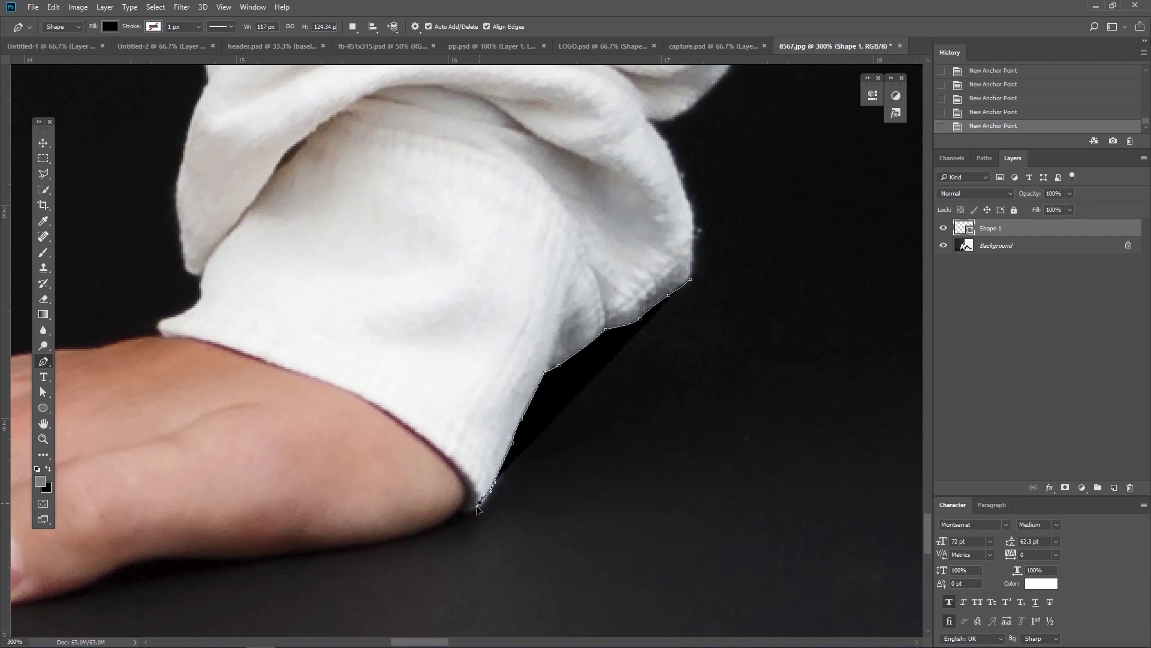
Continue the Pen outline along the cuff opening above the hand to the cuff's far corner
click(462, 476)
click(403, 424)
click(306, 377)
click(234, 349)
click(181, 335)
click(161, 335)
Set the shape layer's opacity to 21% and continue the outline up the cuff's left edge onto the lower sleeve
drag(1070, 193, 1026, 208)
click(164, 320)
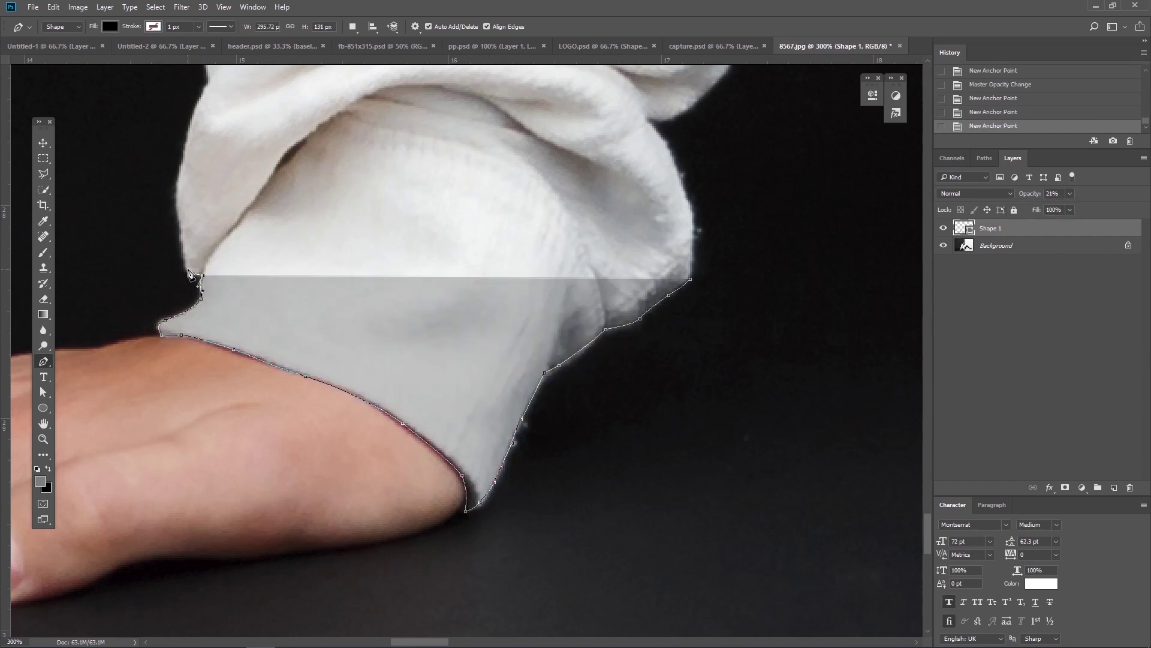
click(183, 261)
drag(283, 203, 472, 283)
key(ctrl+z)
click(379, 353)
click(365, 266)
click(384, 187)
click(396, 165)
Add anchor points up the left edge of the lower sleeve, following the boundary with the dark background
drag(383, 81, 454, 439)
click(446, 399)
click(436, 348)
click(427, 293)
drag(426, 192, 279, 475)
click(280, 392)
click(316, 252)
drag(323, 265, 261, 450)
click(313, 250)
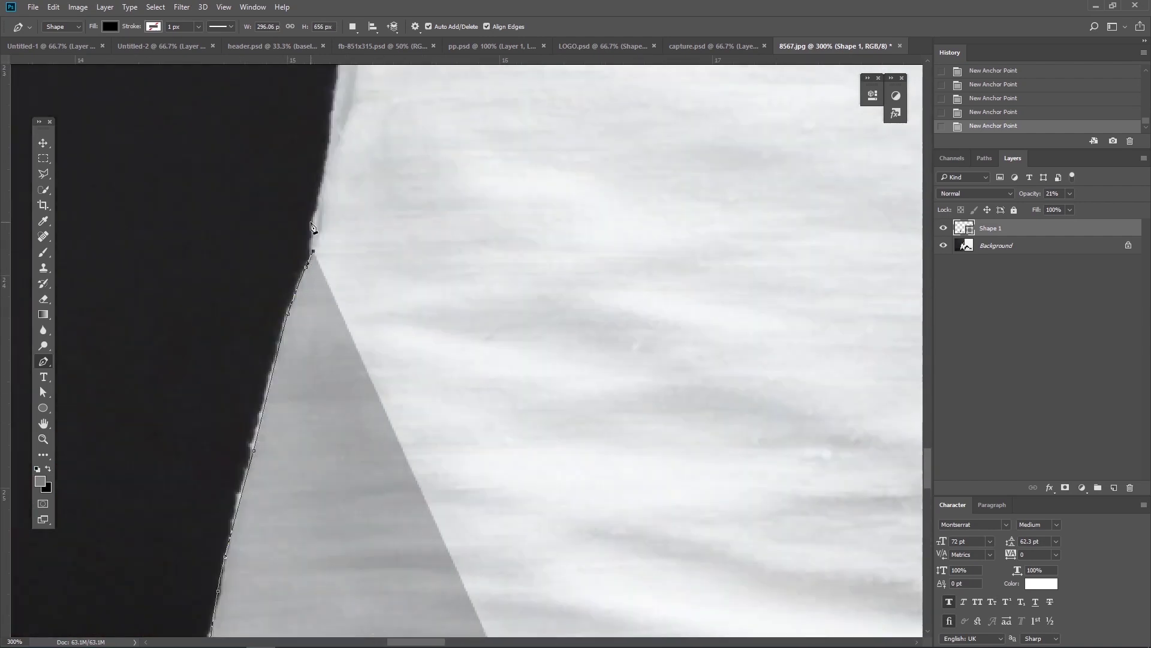
Extend the Pen outline up the left edge of the sleeve's middle section
drag(331, 129, 176, 535)
click(199, 375)
click(229, 265)
drag(260, 179, 210, 436)
click(210, 423)
click(223, 358)
click(236, 315)
drag(255, 247, 257, 243)
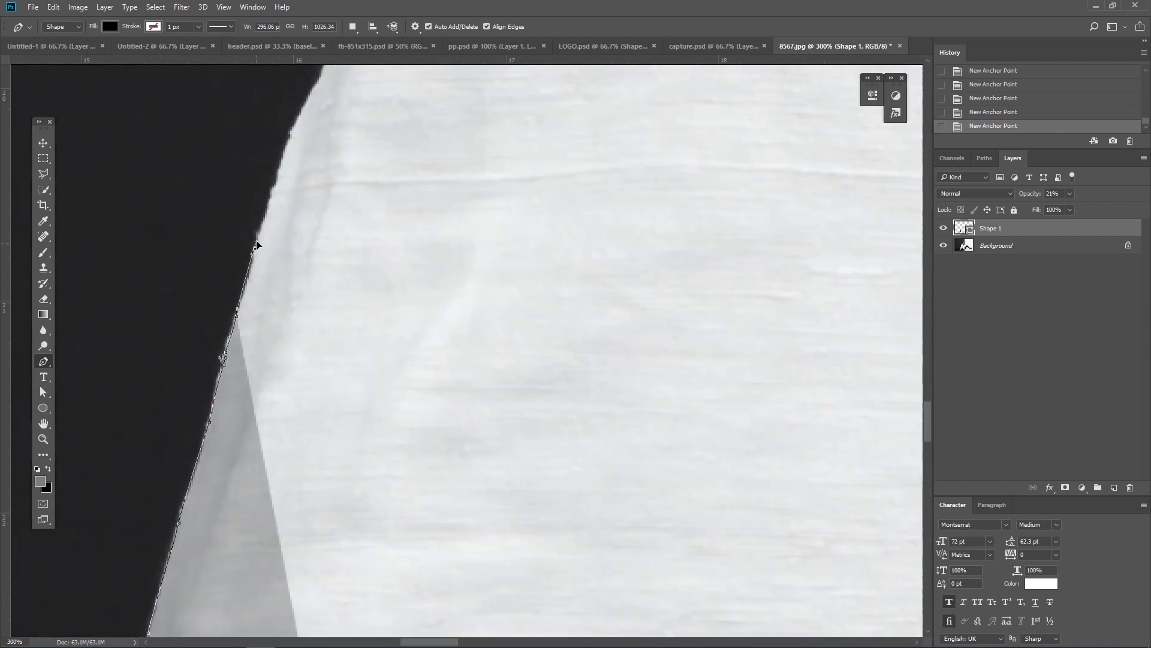
Continue tracing the sleeve's left edge up to the folds on the upper arm
drag(282, 153, 78, 480)
click(85, 474)
click(117, 414)
click(179, 246)
drag(193, 198, 266, 589)
click(306, 470)
click(319, 406)
click(348, 339)
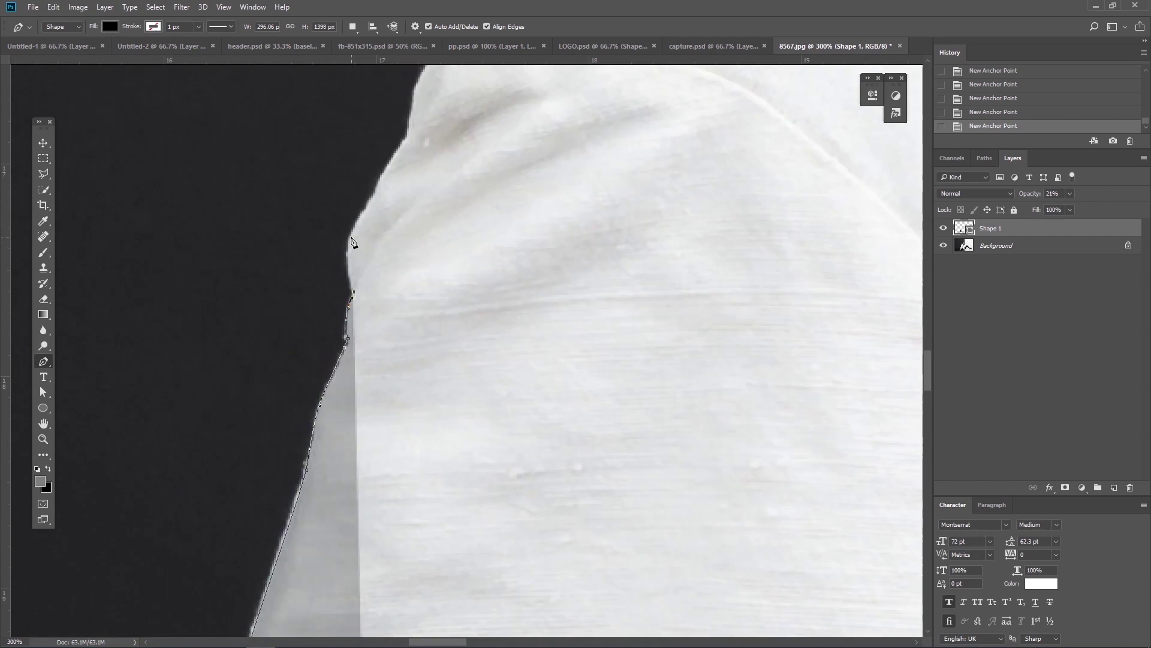
Trace the uneven folds along the left edge of the upper sleeve toward the shoulder
click(352, 238)
drag(351, 238, 316, 528)
click(342, 482)
click(358, 448)
click(374, 427)
click(384, 372)
click(396, 344)
click(407, 334)
click(412, 263)
Continue the Pen outline over the back of the shoulder toward the shirt collar
drag(415, 243, 302, 397)
click(349, 324)
click(401, 255)
click(456, 181)
click(471, 151)
drag(461, 121, 602, 504)
drag(568, 463, 554, 444)
Trace the collar and the remaining shirt edges, and close the path around the whole shirt
click(549, 437)
click(558, 408)
click(627, 345)
drag(738, 316, 777, 316)
drag(759, 357, 415, 321)
click(451, 281)
drag(596, 308, 625, 319)
drag(690, 327, 719, 340)
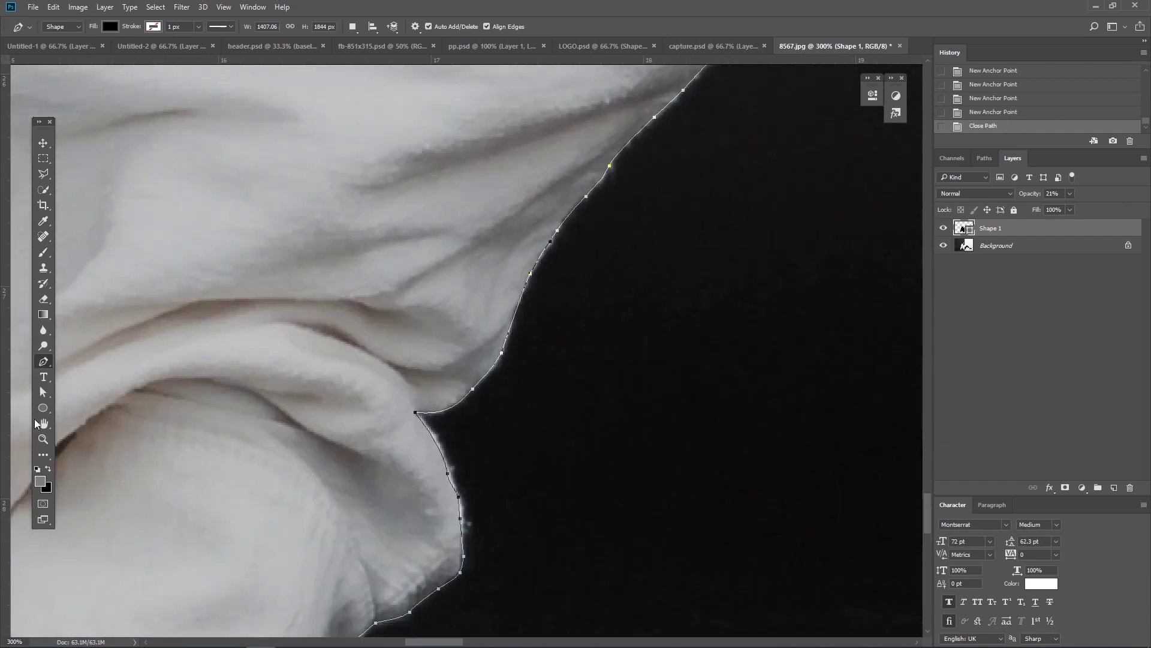
Rename the shirt's shape layer as SHIRT
click(45, 440)
alt+click(624, 367)
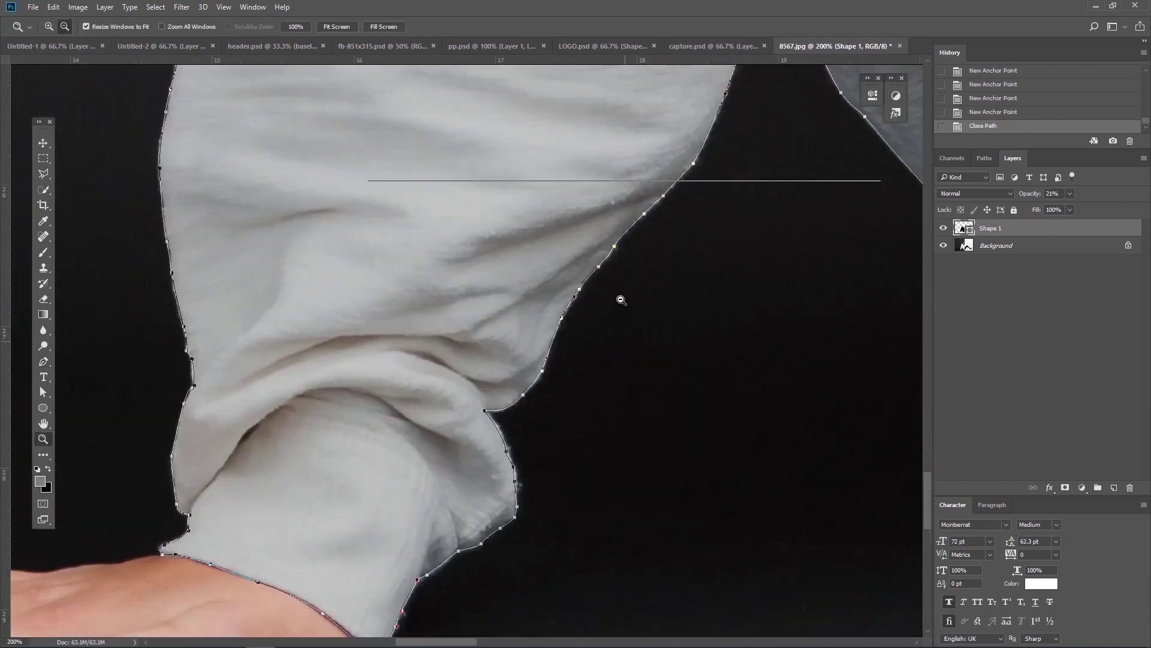
alt+click(621, 298)
alt+click(625, 300)
alt+click(761, 211)
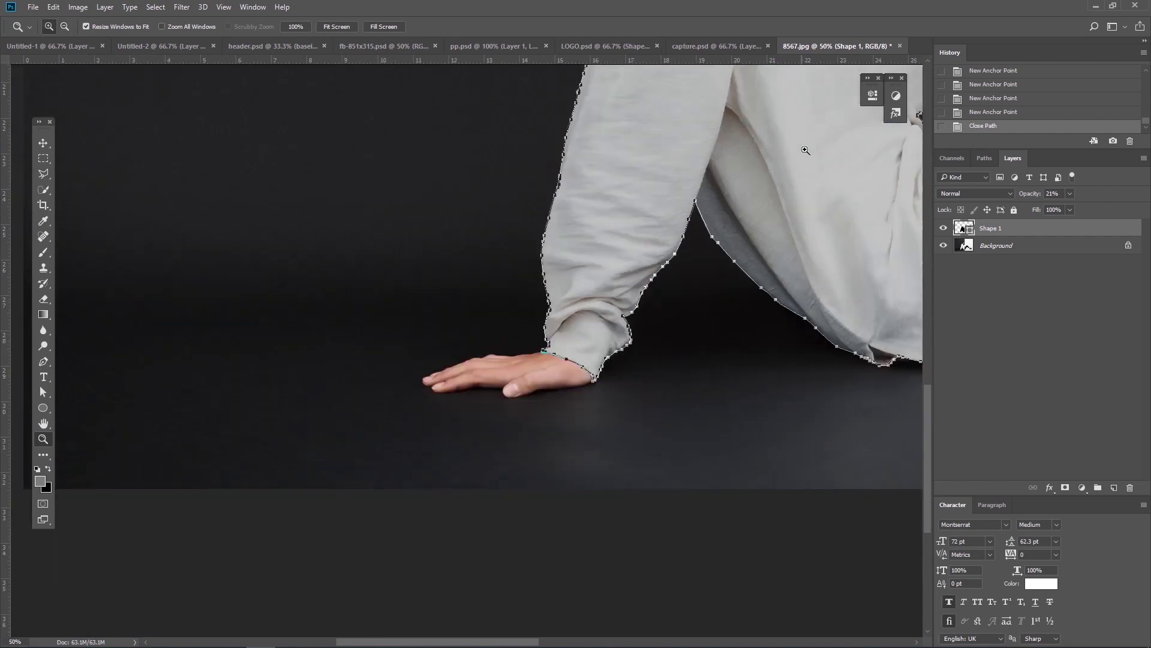
drag(807, 151, 565, 337)
alt+click(603, 252)
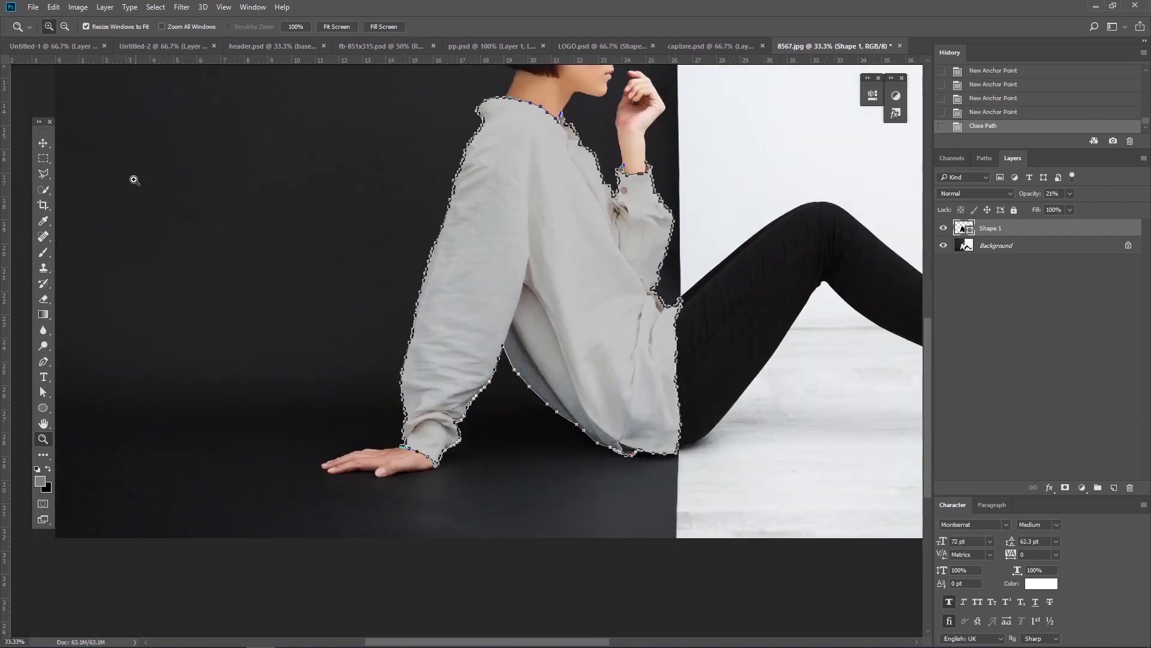
click(44, 144)
drag(638, 214, 527, 358)
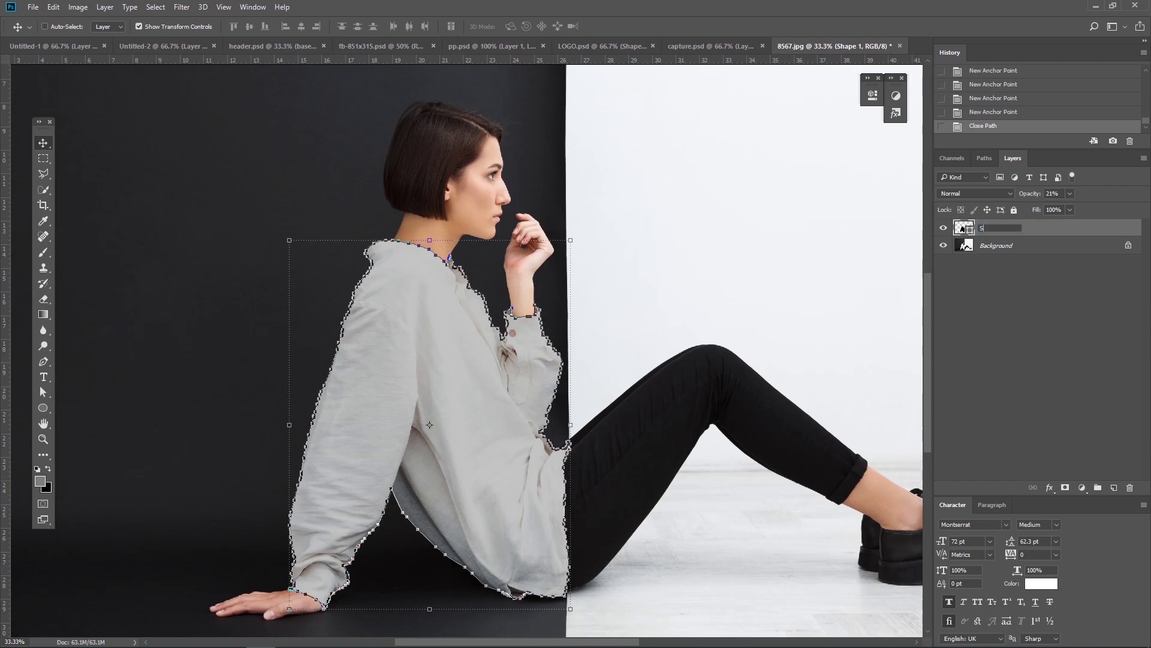
key(Return)
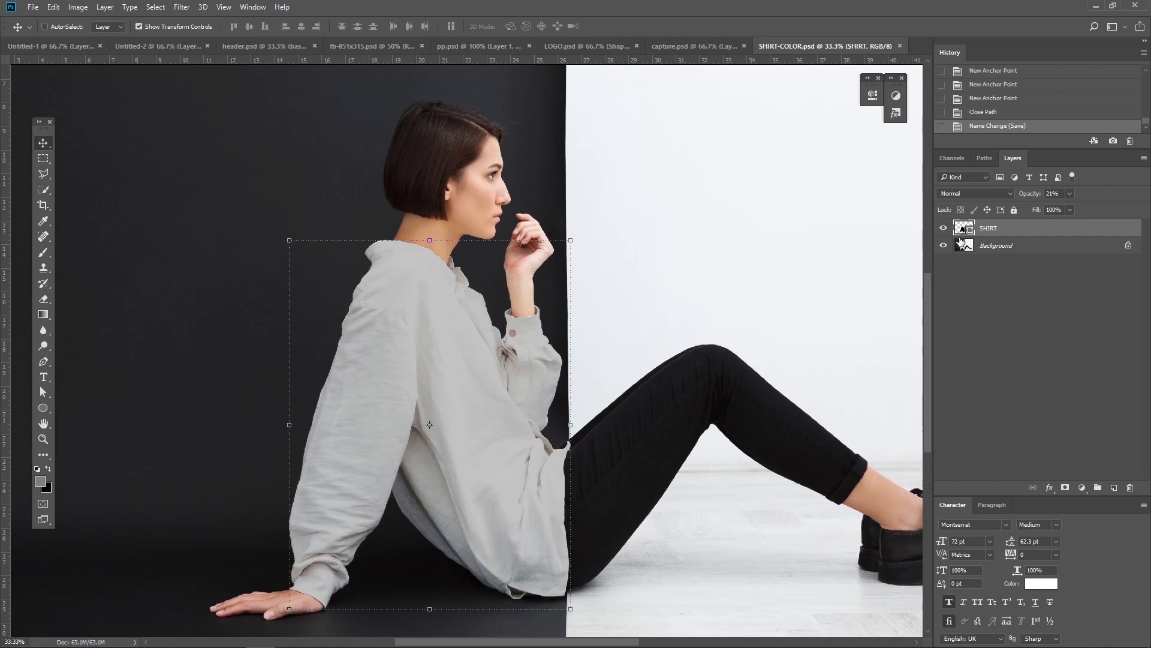
Hide the SHIRT layer and start a new Pen shape on the underside of the trousers near the shirt hem
click(944, 229)
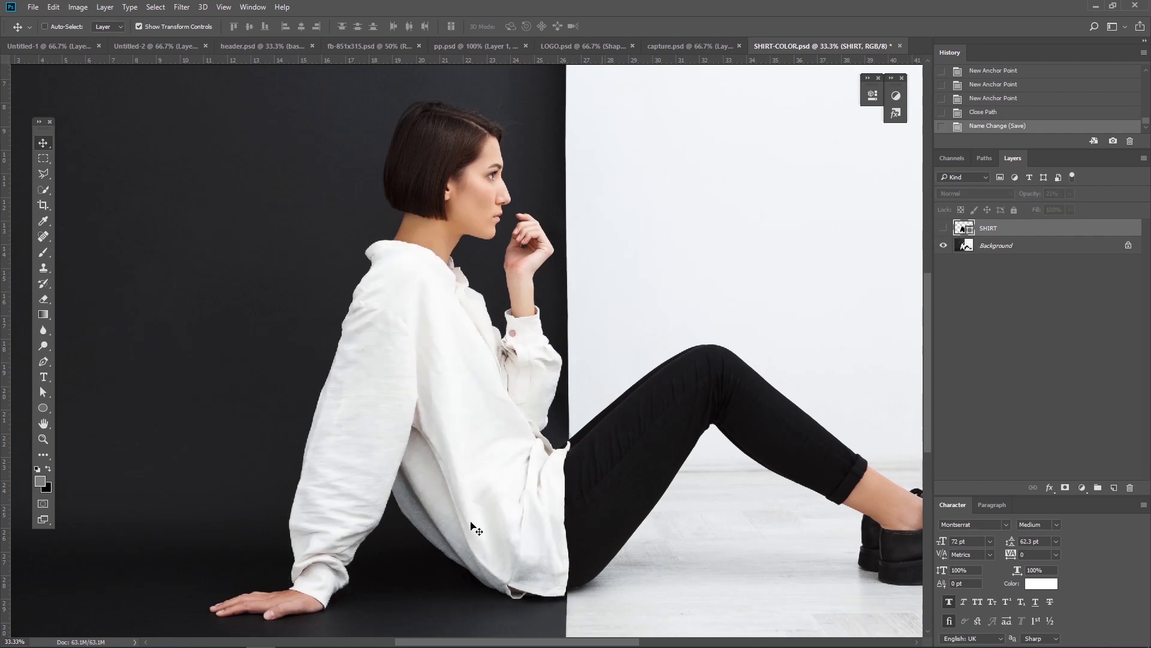
click(48, 442)
drag(605, 594, 606, 595)
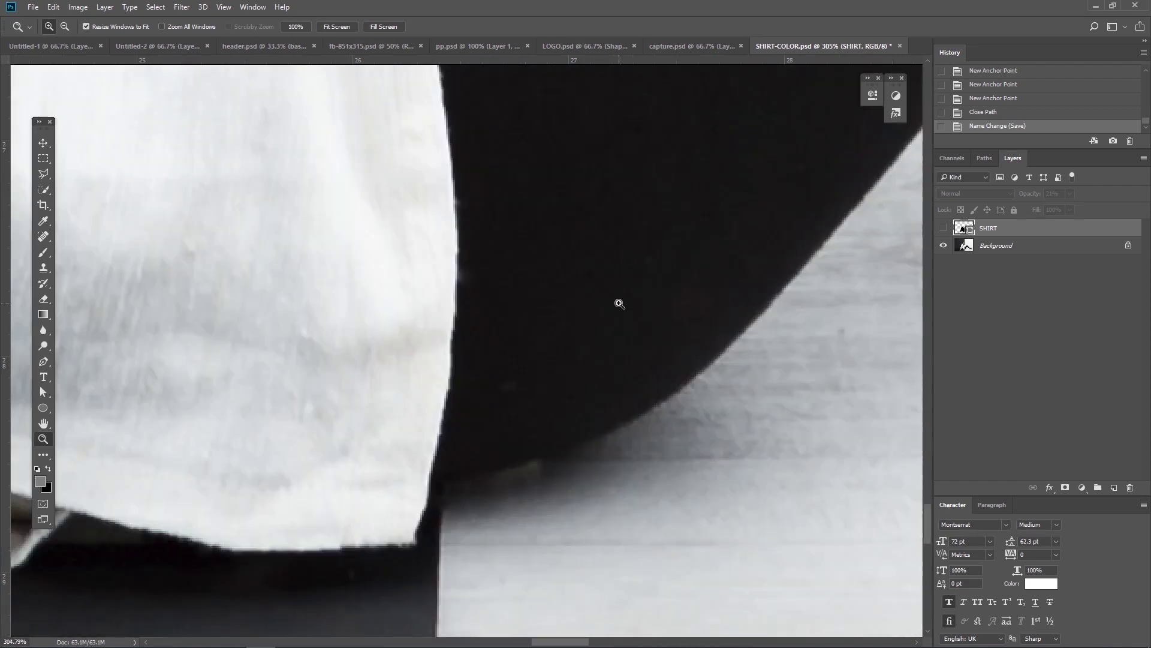
alt+click(613, 304)
alt+click(648, 278)
drag(656, 237, 636, 349)
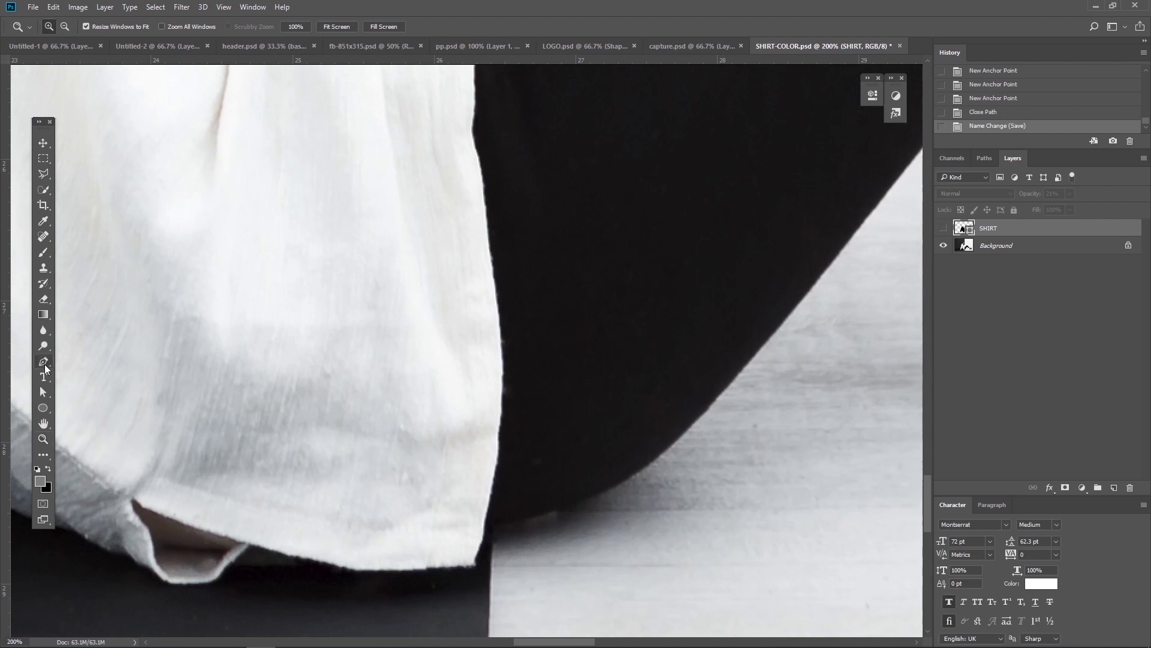
click(43, 362)
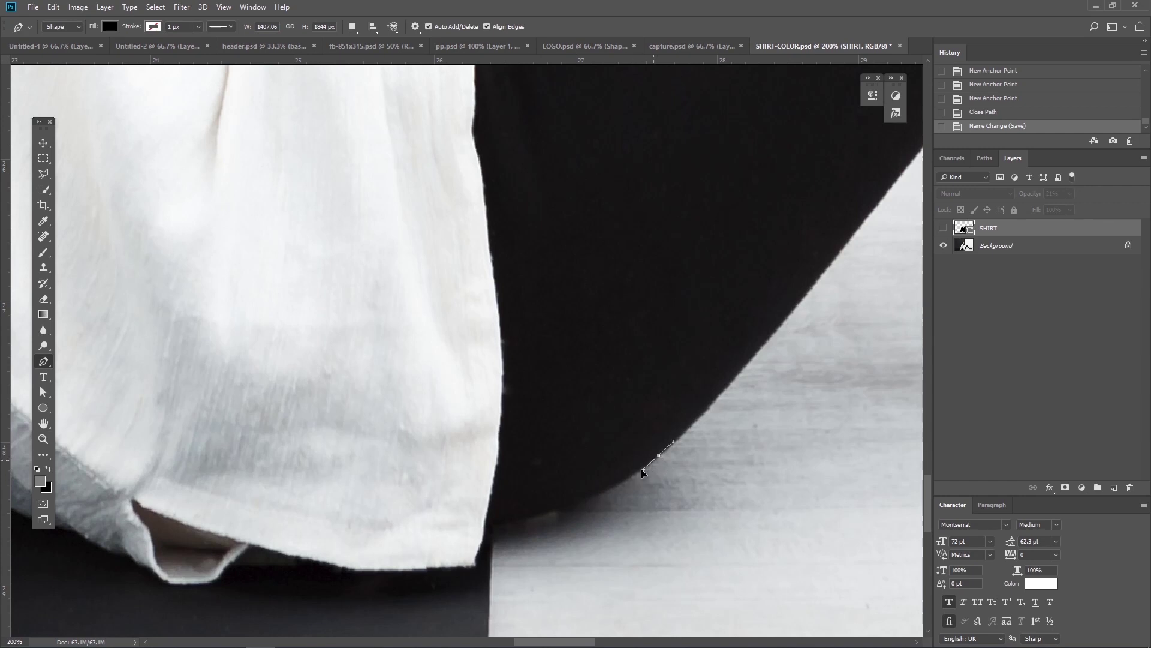
drag(642, 472, 634, 475)
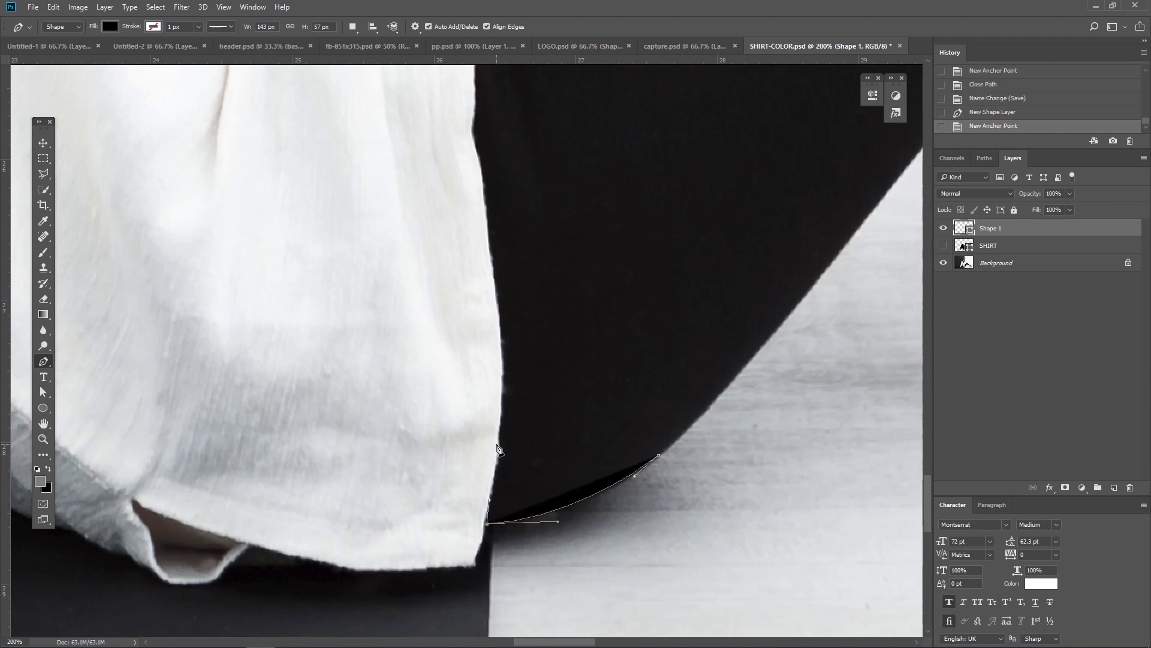
Trace the boundary between the shirt hem and the trousers upward with the Pen tool
click(499, 418)
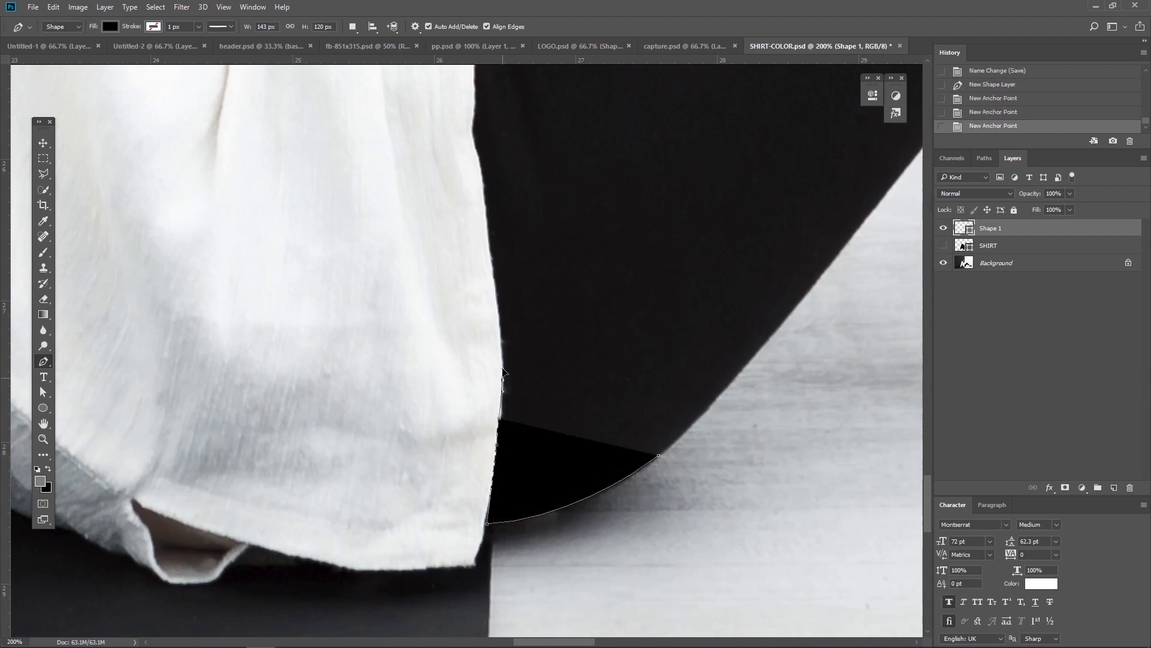
click(503, 379)
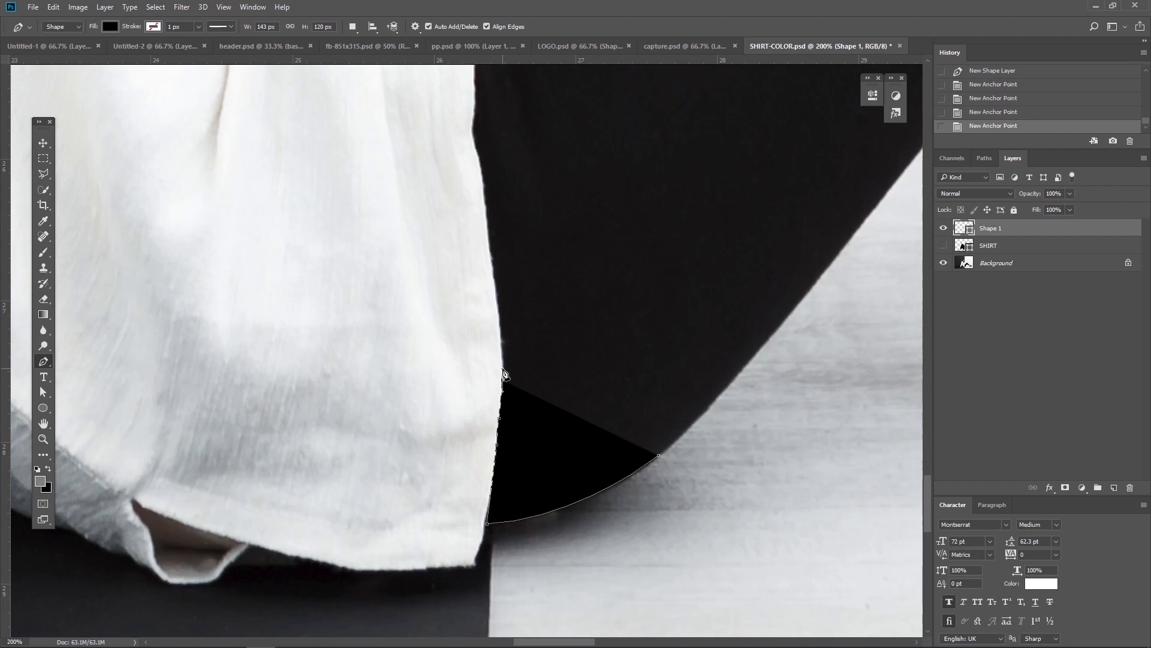
click(493, 277)
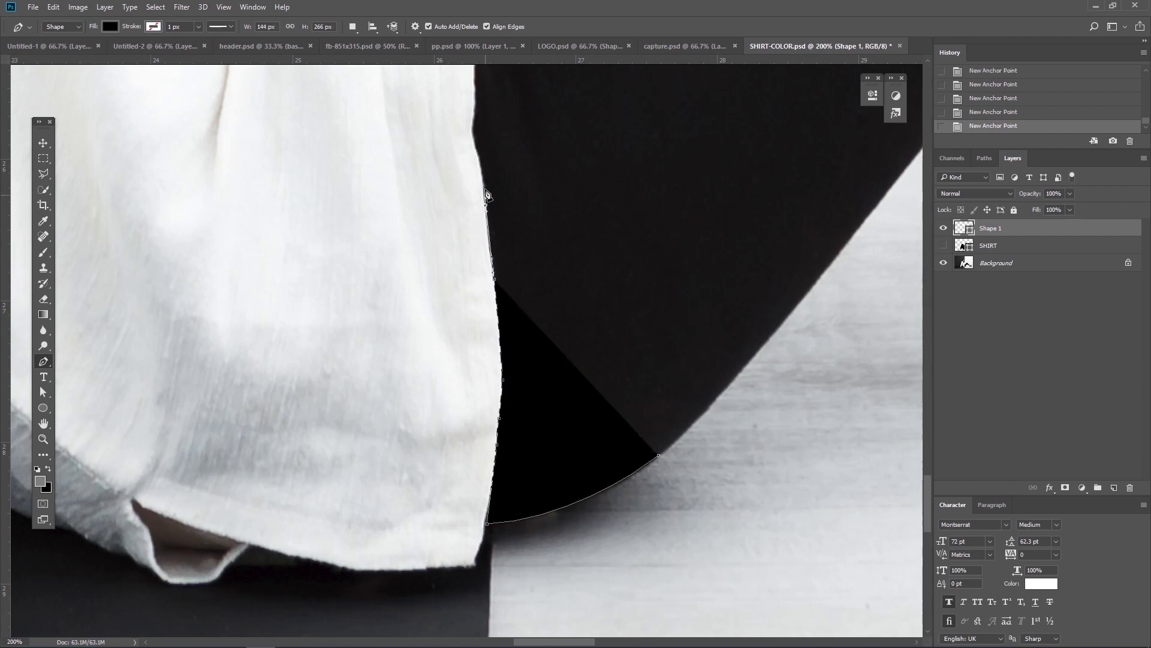
click(486, 203)
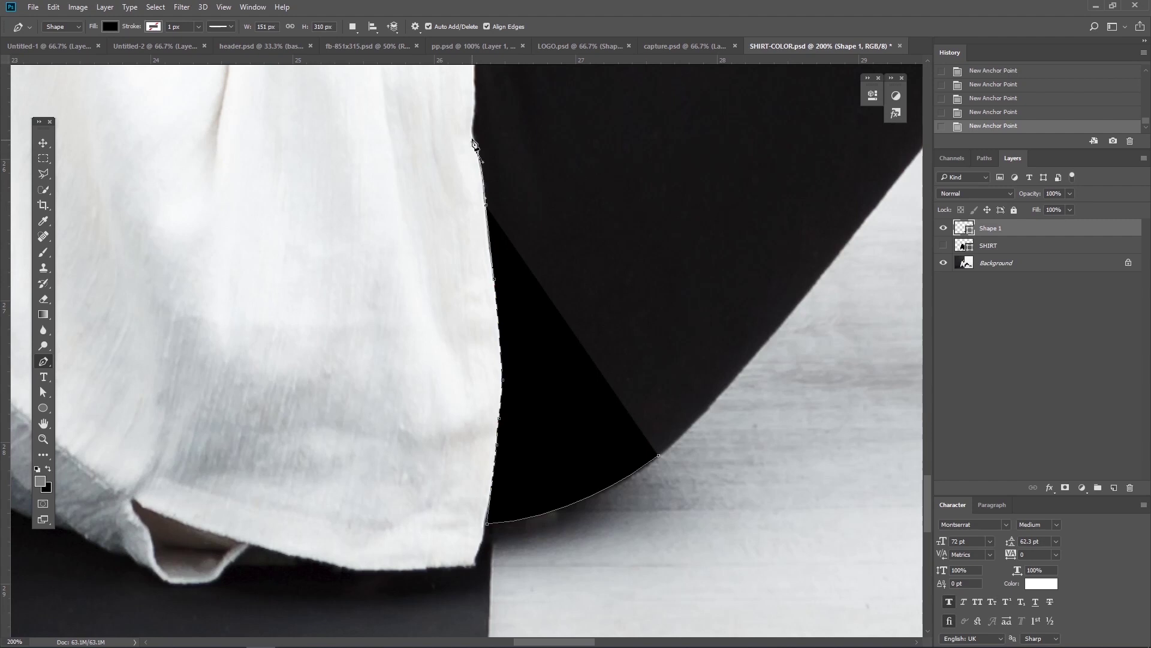
click(473, 115)
Continue the trouser outline up the middle of the shirt's edge
drag(496, 102, 571, 401)
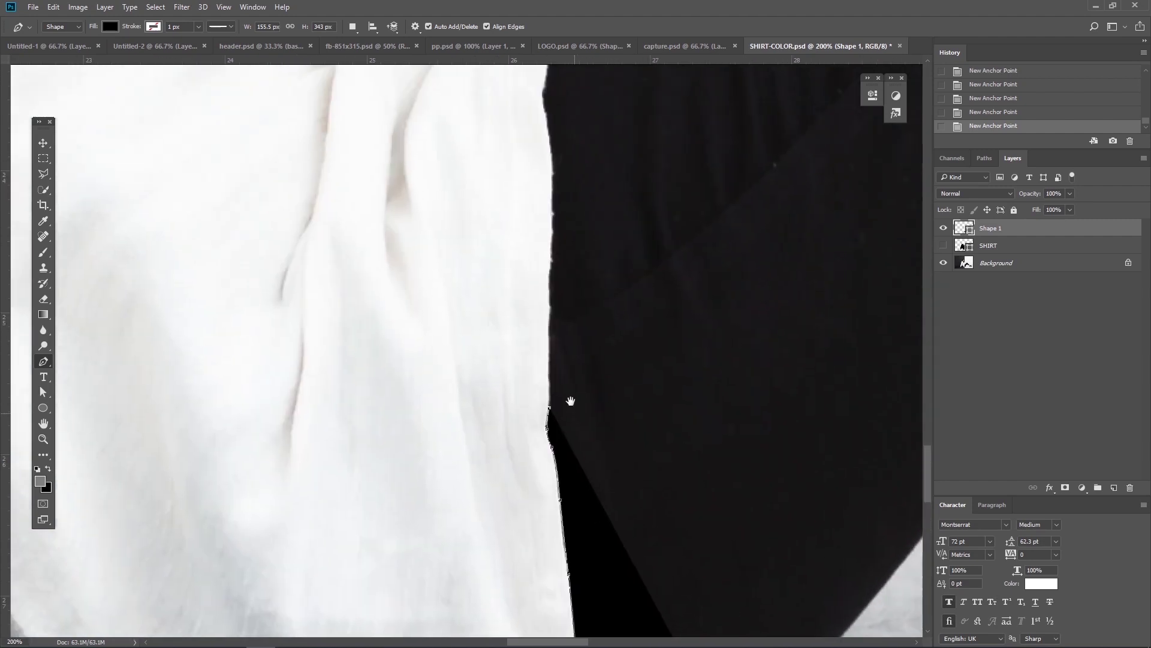
click(550, 291)
click(549, 264)
click(553, 224)
click(551, 151)
click(543, 100)
Extend the trouser outline around the small shirt fold where the shirt meets the top of the thigh
drag(556, 99, 543, 300)
click(537, 256)
click(568, 184)
click(570, 147)
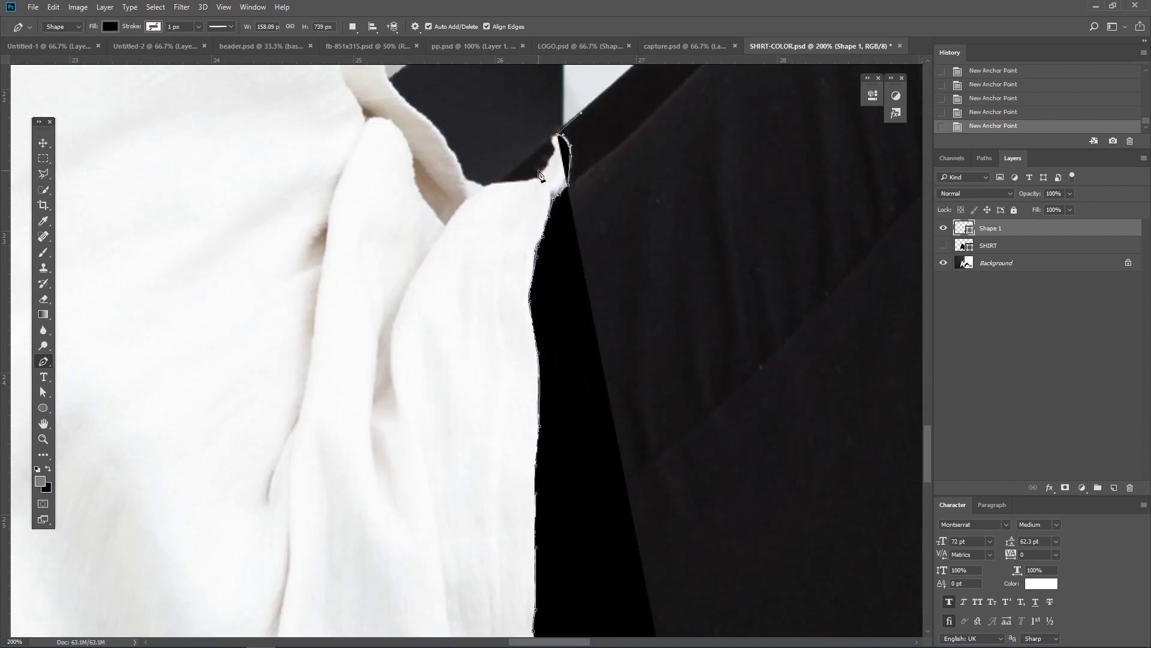
click(561, 133)
Trace the upper edge of the thigh up to and over the bent knee
drag(624, 168, 325, 473)
drag(452, 269, 503, 228)
drag(539, 204, 286, 437)
drag(612, 192, 288, 478)
drag(436, 393, 531, 380)
drag(658, 424, 703, 465)
key(ctrl+z)
drag(660, 425, 448, 276)
Continue the outline down the front edge of the lower leg to the rolled trouser cuff
drag(538, 339, 562, 358)
click(664, 446)
drag(756, 521, 381, 253)
click(448, 304)
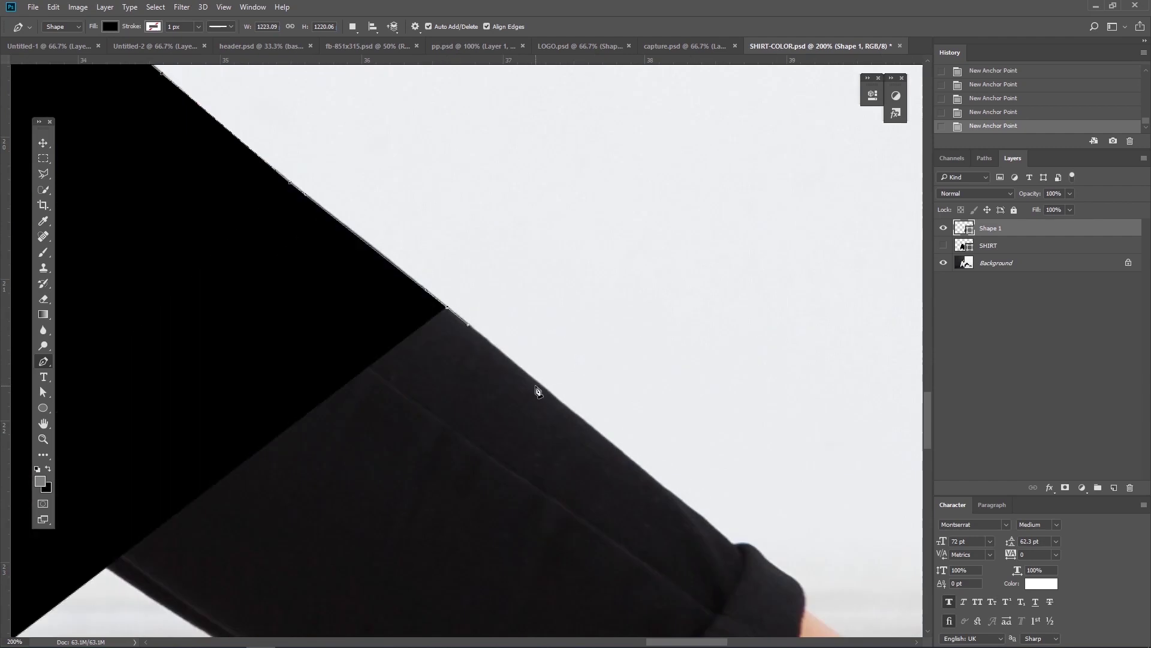
click(555, 395)
click(623, 449)
click(685, 499)
click(732, 542)
drag(769, 556, 782, 573)
Set the trouser shape's opacity to 29% and trace around the rolled cuff at the ankle
drag(1069, 194, 1030, 210)
click(712, 414)
click(694, 454)
click(687, 456)
drag(669, 482, 602, 570)
click(572, 601)
click(551, 608)
click(475, 562)
Trace the underside of the lower leg from the rolled cuff up to the bend behind the knee
drag(335, 474, 581, 478)
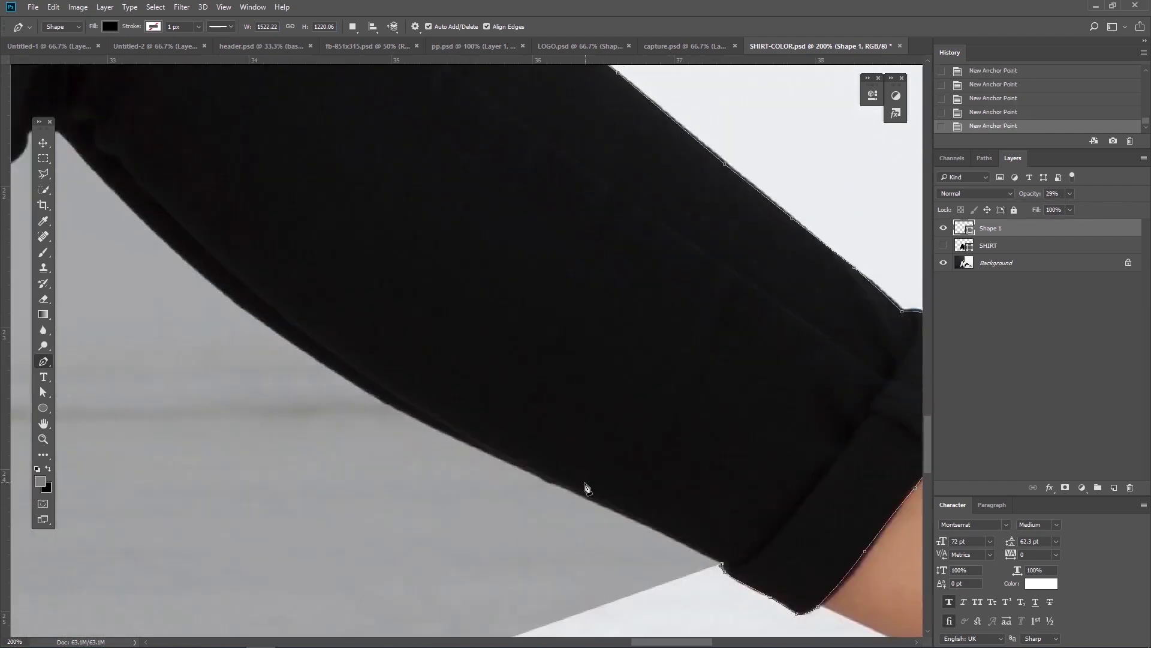
drag(429, 426, 391, 404)
drag(342, 357, 638, 548)
drag(572, 522, 532, 492)
drag(434, 406, 395, 366)
click(358, 326)
click(345, 320)
Continue the trouser outline from behind the knee down the underside of the thigh
click(322, 324)
drag(267, 396, 264, 400)
drag(252, 422, 249, 426)
drag(238, 462, 431, 301)
drag(315, 469, 309, 533)
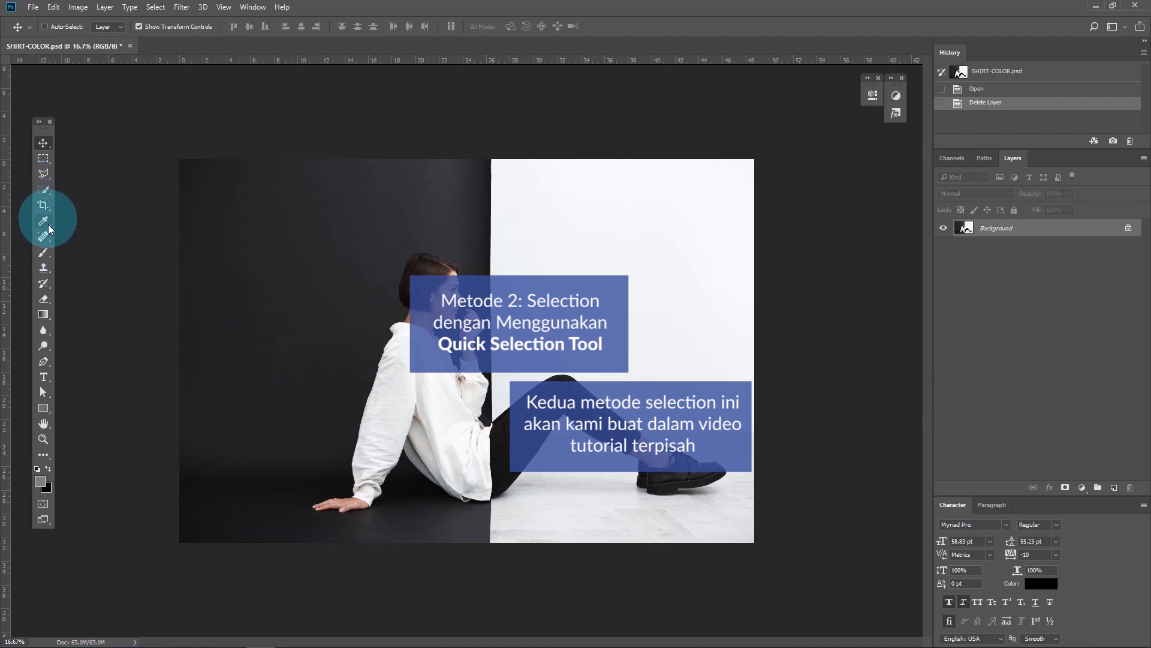
Select the white shirt on the Background layer with the Quick Selection tool
click(44, 191)
click(43, 439)
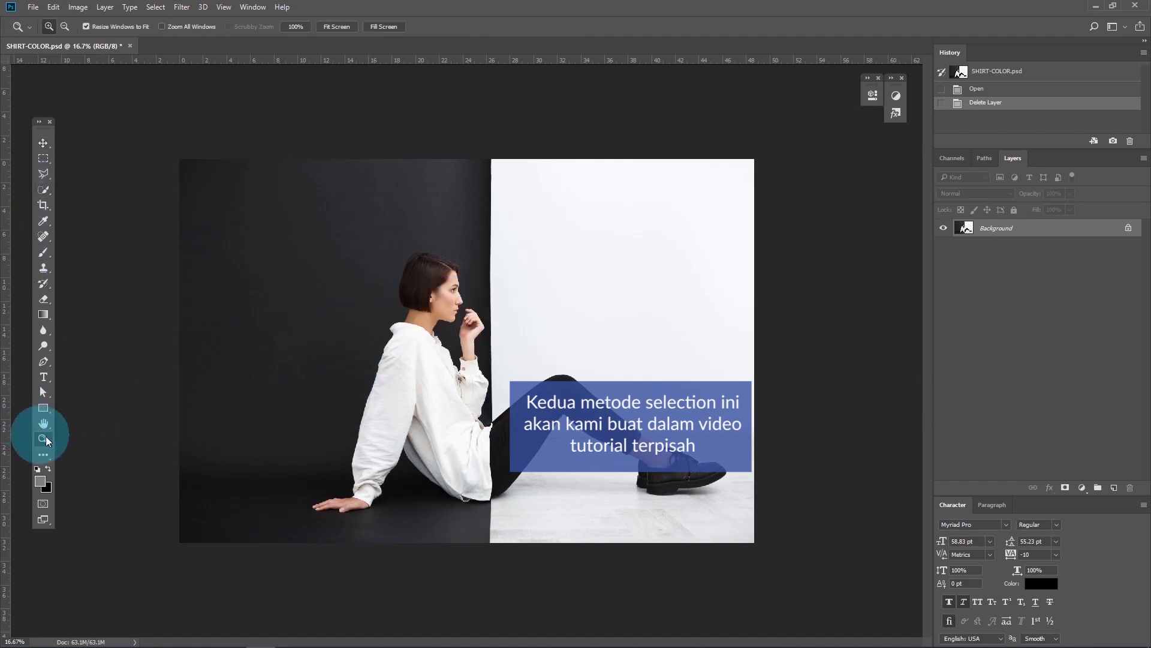
click(379, 460)
click(378, 460)
key(w)
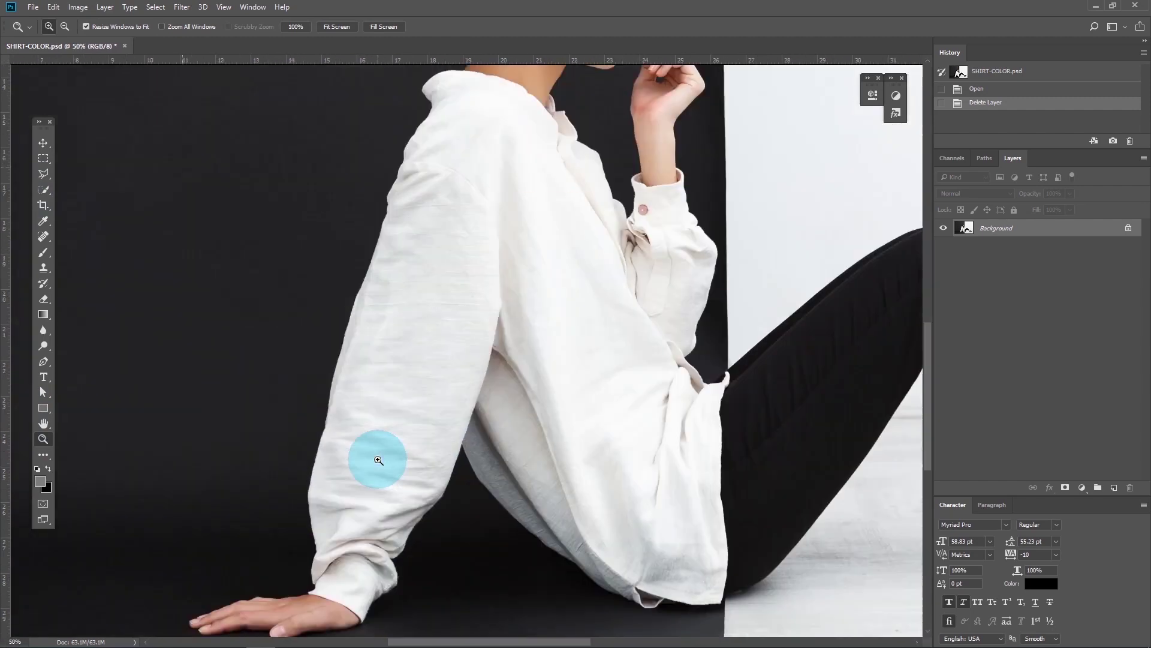
mouse_move(337, 583)
mouse_down()
mouse_move(346, 501)
mouse_move(539, 509)
mouse_up()
drag(365, 530, 345, 390)
Add the missed inner cuff area left of the raised forearm to the selection with the Polygonal Lasso
key(z)
drag(329, 380, 420, 491)
mouse_move(780, 420)
mouse_down()
mouse_move(274, 297)
mouse_move(552, 424)
mouse_move(588, 458)
mouse_up()
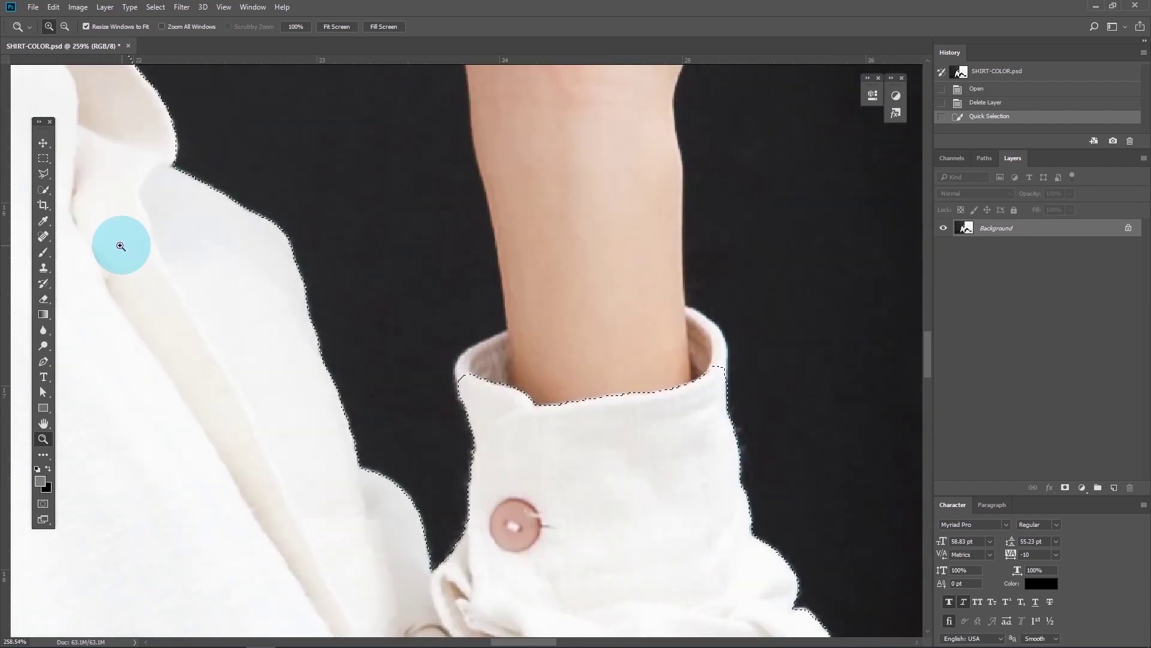
click(44, 174)
click(458, 384)
click(457, 363)
click(466, 350)
click(486, 341)
click(509, 331)
click(513, 382)
click(486, 401)
Add the missed inner cuff area right of the raised forearm to the shirt selection with the Polygonal Lasso
click(688, 381)
click(685, 309)
click(713, 323)
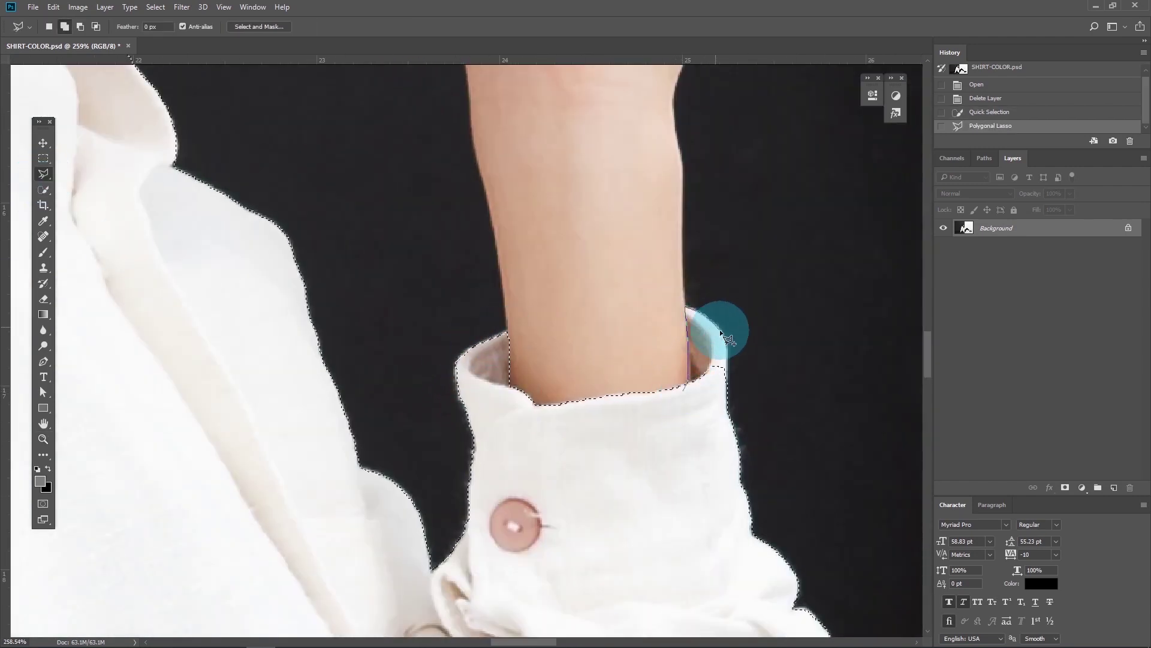
click(728, 368)
Correct further small edge areas of the shirt selection with the Polygonal Lasso
drag(232, 350, 443, 421)
click(531, 329)
click(553, 357)
double_click(562, 415)
alt+click(563, 413)
double_click(581, 415)
mouse_move(140, 403)
mouse_down()
mouse_move(620, 534)
mouse_move(590, 354)
mouse_up()
key(z)
alt+click(706, 481)
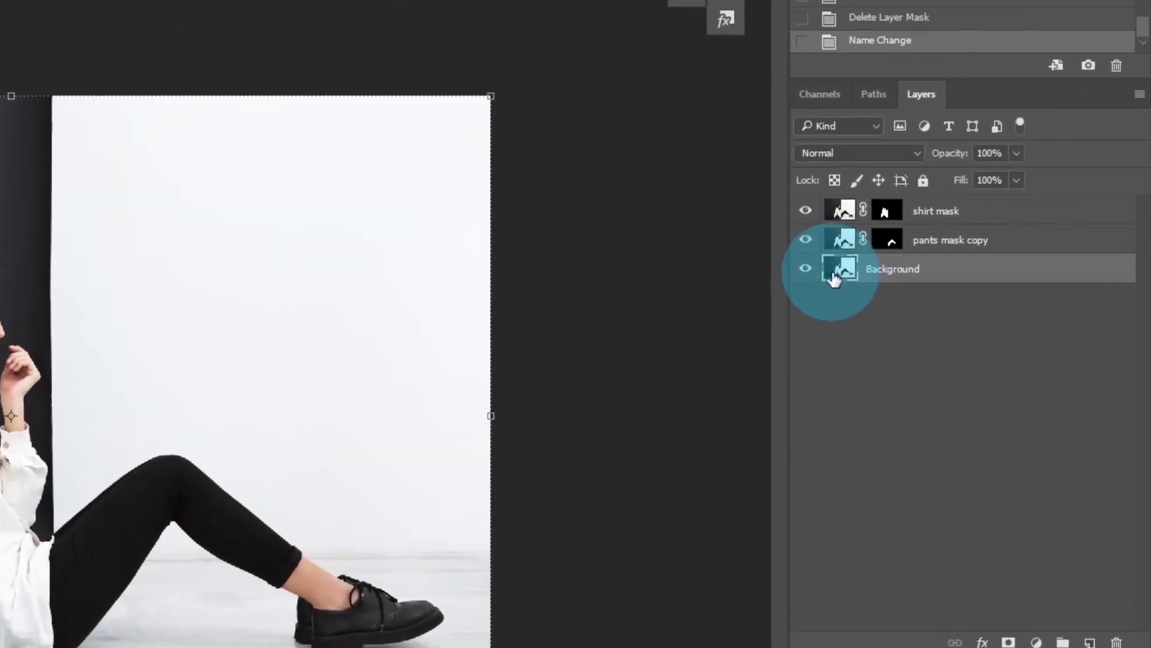
Check the shirt mask and pants mask copy cutouts by showing each layer alone, and restore the visibility of all layers
click(809, 268)
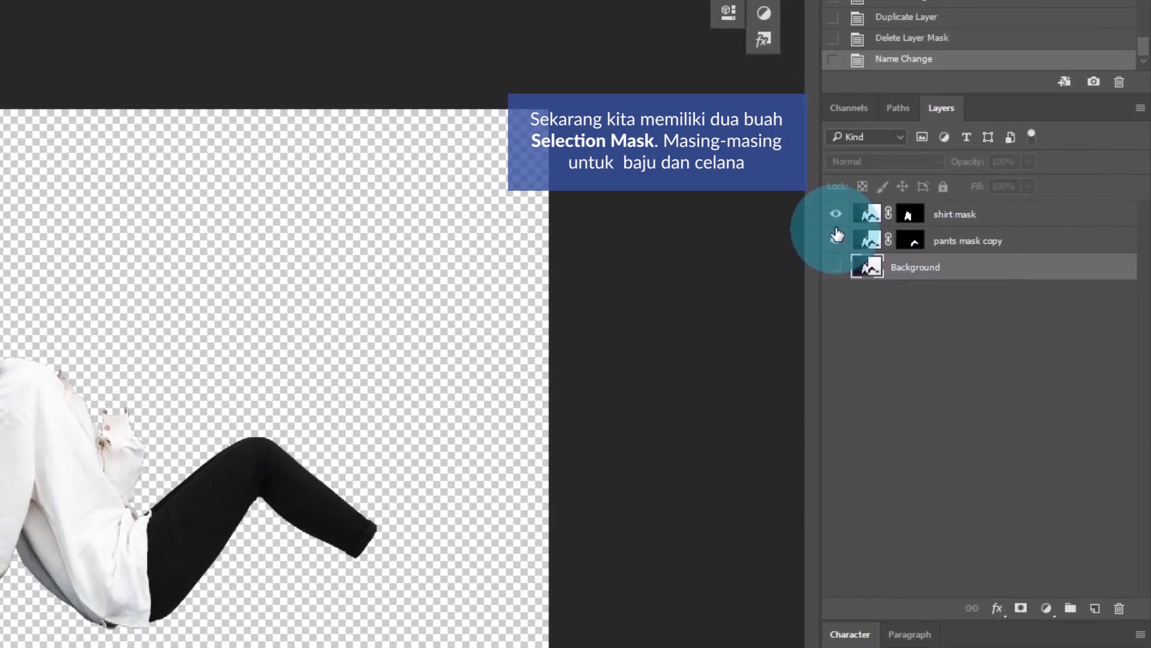
click(827, 213)
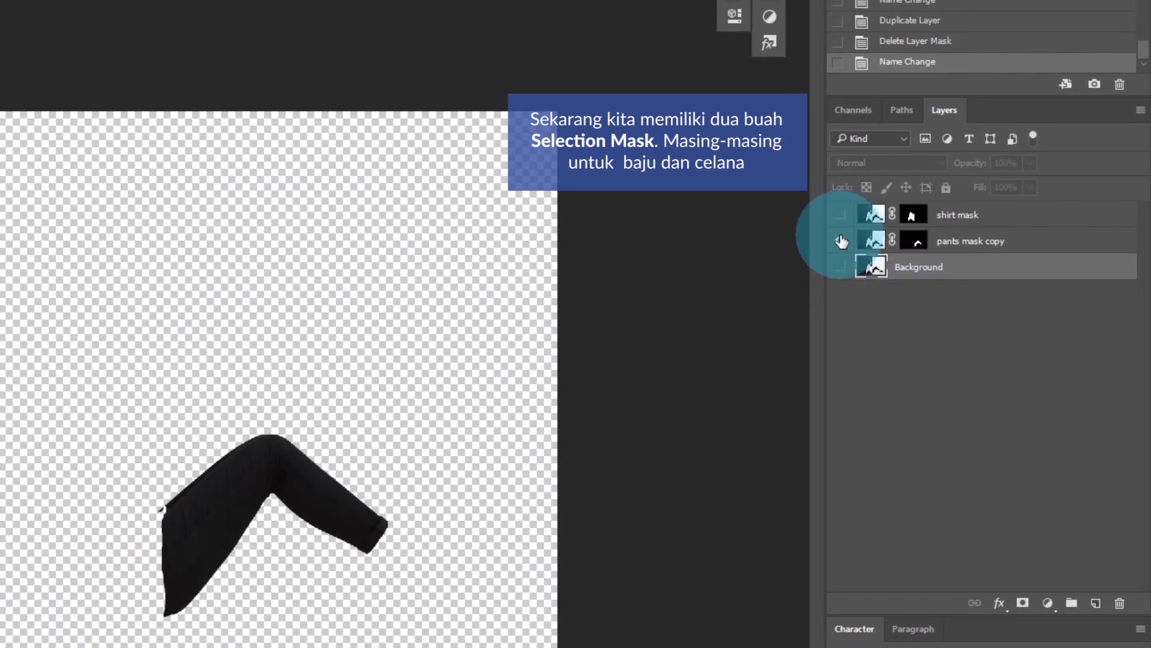
click(827, 240)
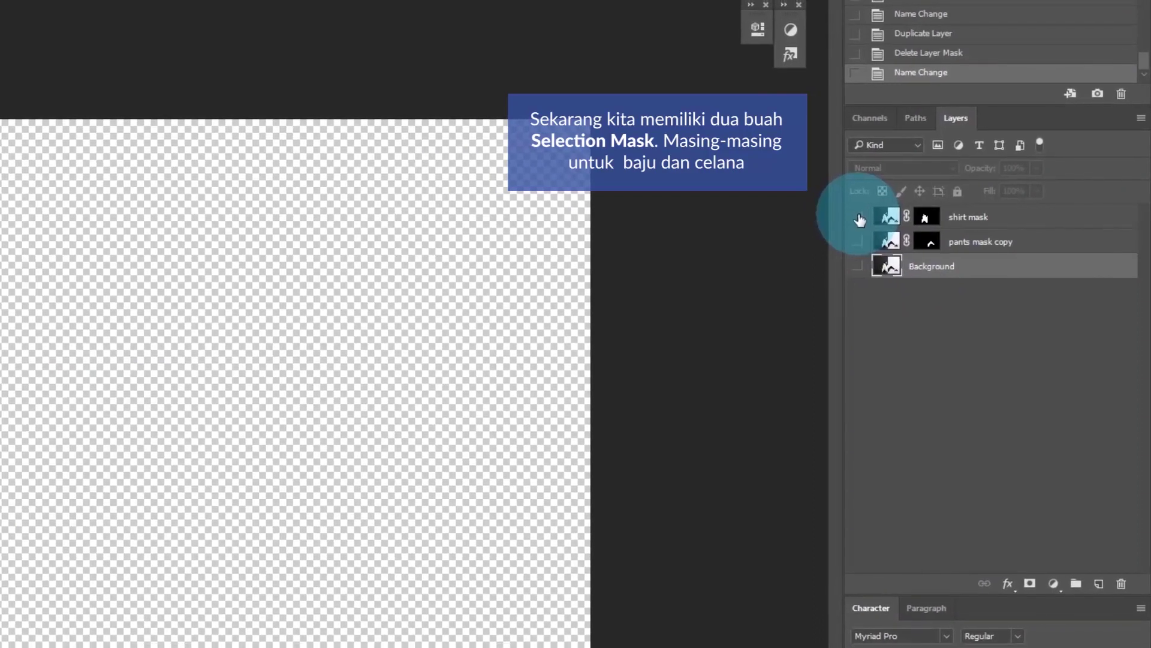
click(845, 215)
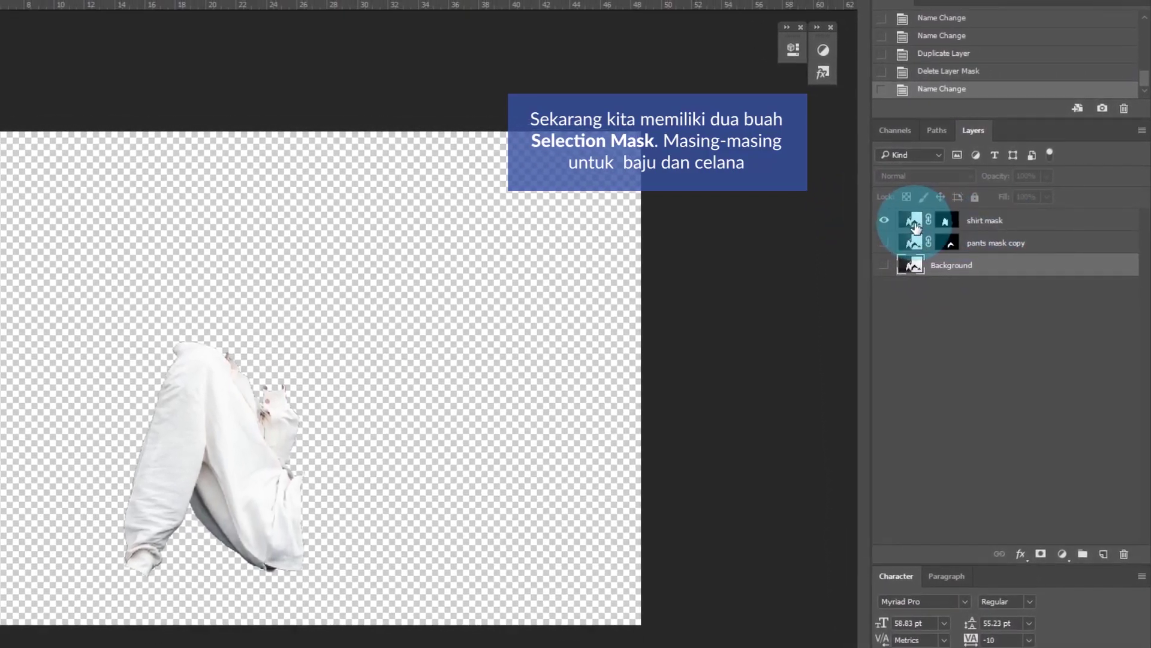
click(880, 219)
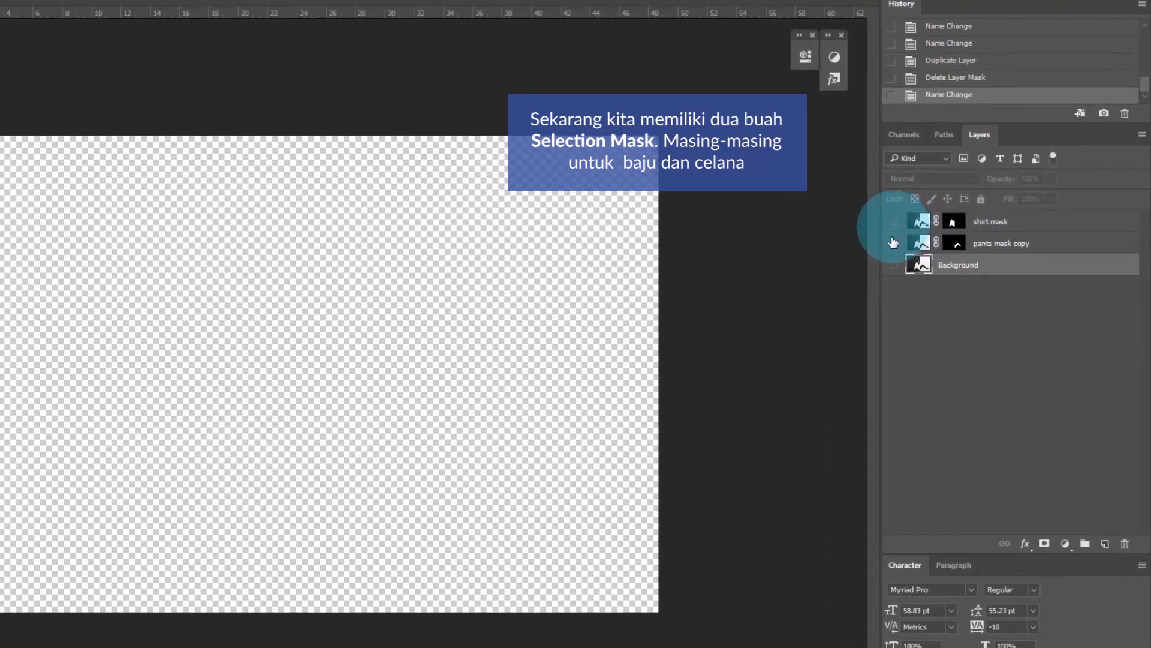
click(880, 242)
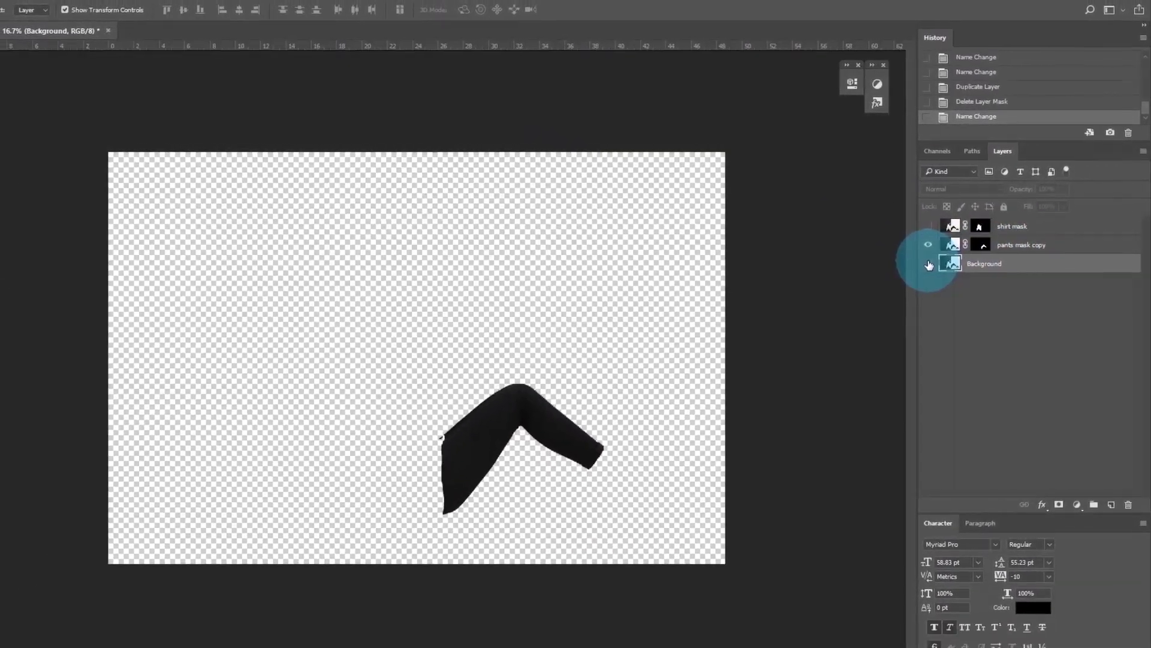
click(915, 264)
click(932, 244)
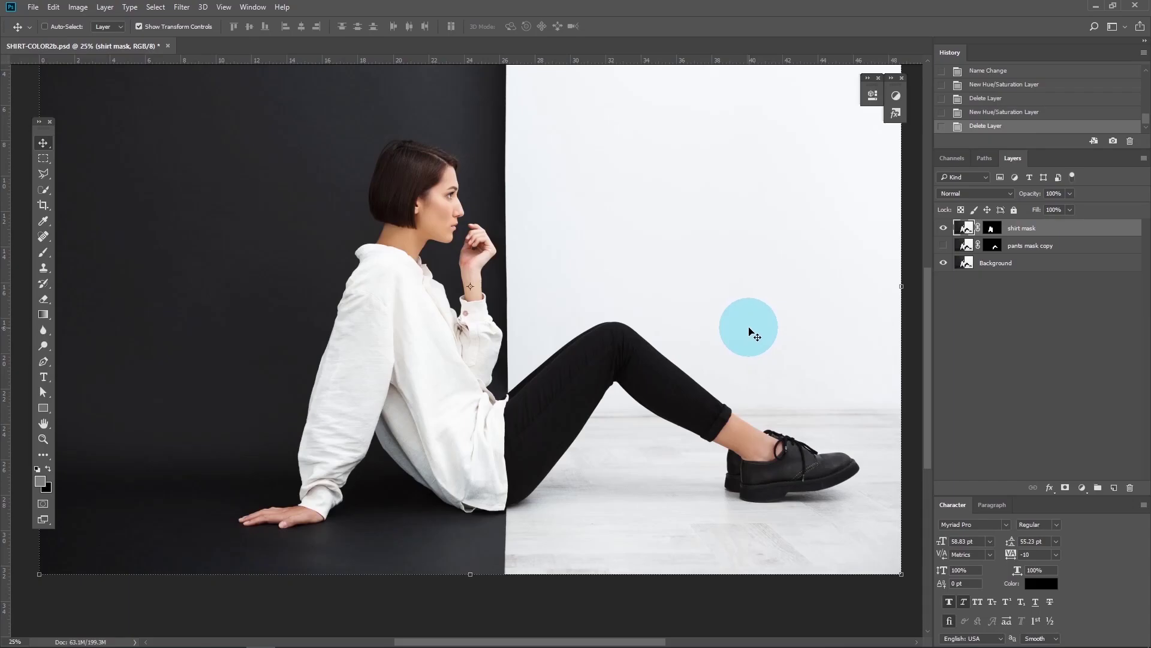
click(944, 246)
Create a group named "Change Shirt to Color" above the shirt mask layer and move that layer's mask onto the group
click(1029, 234)
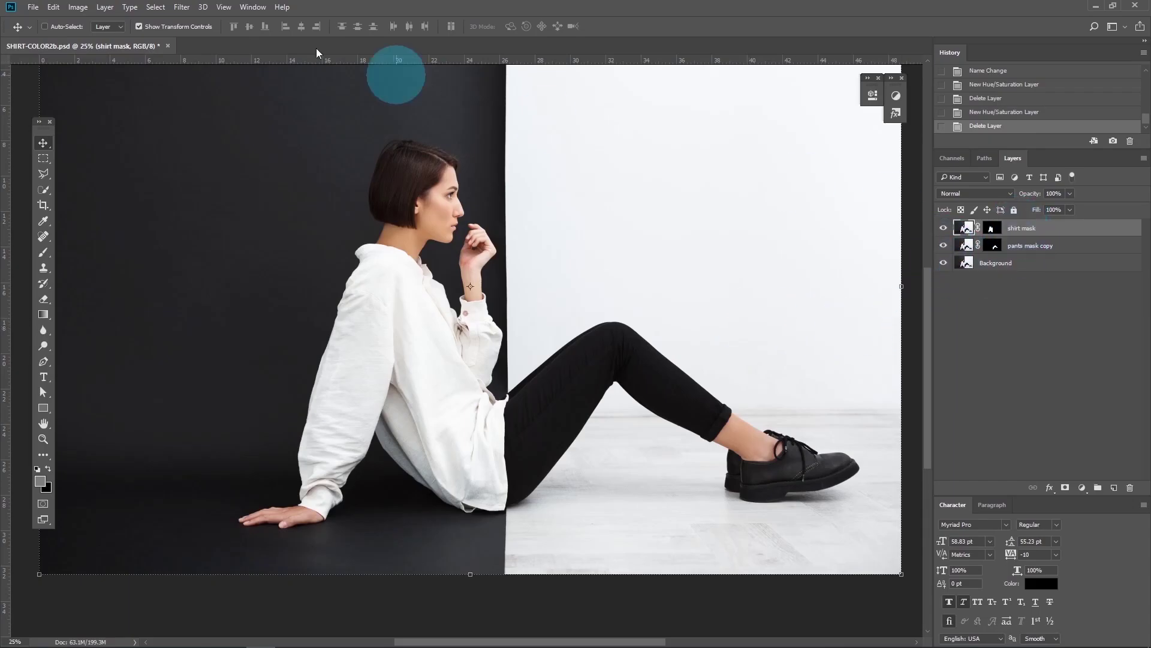
click(105, 8)
mouse_move(111, 21)
click(261, 45)
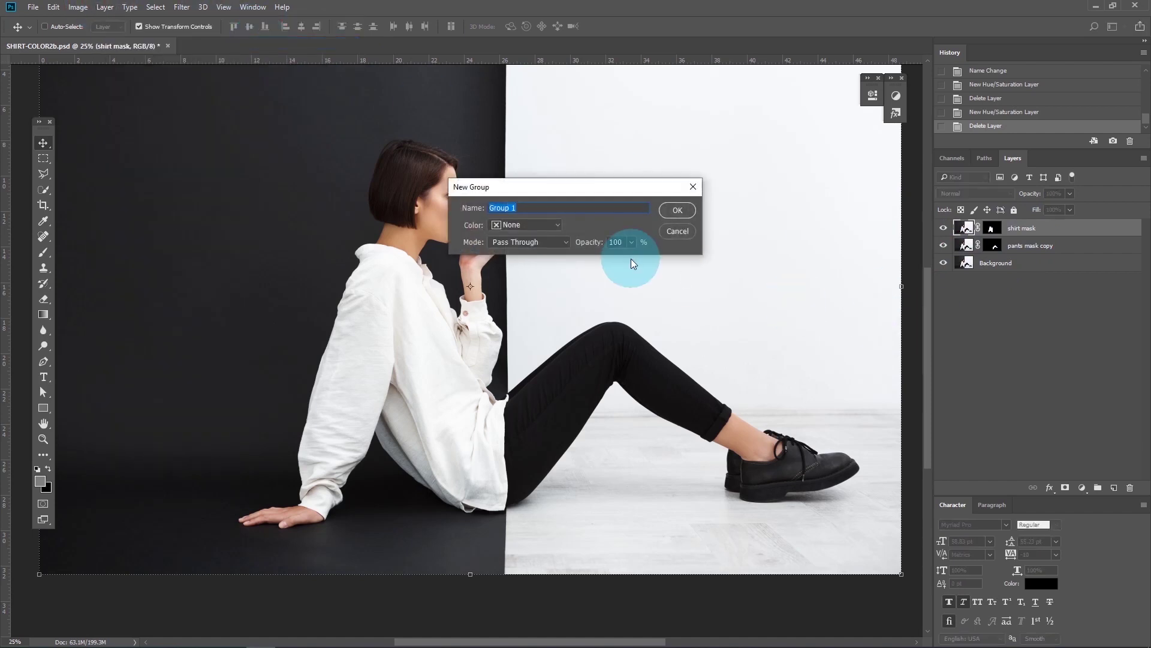
text(Change Shirt to Color)
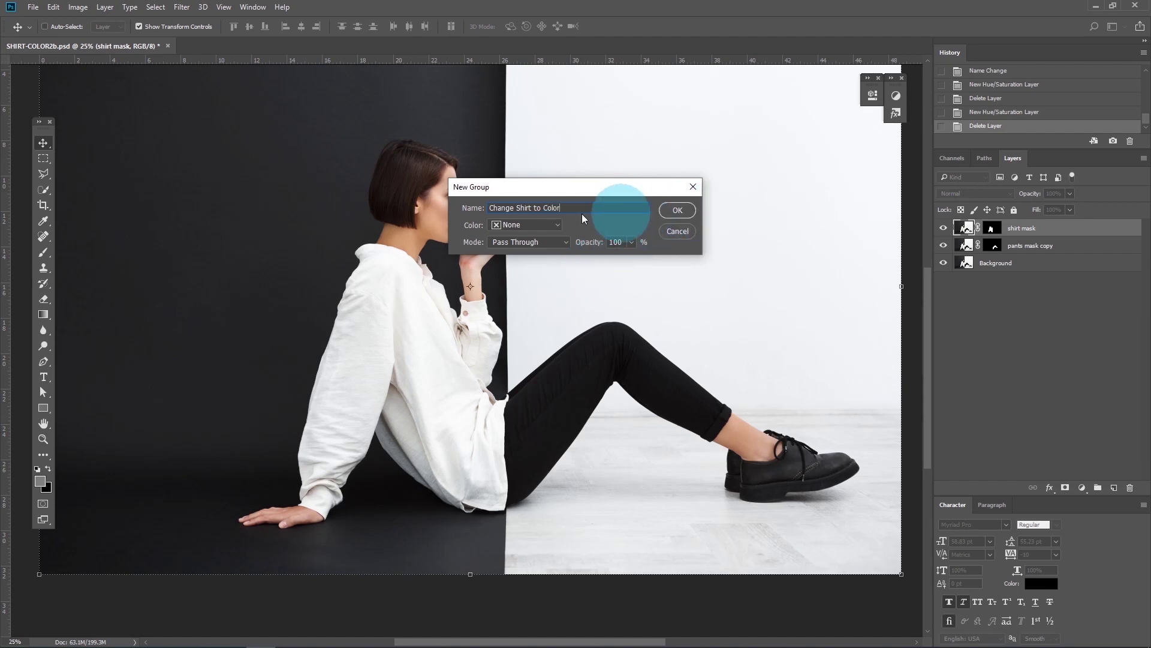
click(678, 210)
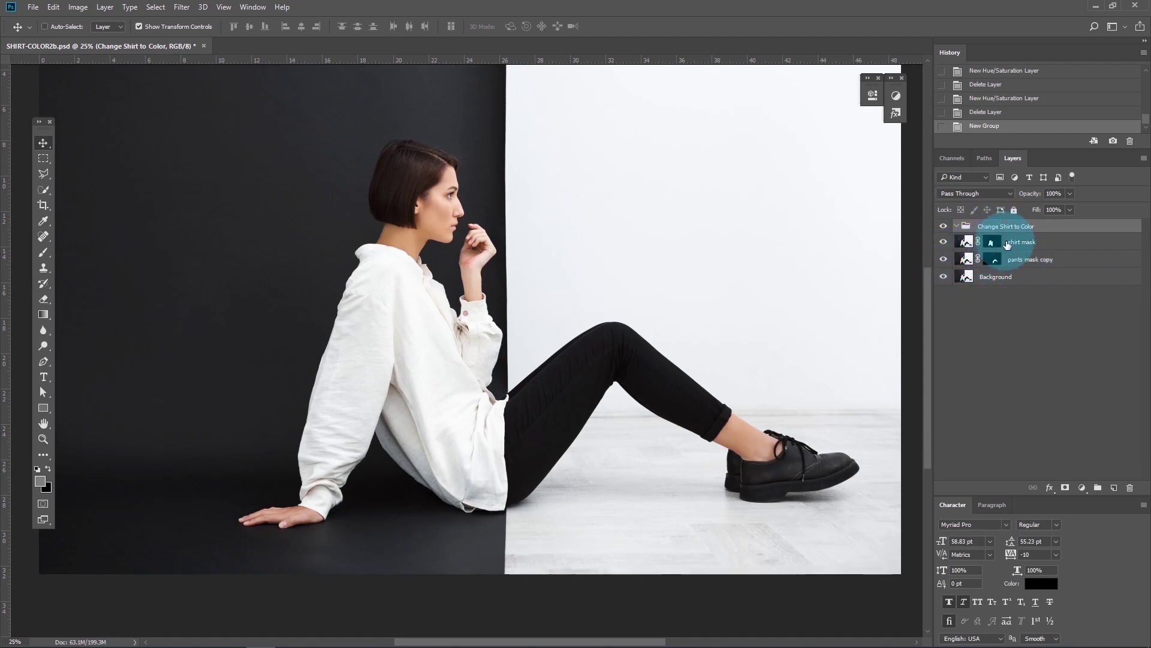
drag(991, 246, 994, 228)
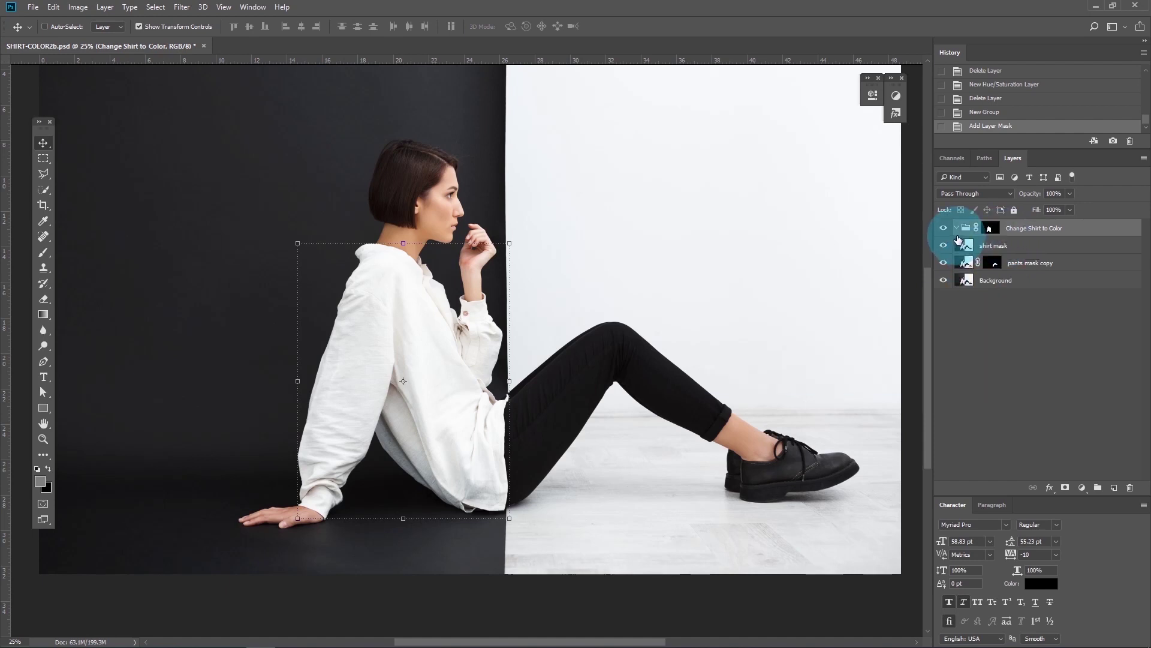
Add a Hue/Saturation adjustment layer inside the Change Shirt to Color group and delete its layer mask
click(1083, 489)
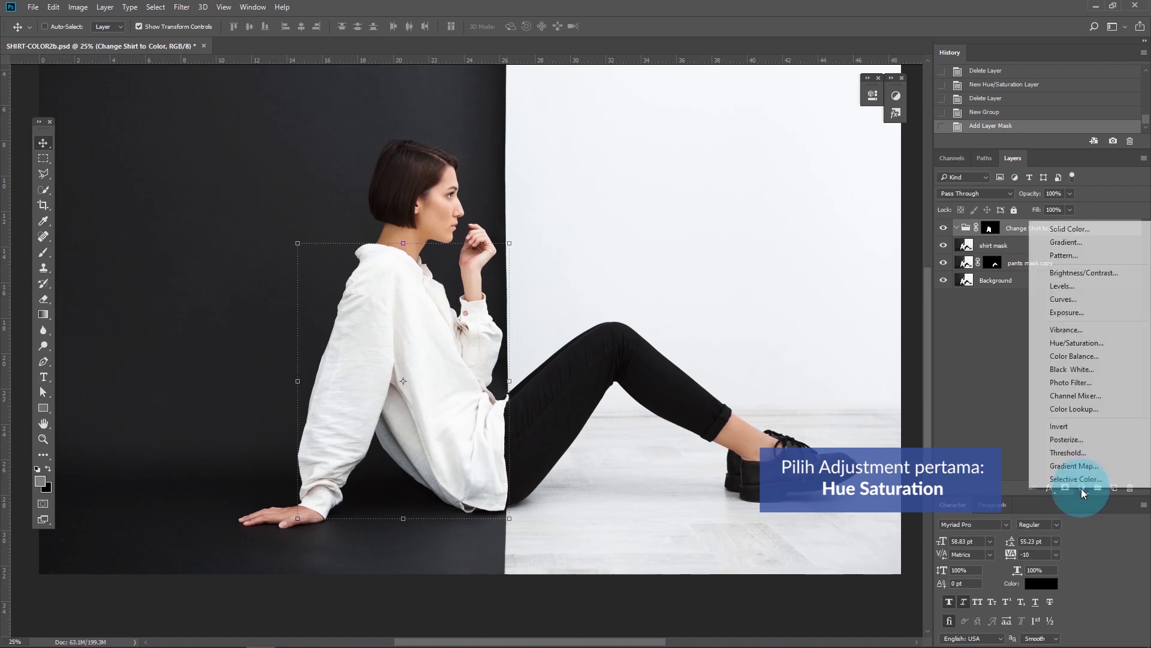
click(1083, 340)
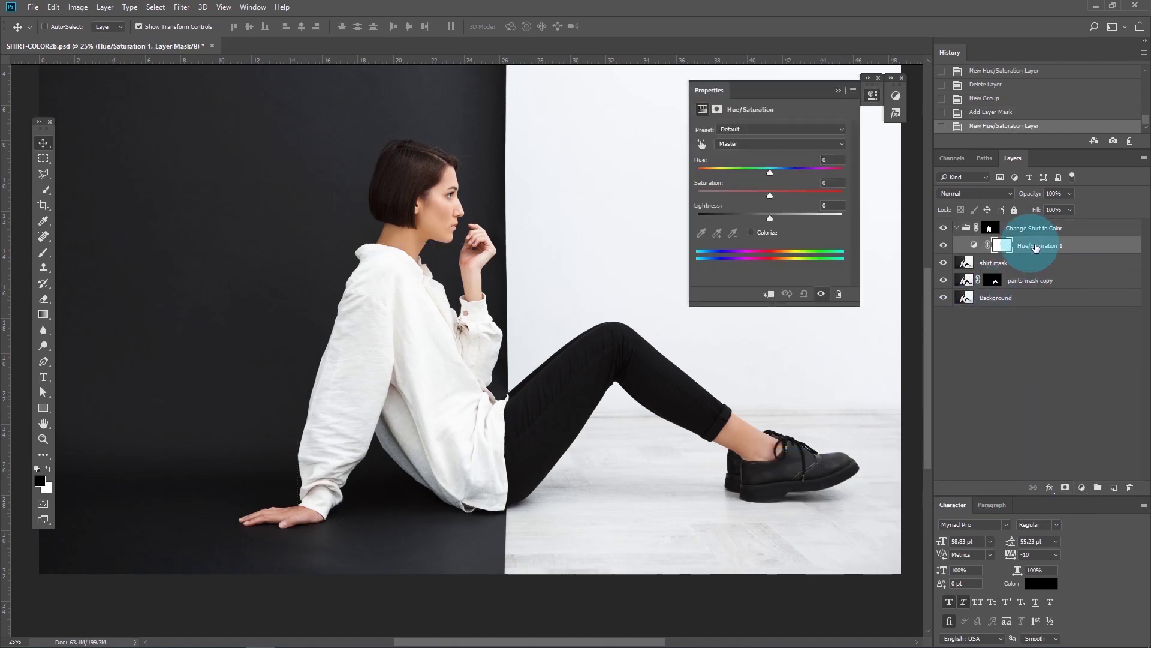
click(838, 90)
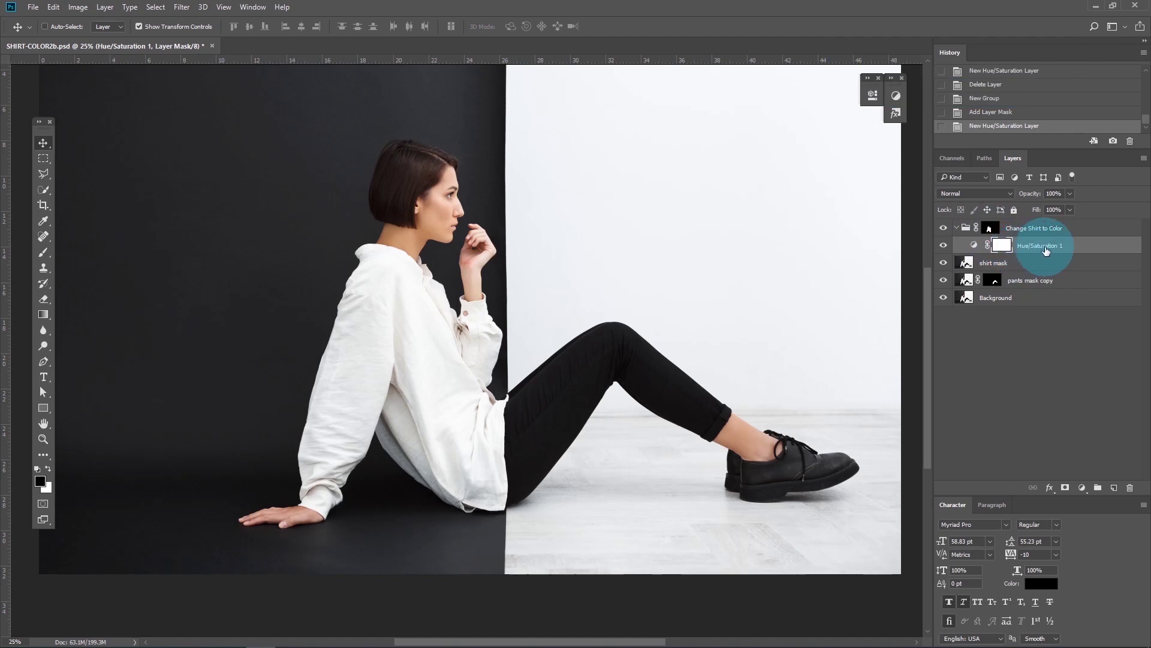
right_click(1007, 247)
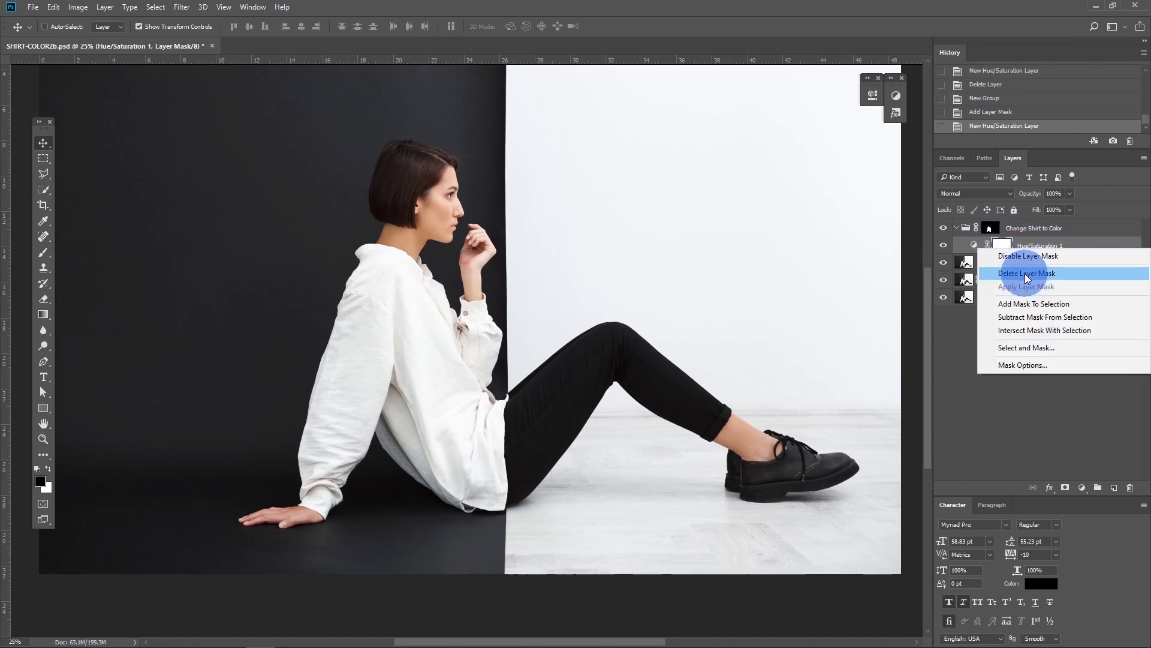
click(1025, 273)
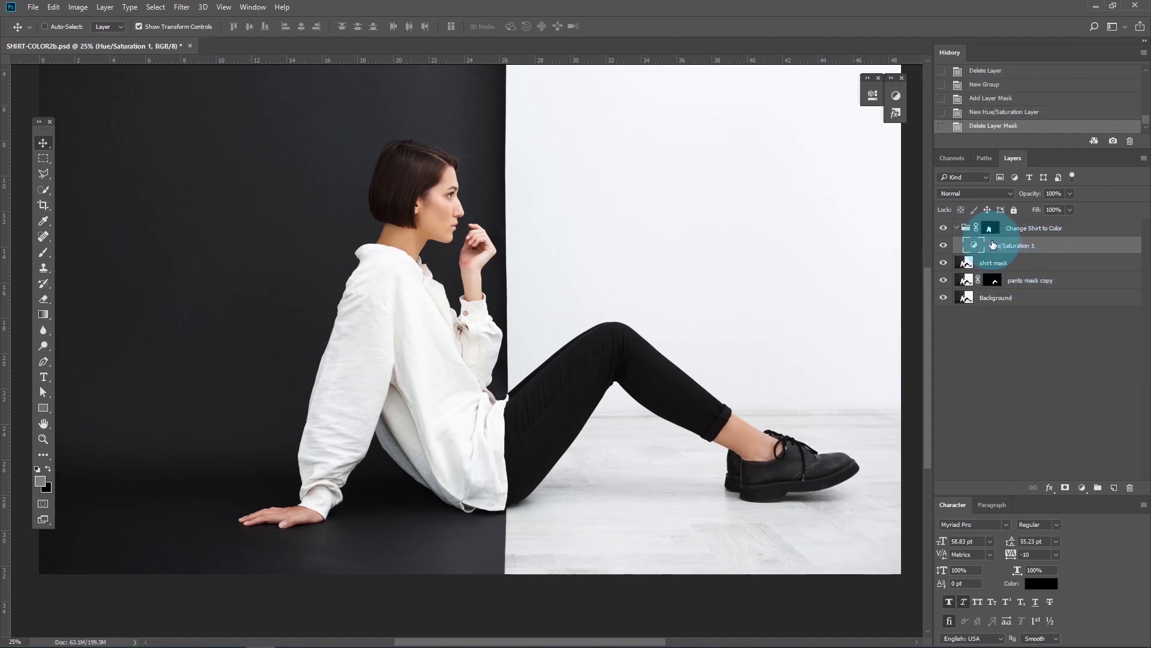
Add a Curves adjustment layer above the Hue/Saturation layer and delete its layer mask
click(1081, 489)
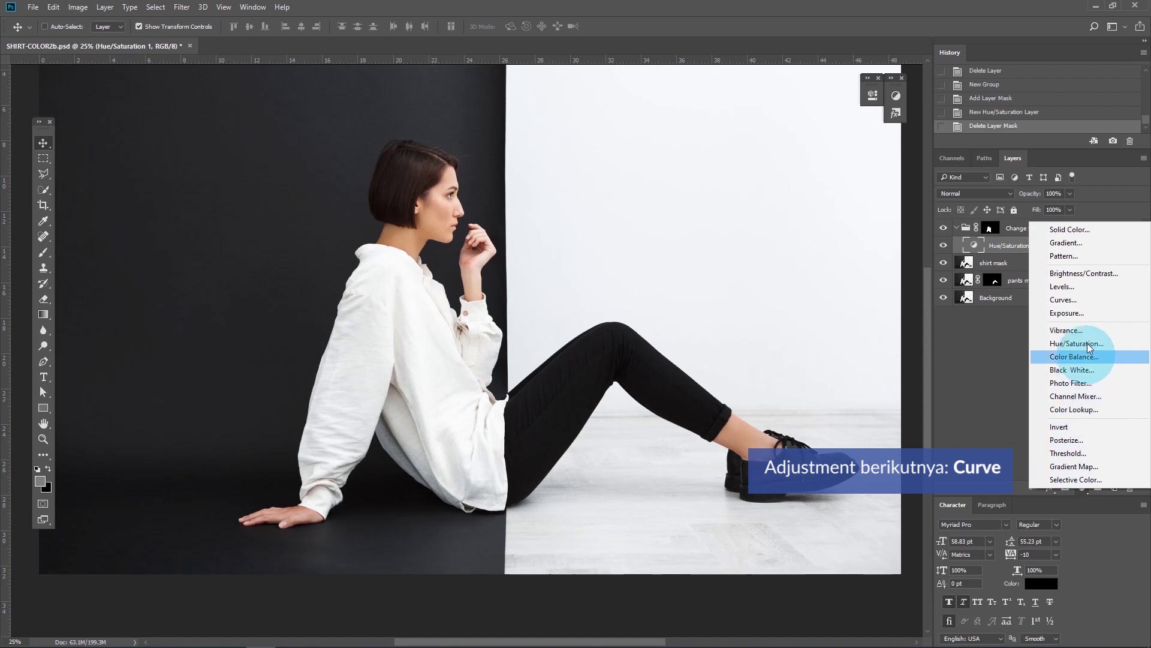
click(1089, 299)
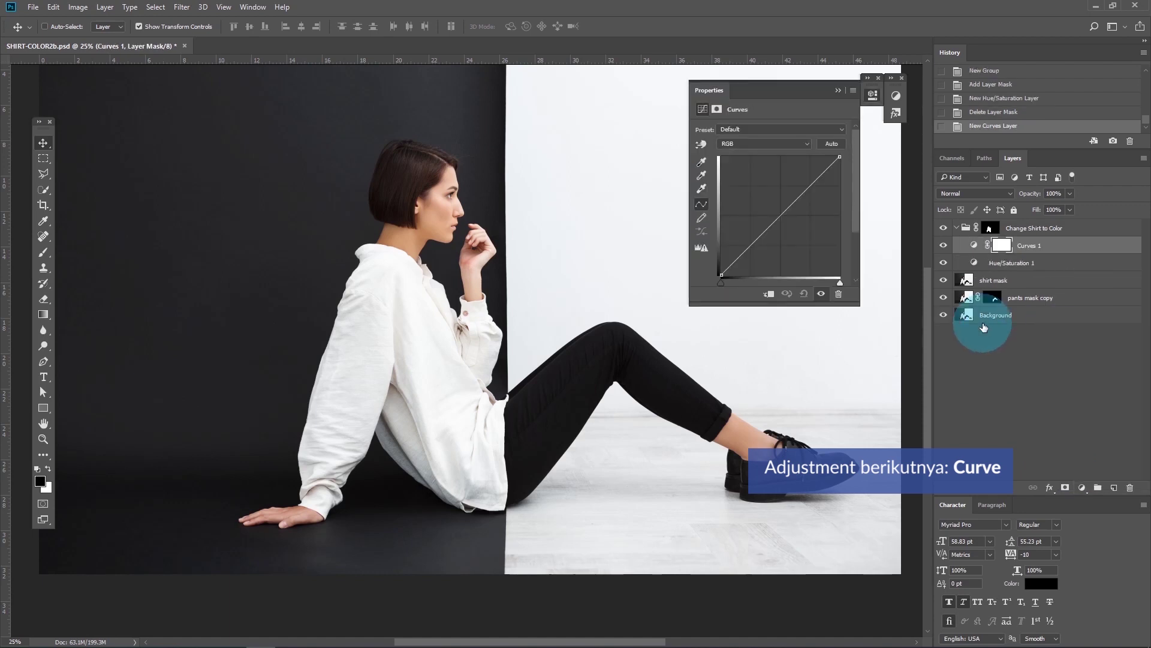
click(839, 90)
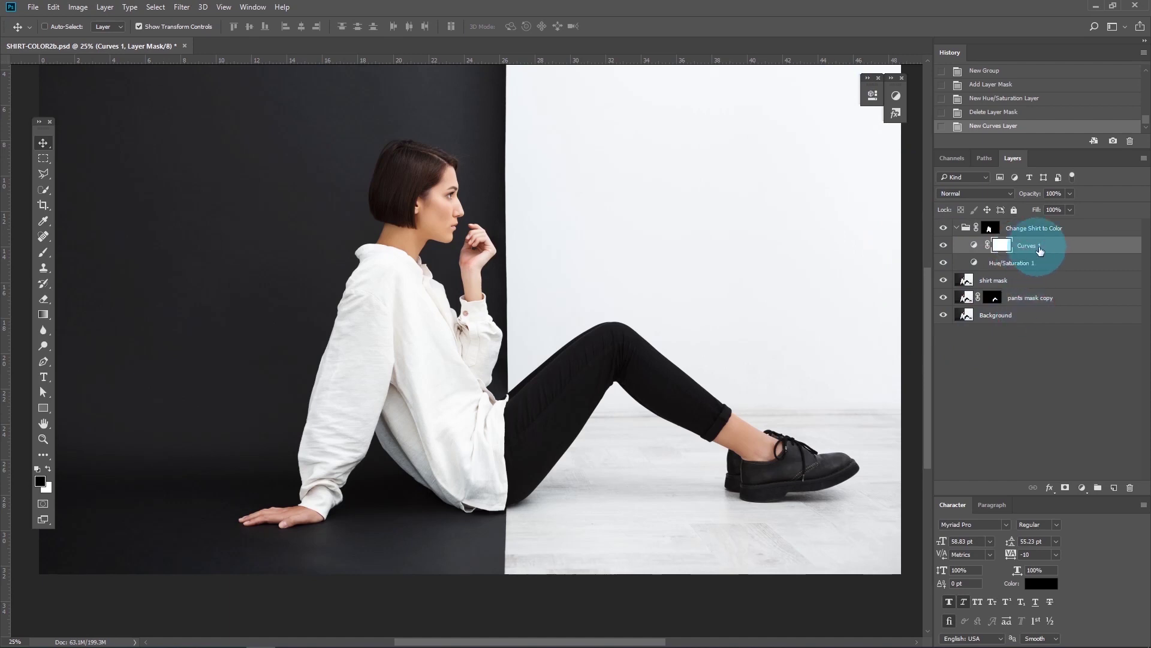
right_click(1012, 249)
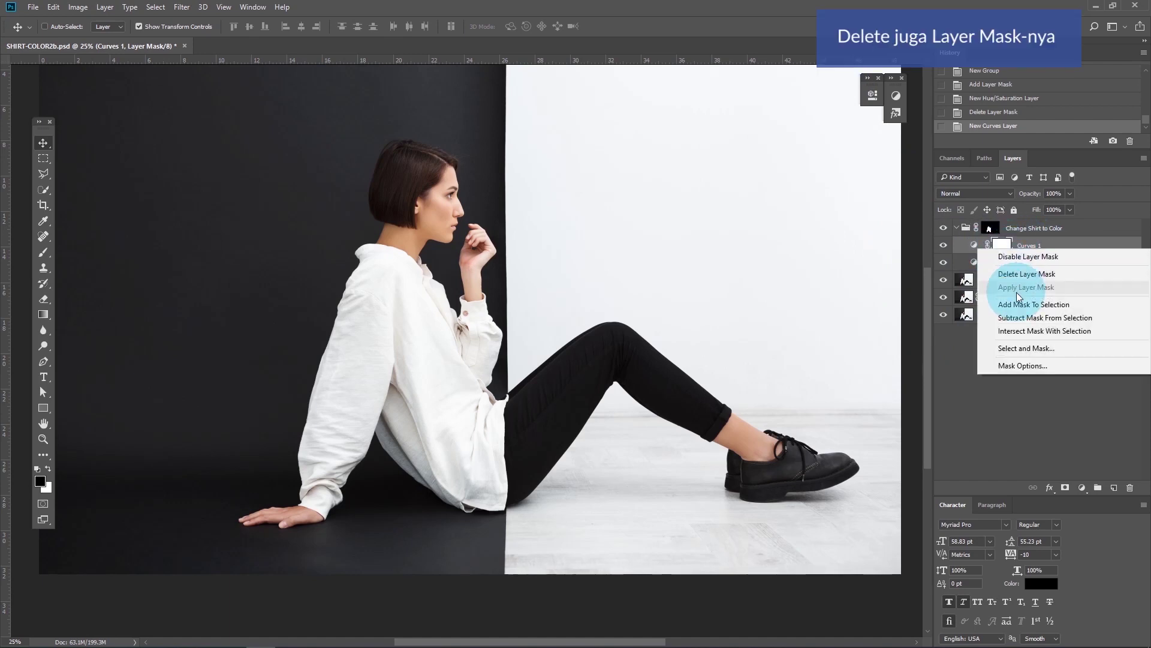
click(1018, 274)
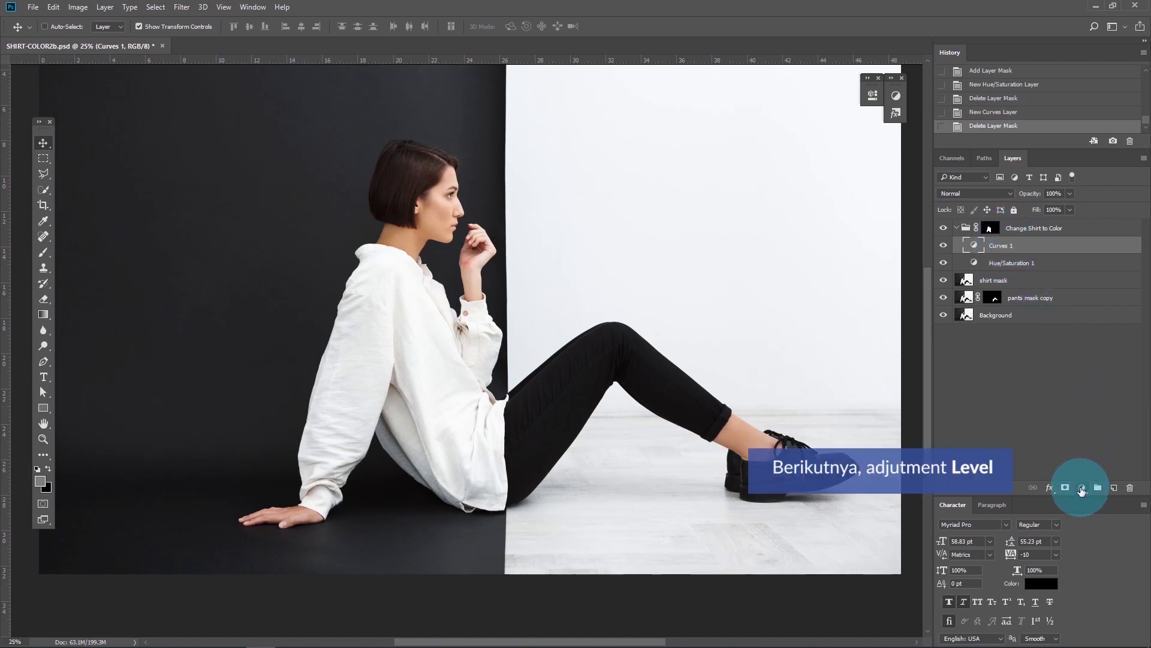
Add a Levels adjustment layer above the Curves layer and delete its layer mask
click(1082, 488)
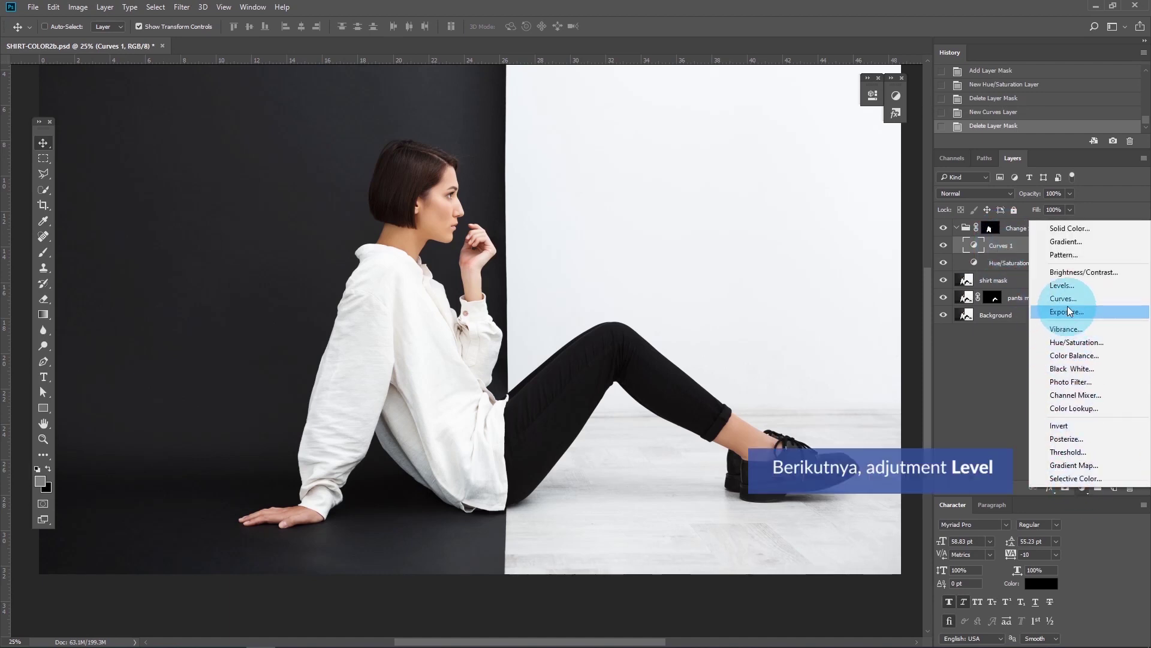
click(1068, 288)
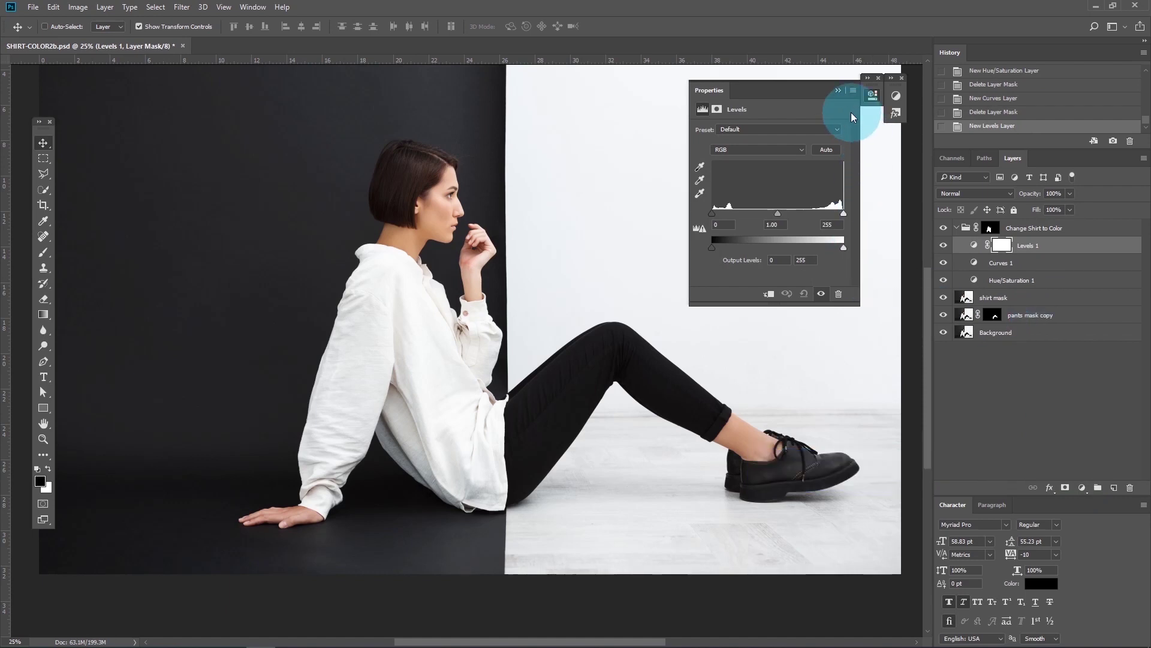
click(838, 96)
click(999, 249)
right_click(999, 250)
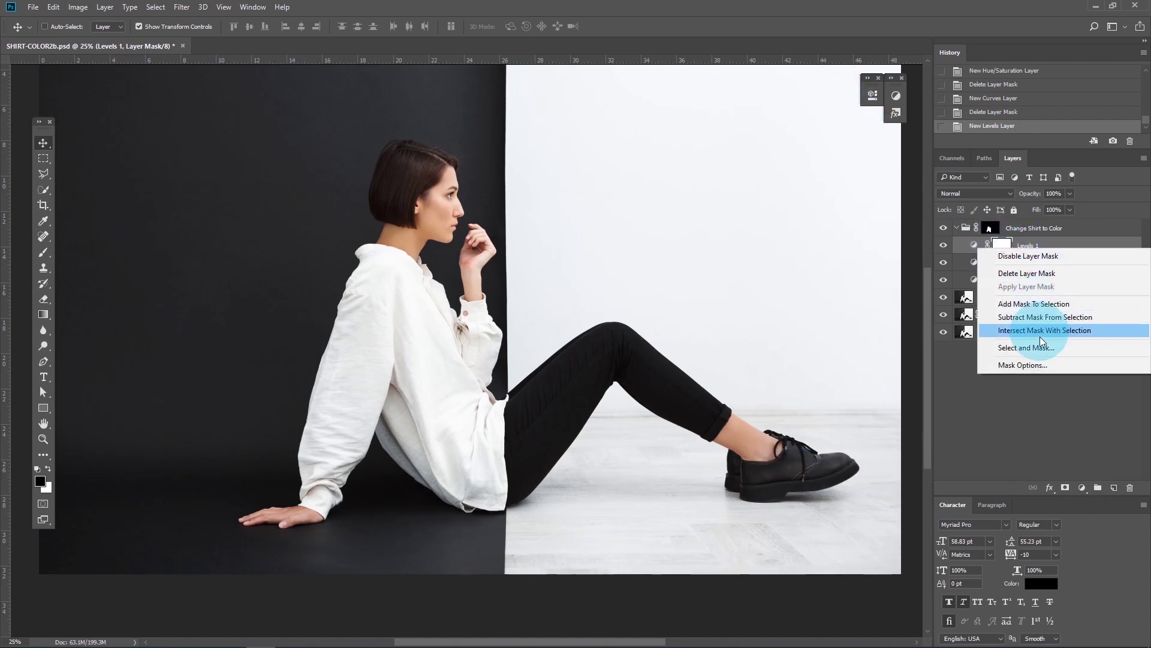
click(1042, 273)
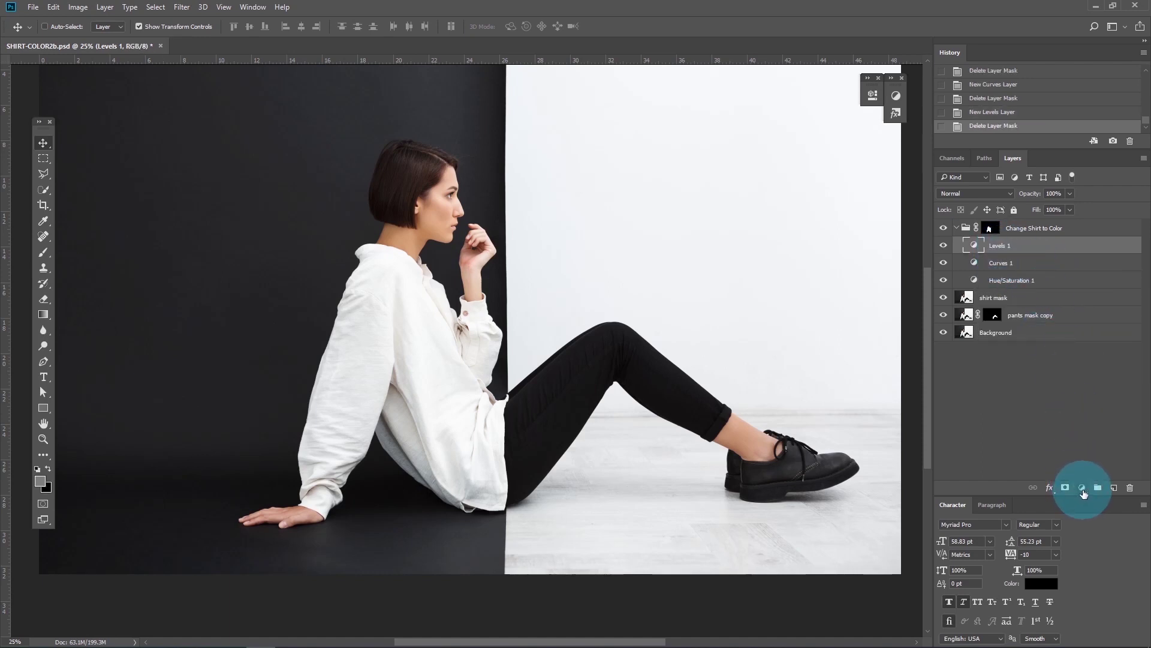
Add a Solid Color fill layer above the Levels layer with the light green colour b5dd8d
click(1083, 489)
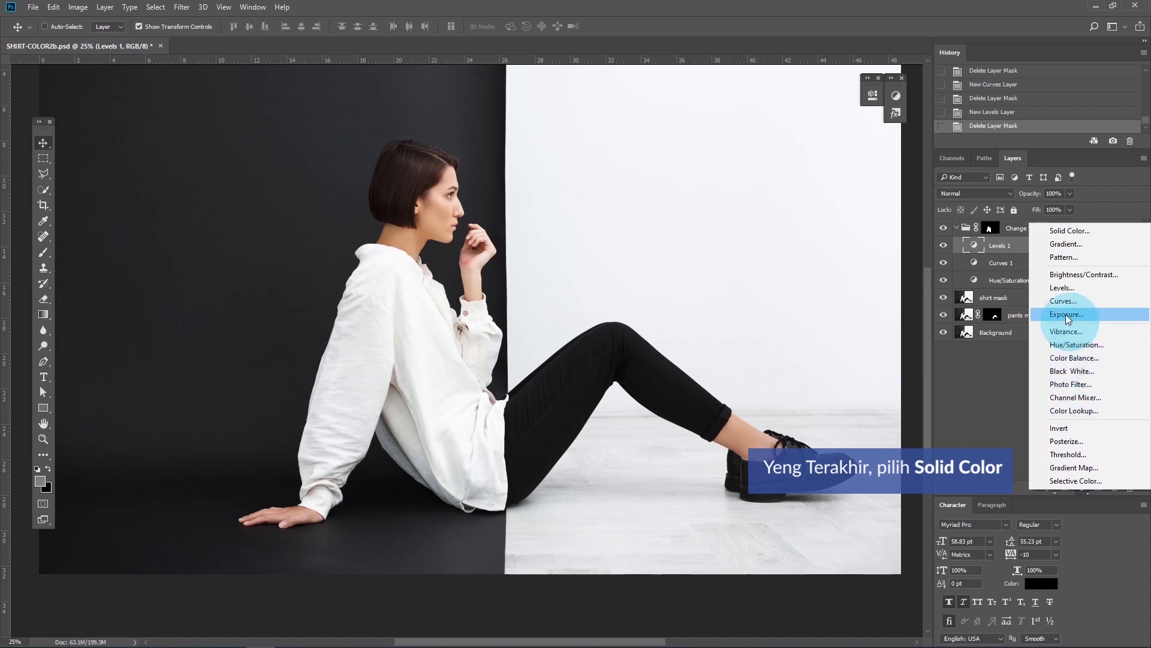
click(1065, 233)
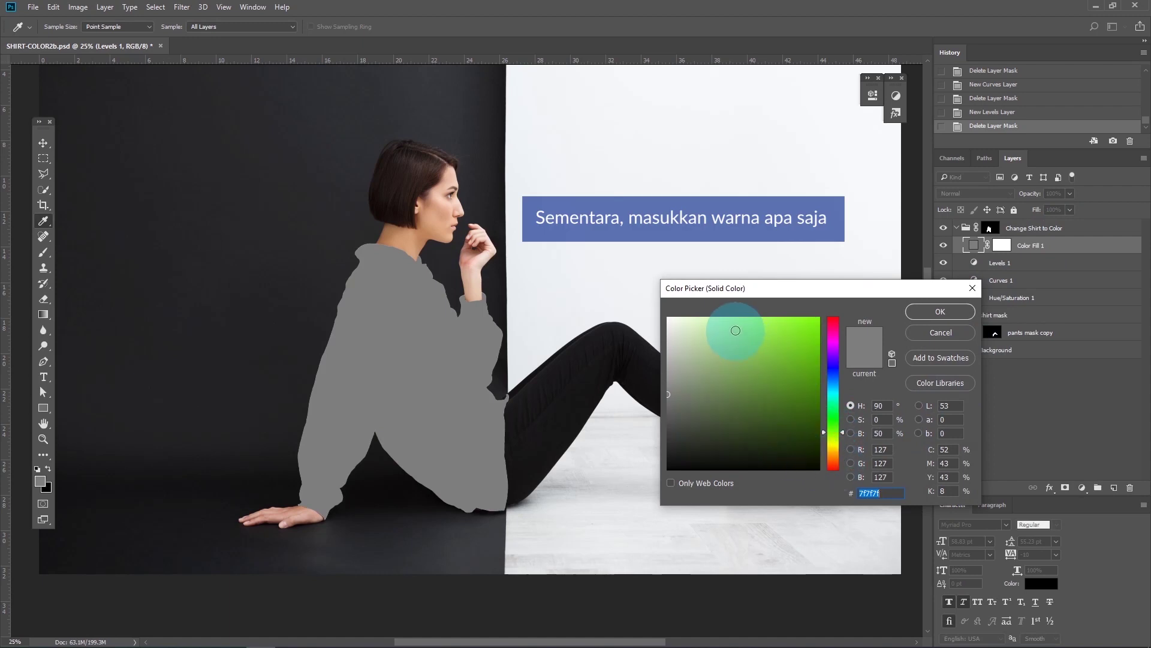
click(723, 338)
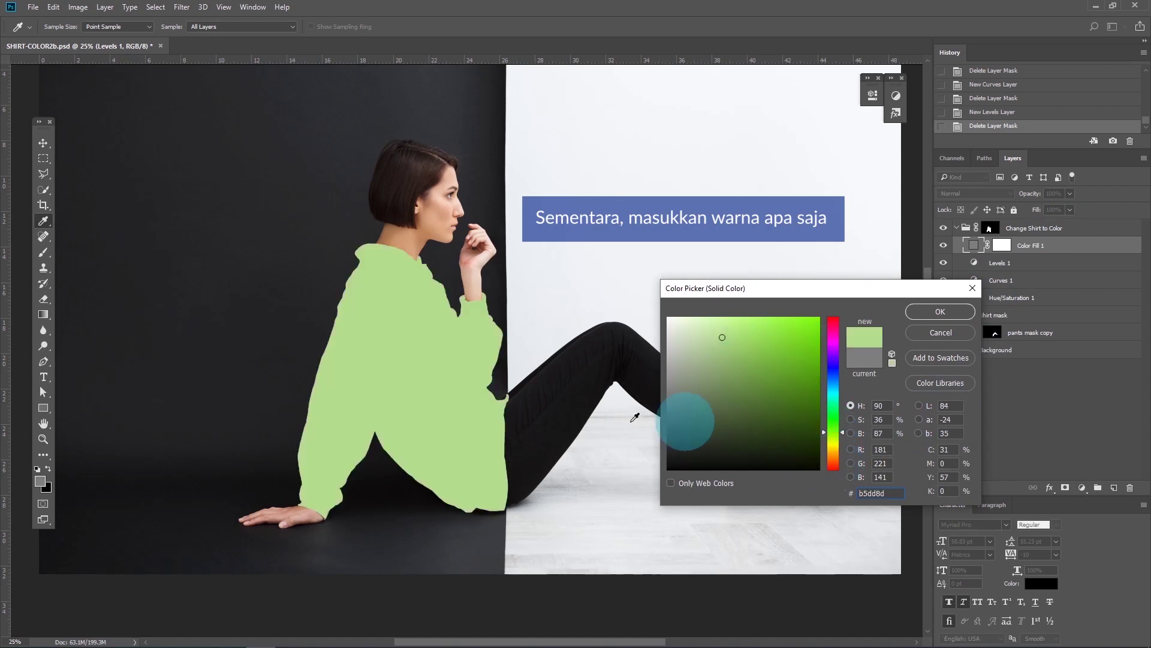
click(923, 313)
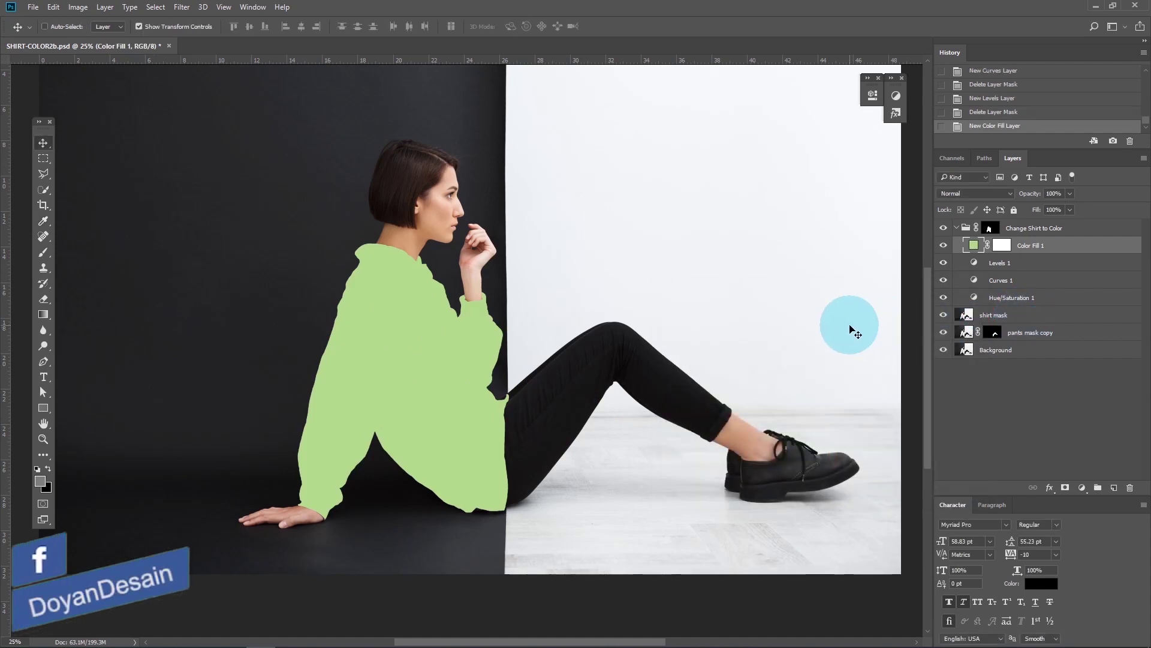
Hide the Color Fill, Levels and Curves layers and open the Hue/Saturation layer's settings
click(943, 245)
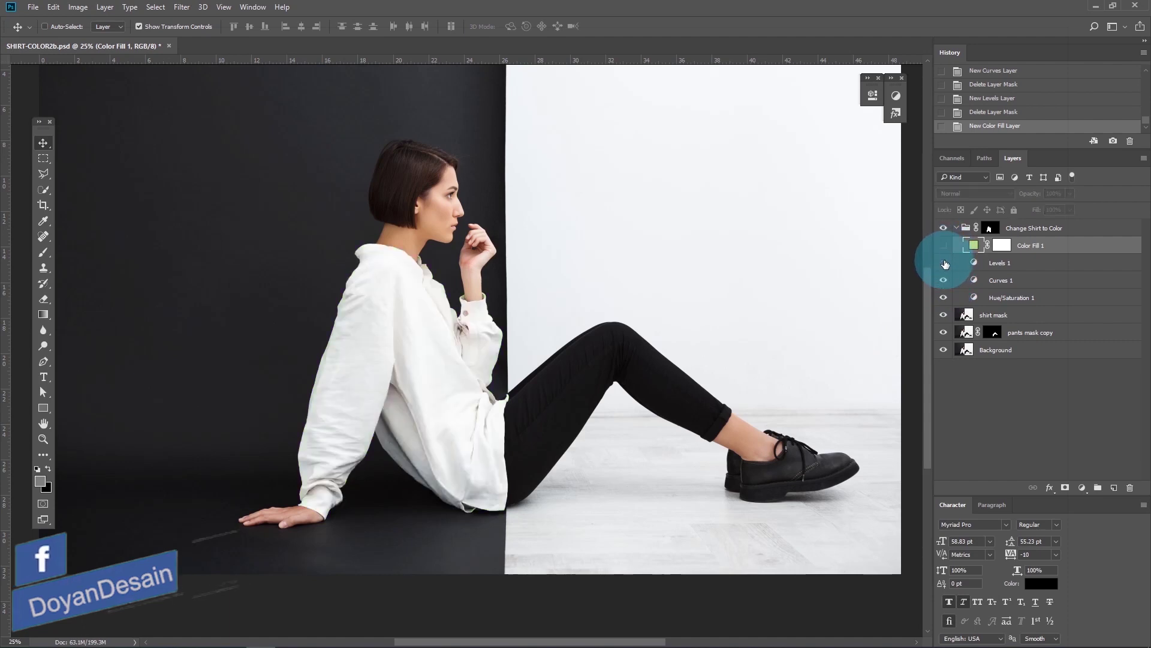
drag(945, 264, 943, 280)
click(1005, 299)
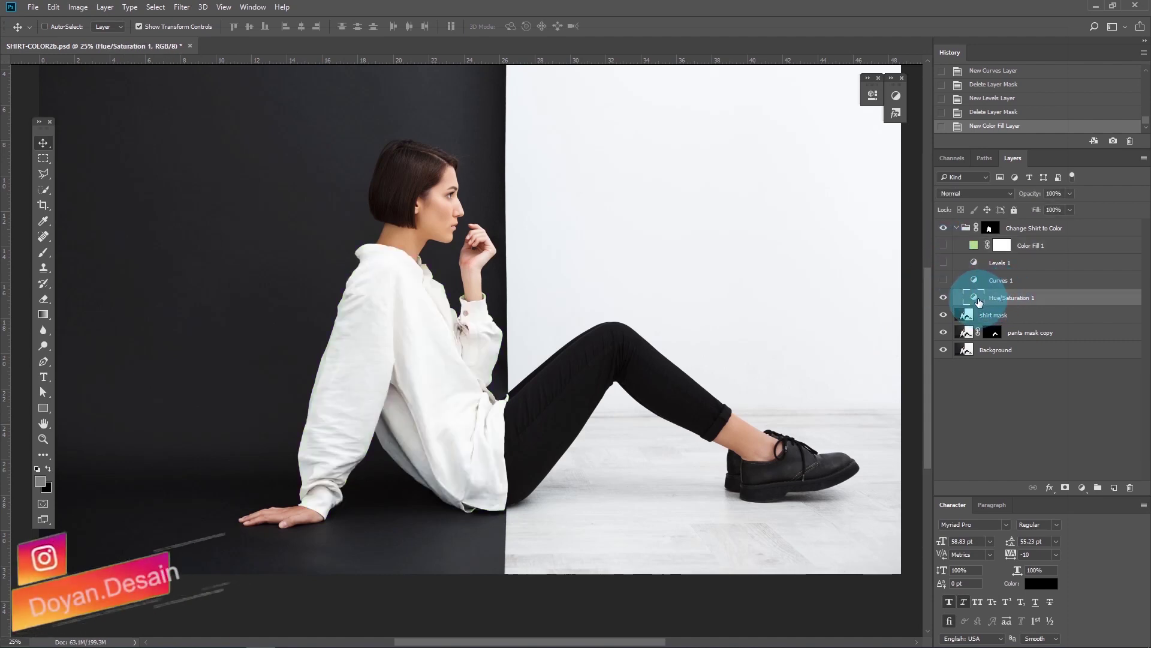
double_click(974, 298)
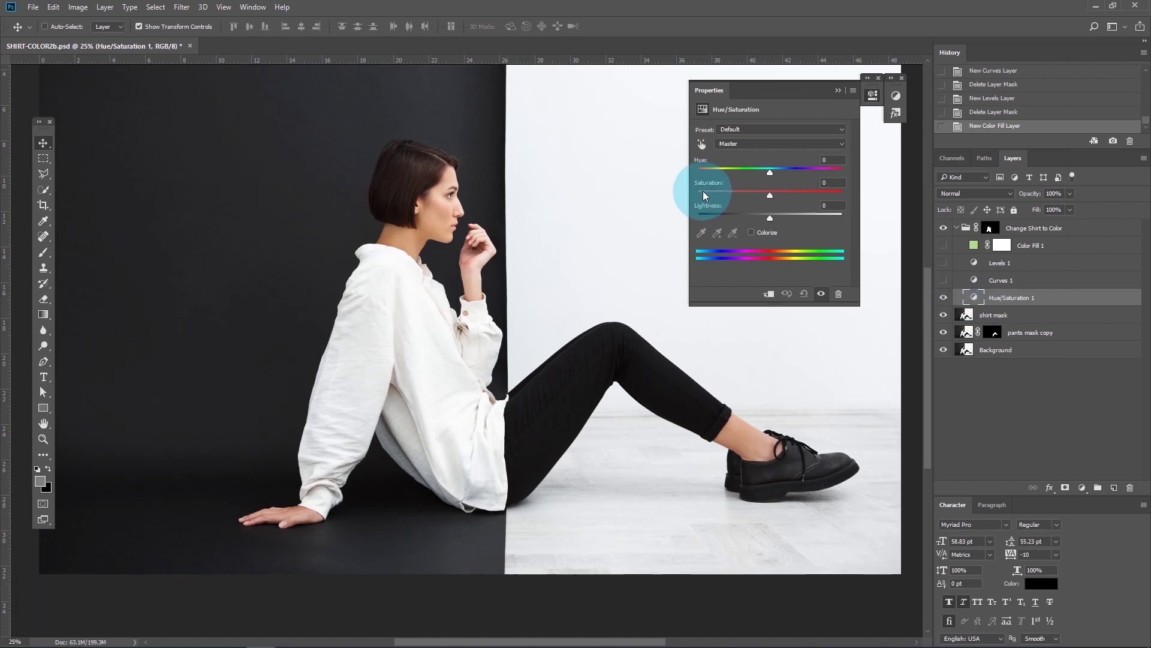
Set the Saturation of the Hue/Saturation layer to -100 to desaturate the shirt
drag(770, 195, 683, 198)
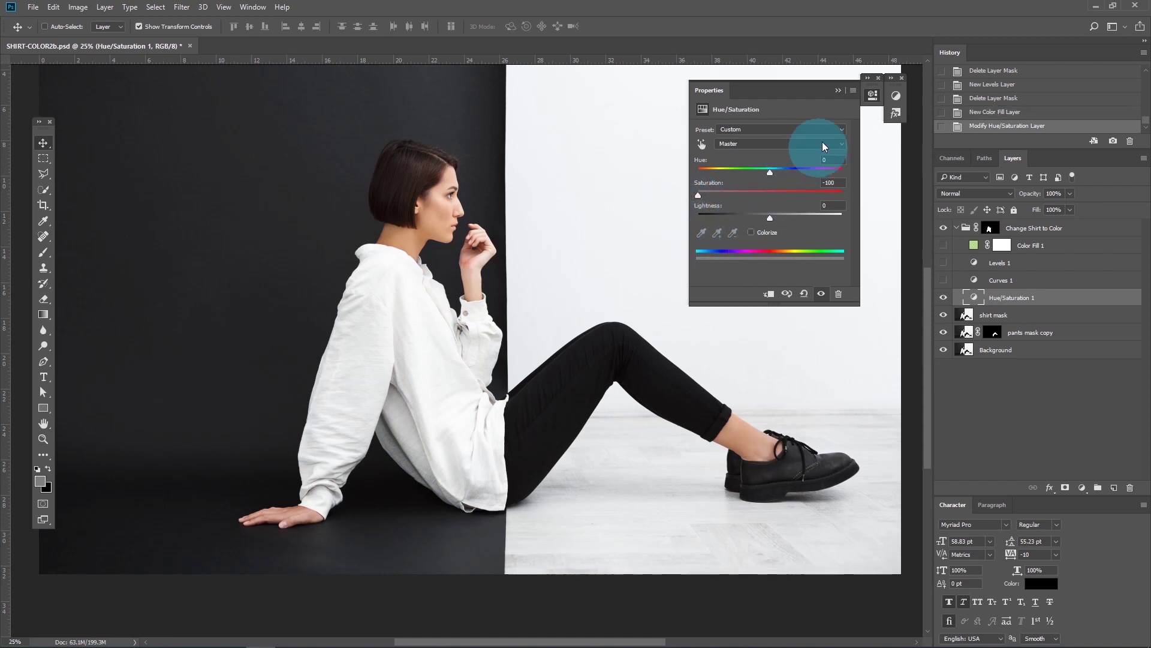
click(835, 88)
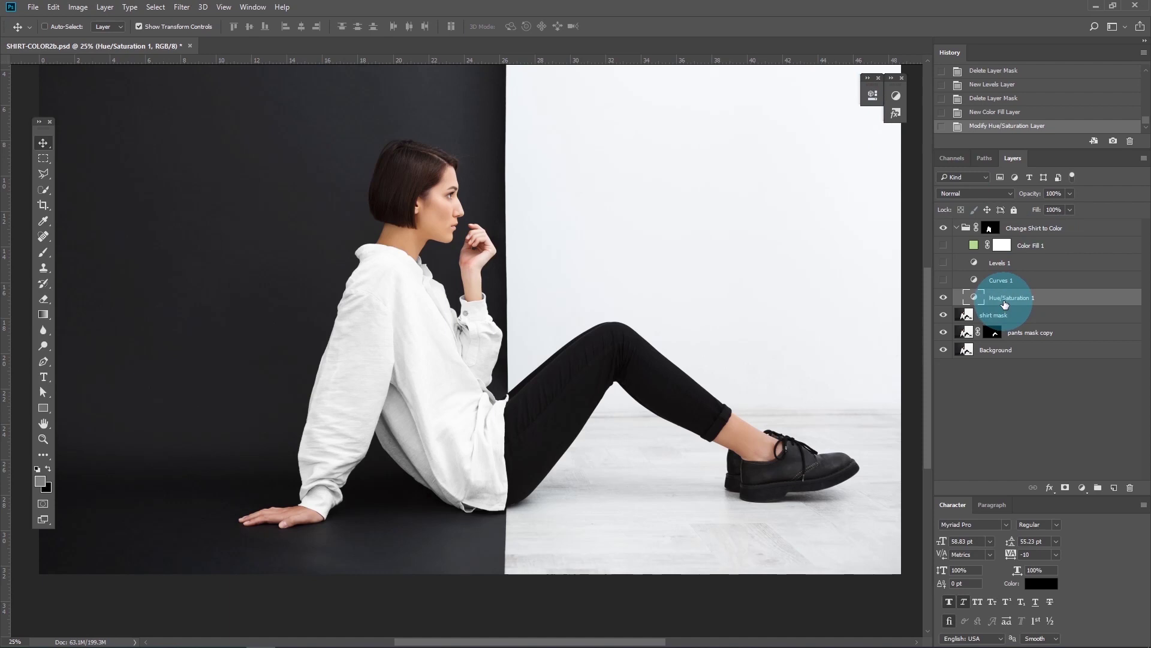
Show the Curves layer and shift its black point about a third of the way along the input axis to deepen the shirt's shadows
click(944, 281)
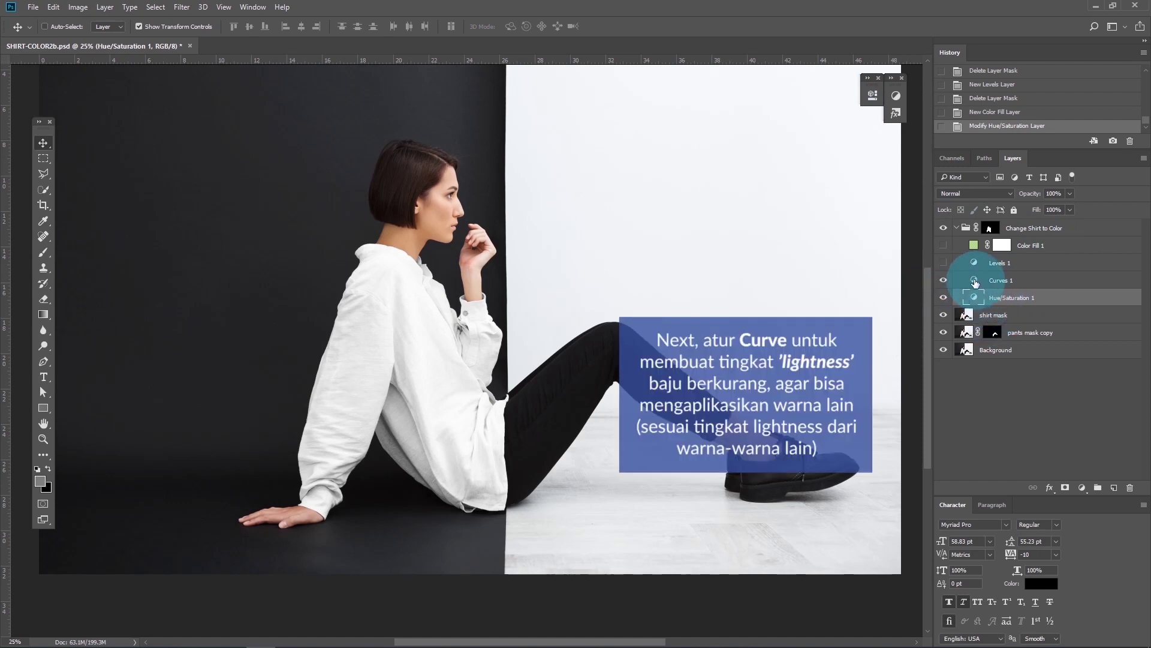
double_click(974, 280)
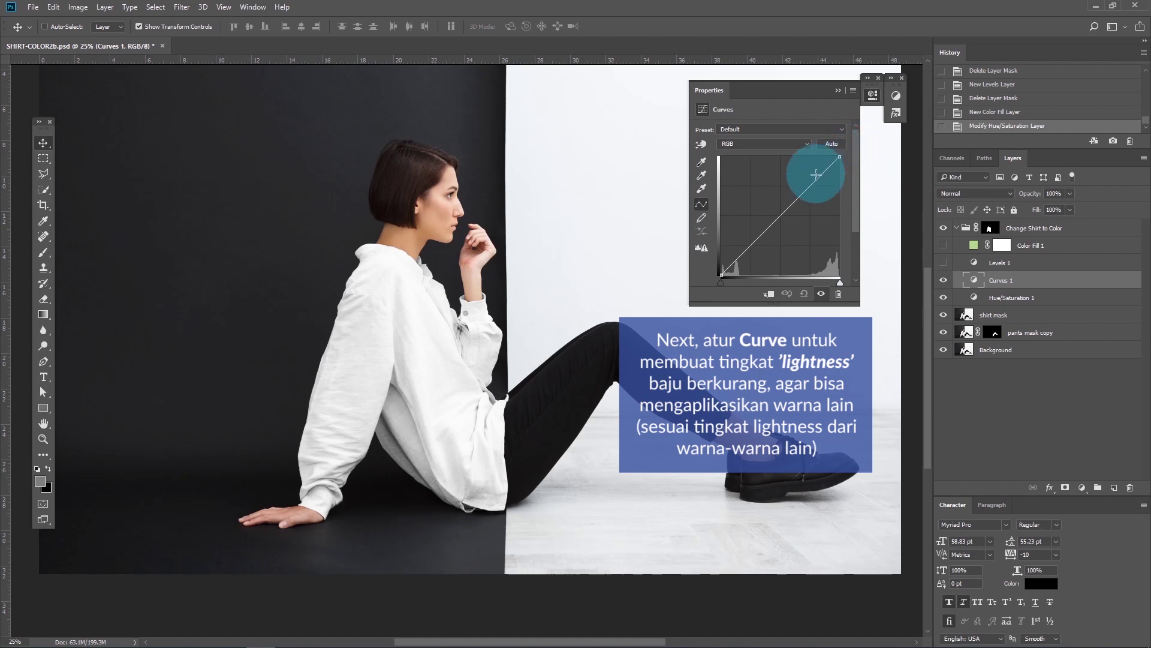
mouse_move(838, 157)
mouse_down()
mouse_move(817, 151)
mouse_move(848, 156)
mouse_up()
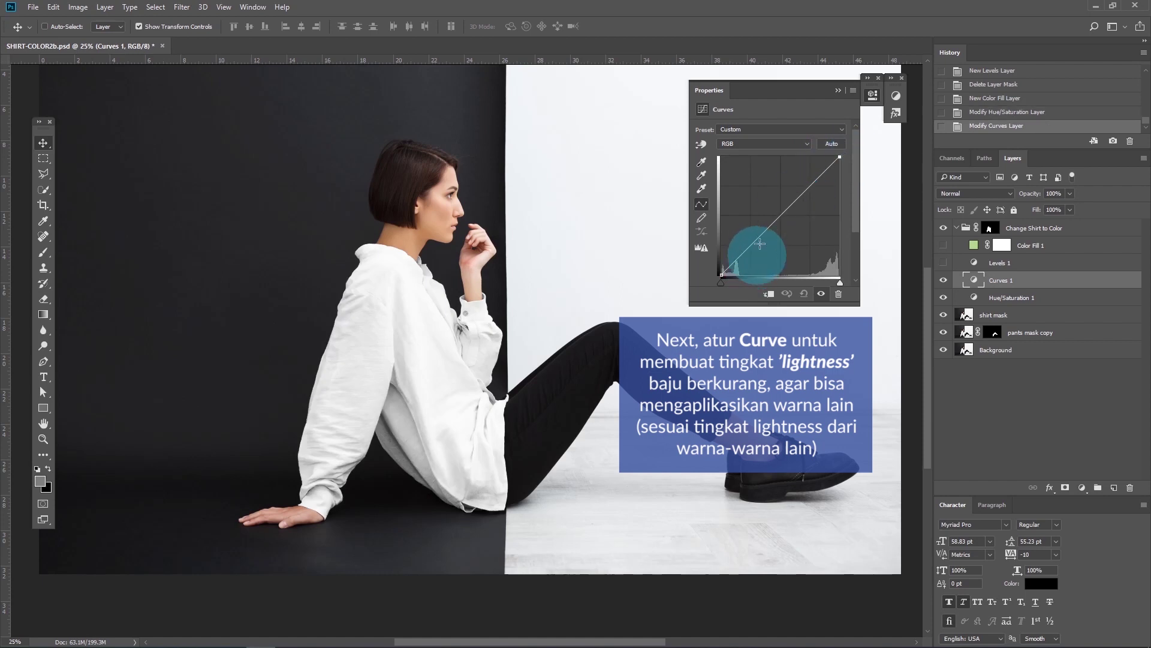
drag(719, 276, 758, 292)
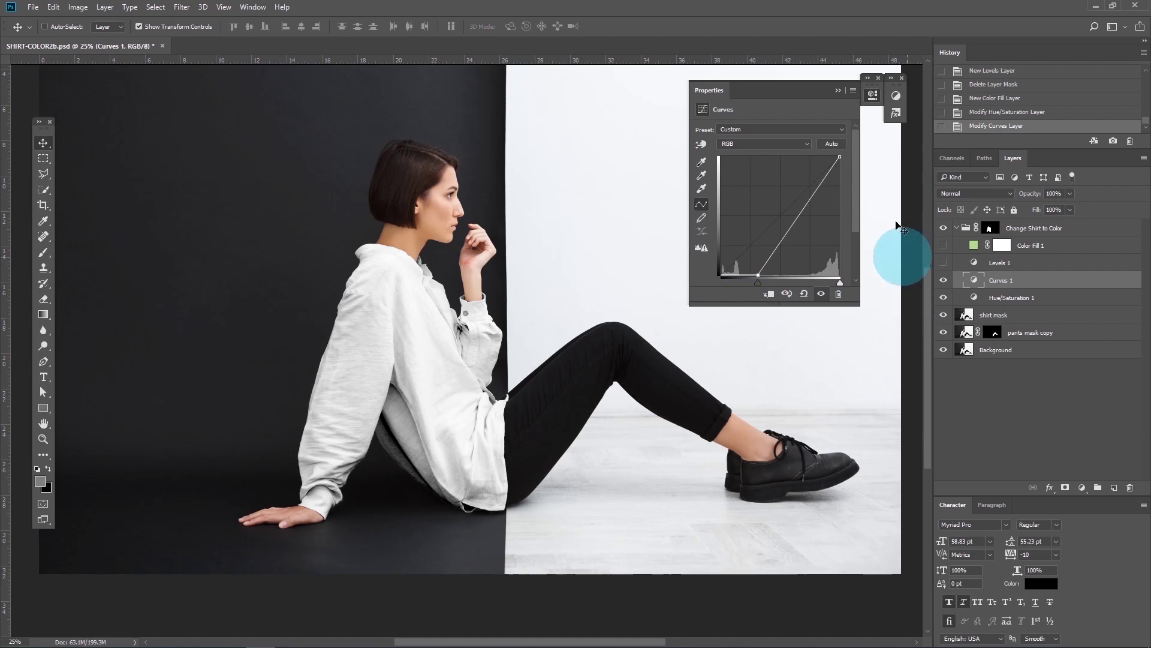
click(840, 92)
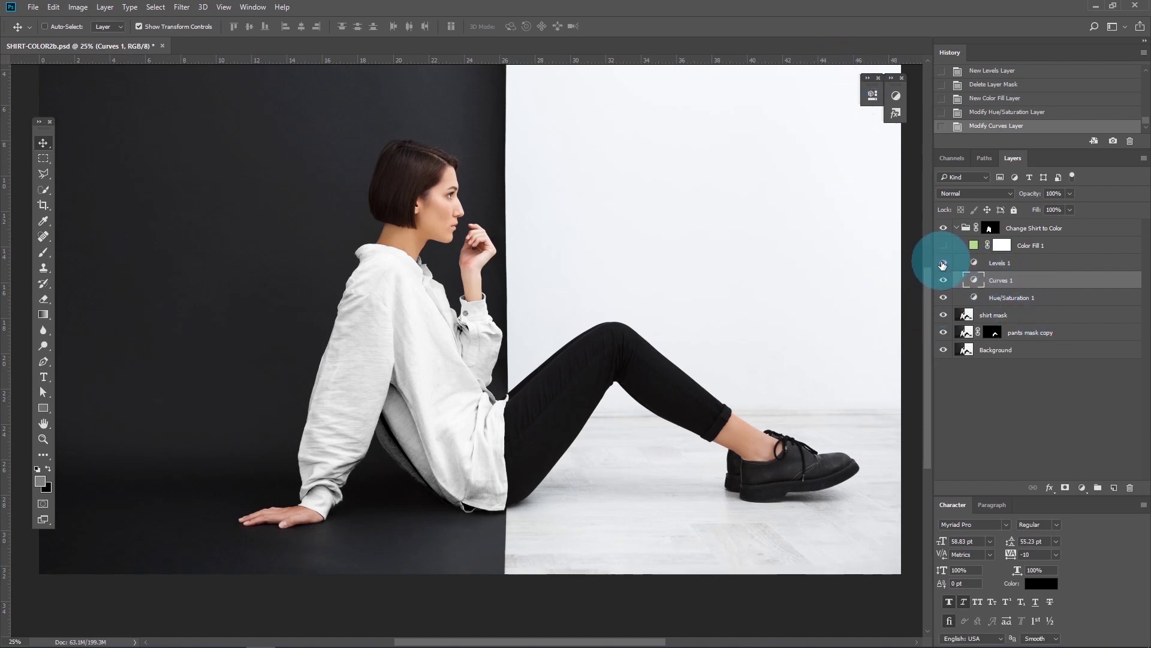
Show the Levels layer and set its input black to 41, input white to 250 and output range to 2–225, with brighter midtones
double_click(974, 264)
click(807, 262)
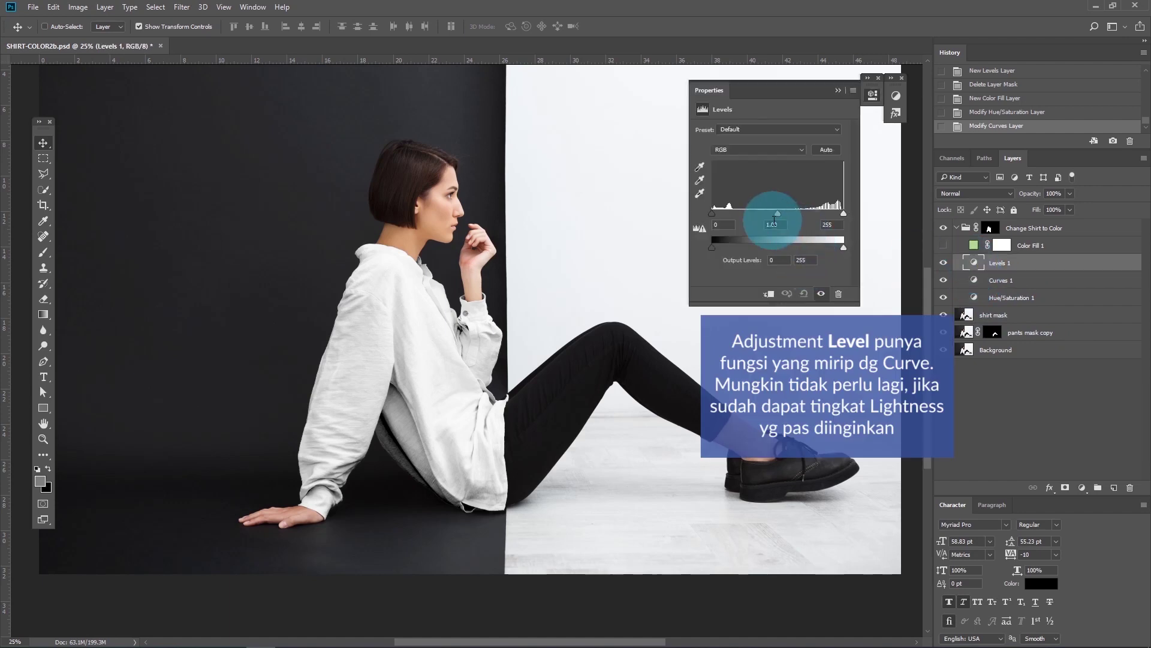
mouse_move(777, 214)
mouse_down()
mouse_move(719, 213)
mouse_move(768, 211)
mouse_up()
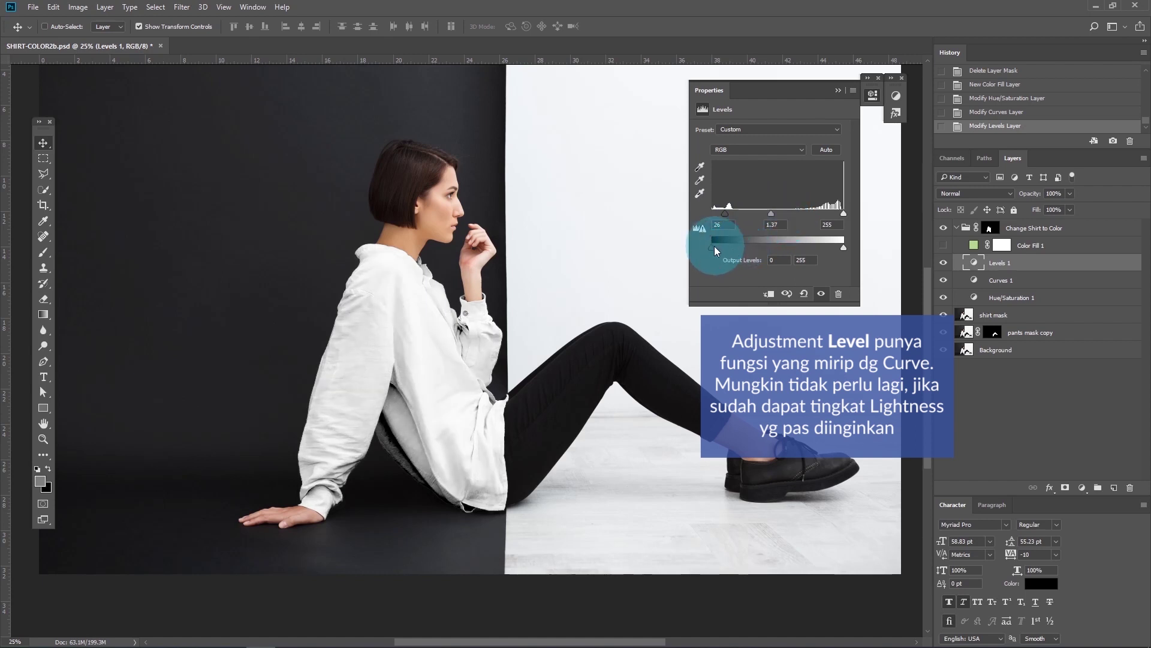
mouse_move(714, 251)
mouse_down()
mouse_move(738, 252)
mouse_move(715, 251)
mouse_up()
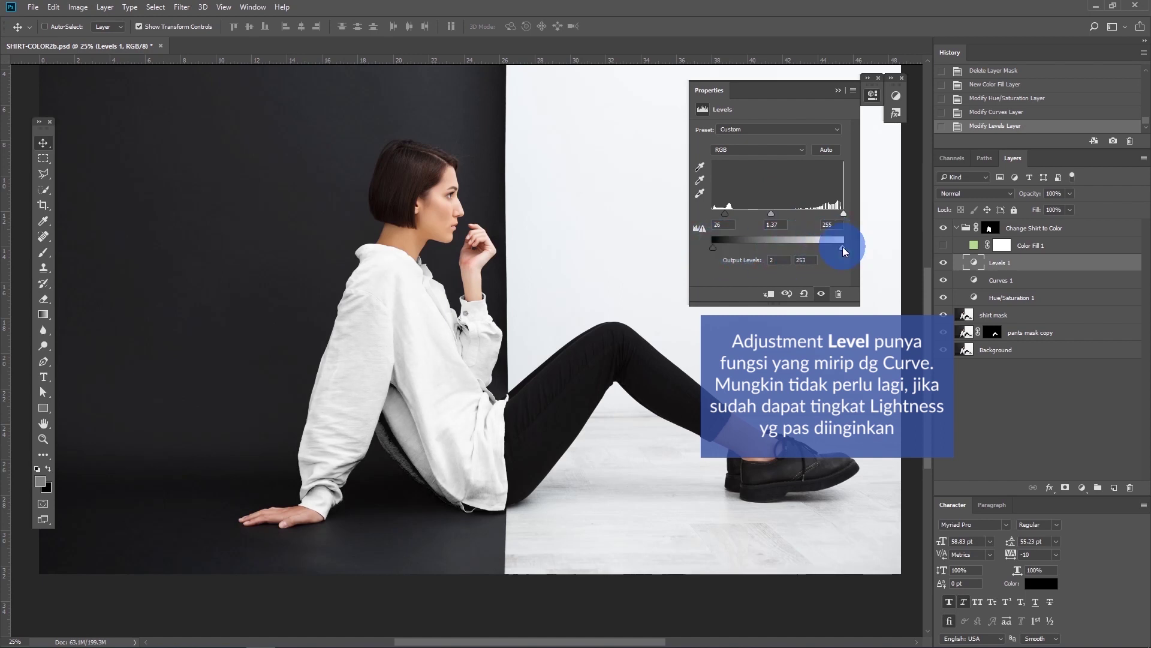
drag(843, 246, 827, 247)
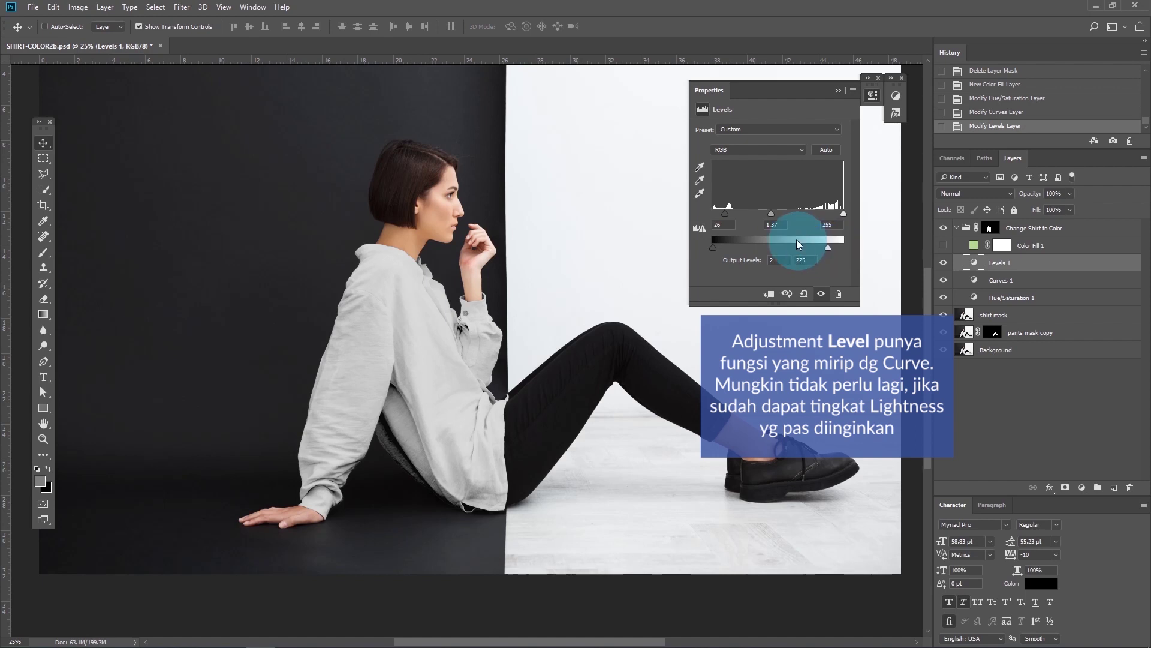
drag(772, 215, 755, 214)
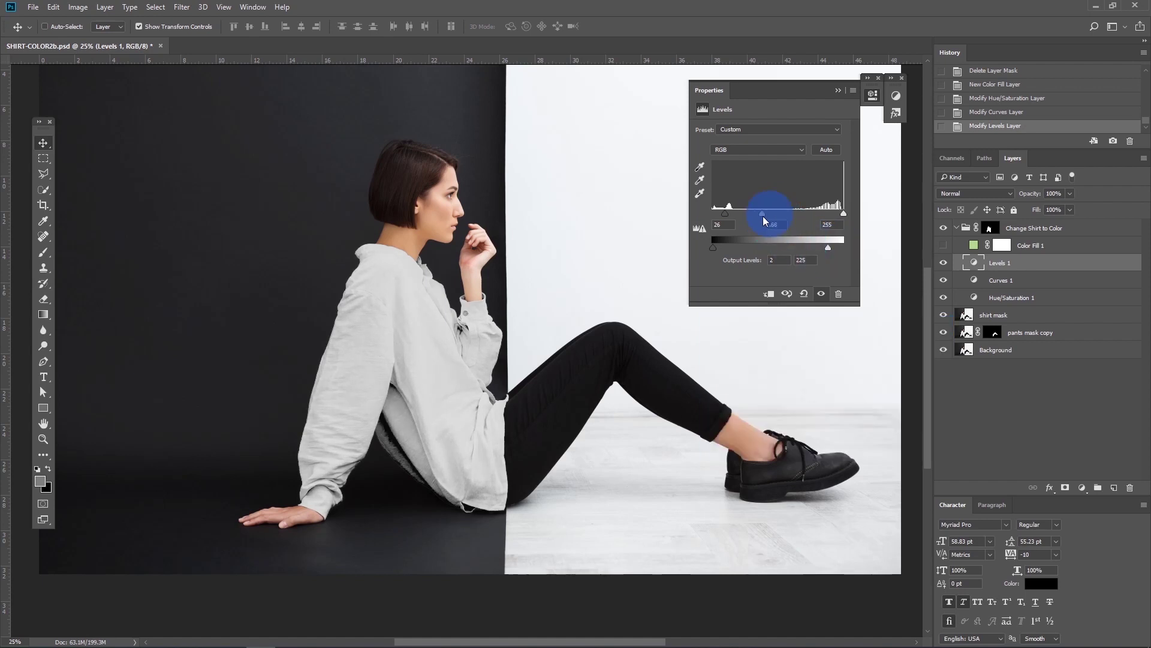
mouse_move(845, 214)
mouse_down()
mouse_move(828, 214)
mouse_move(843, 220)
mouse_up()
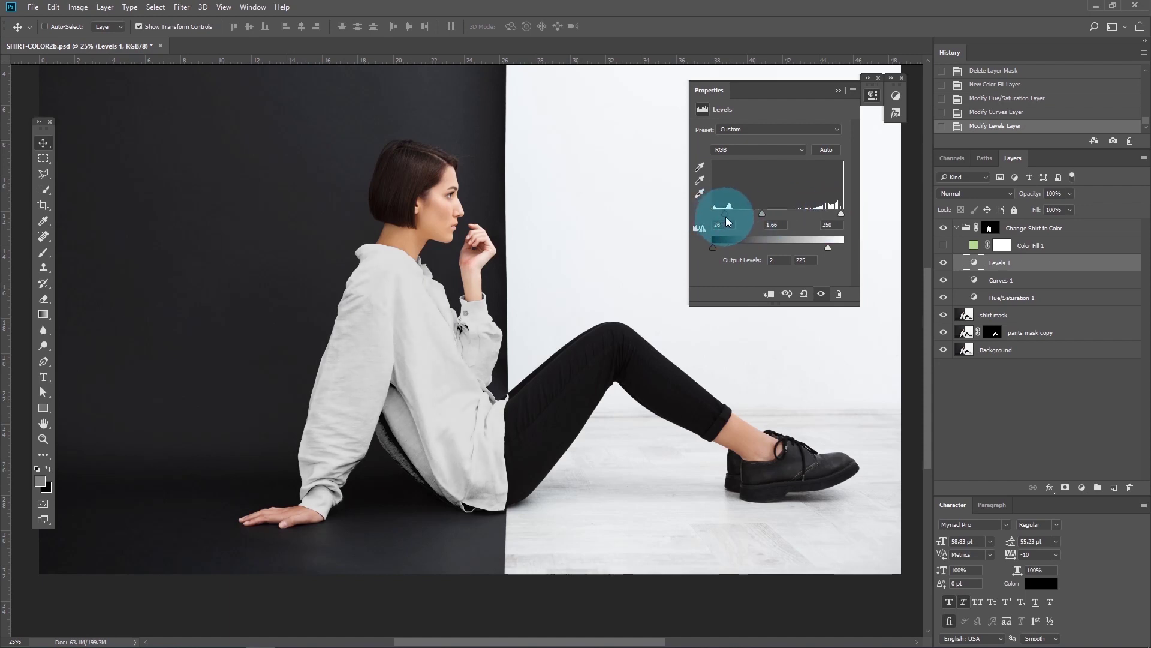
mouse_move(736, 217)
mouse_down()
mouse_move(754, 214)
mouse_move(734, 217)
mouse_up()
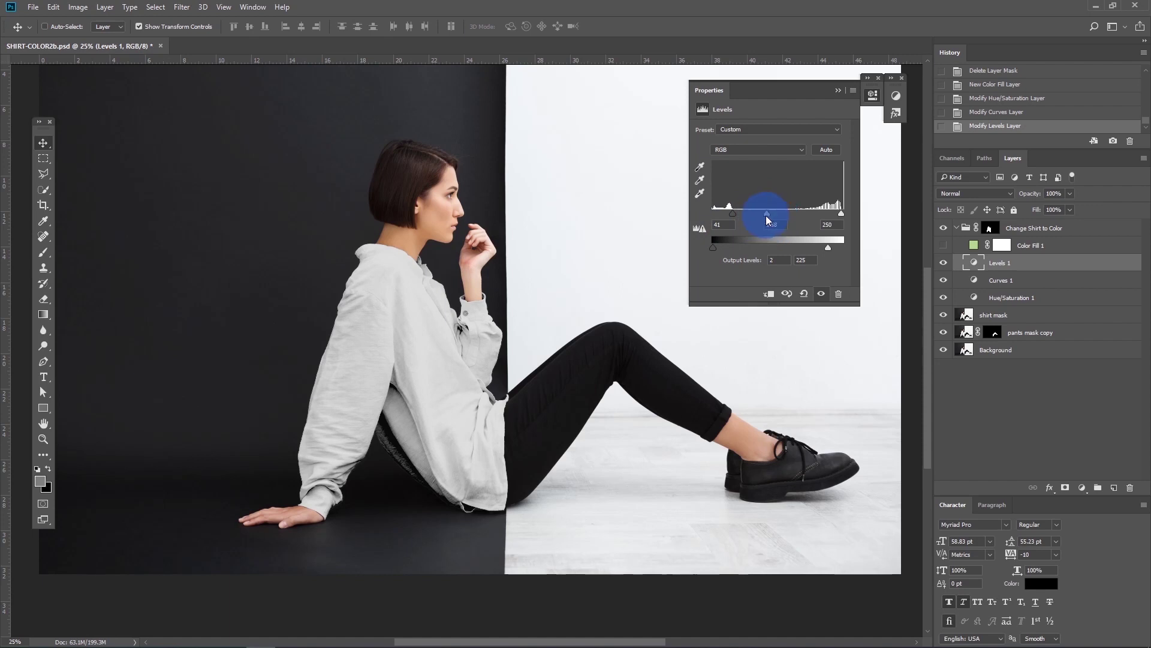
click(837, 91)
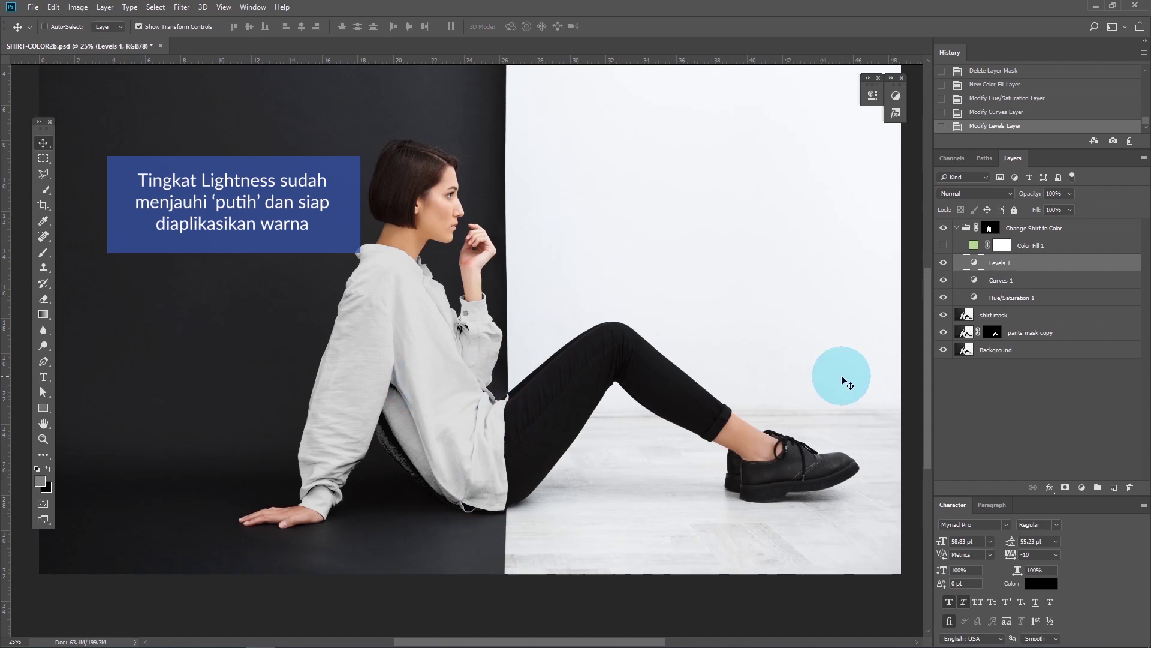
Show the Color Fill layer and set its blending mode to Color
click(944, 246)
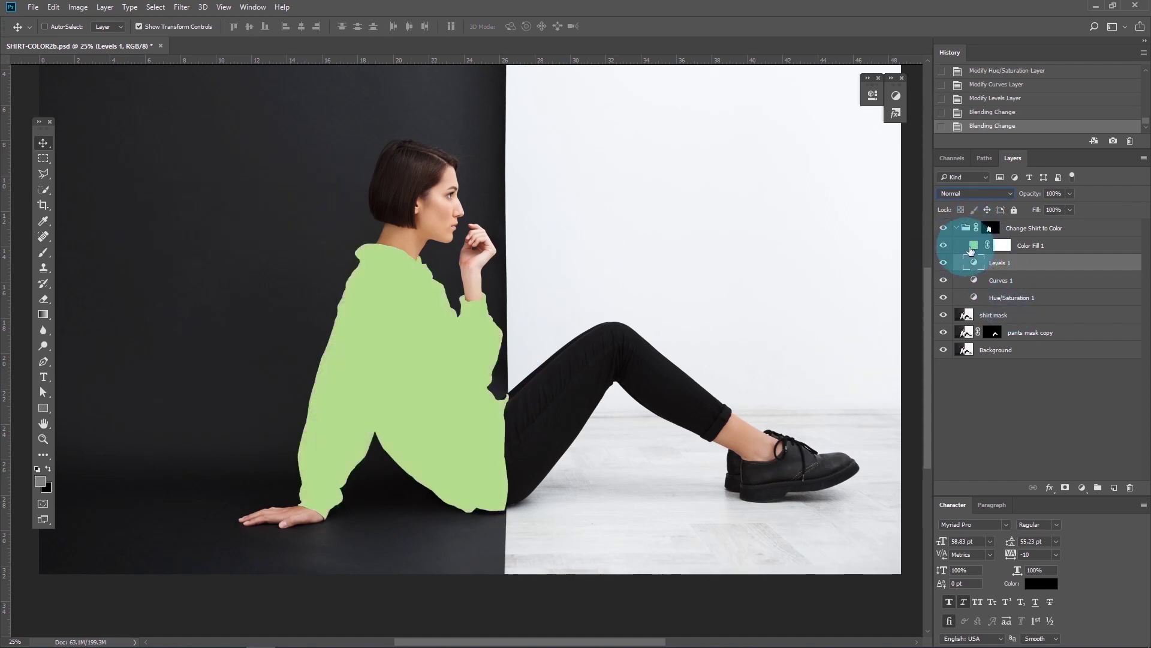
click(976, 247)
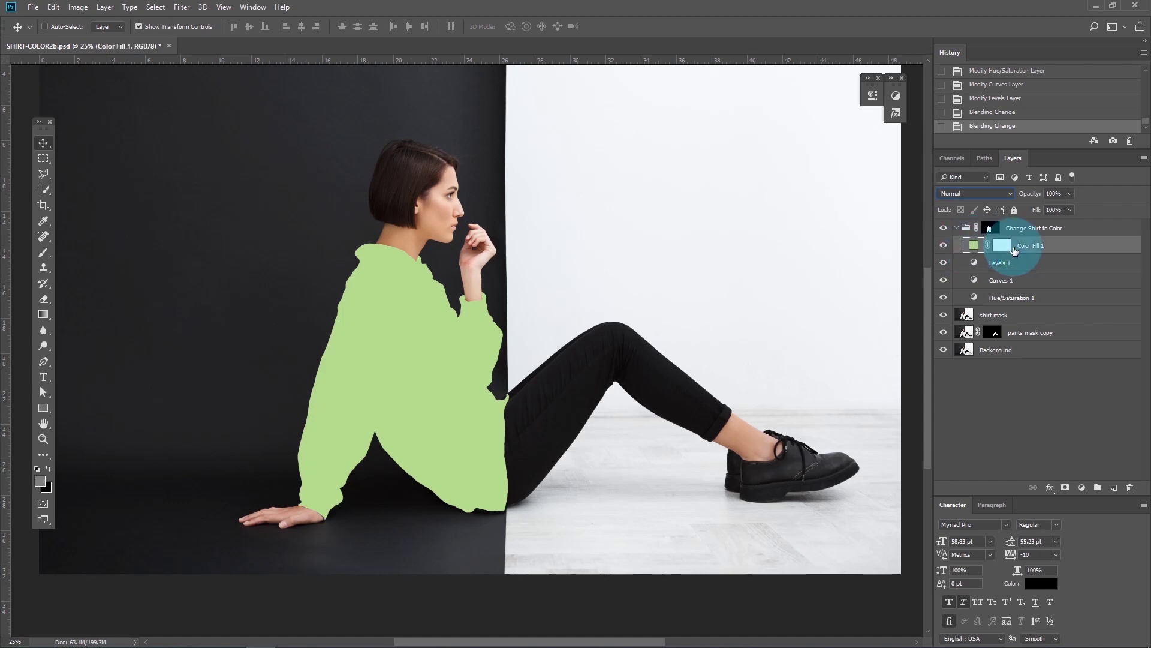
click(958, 193)
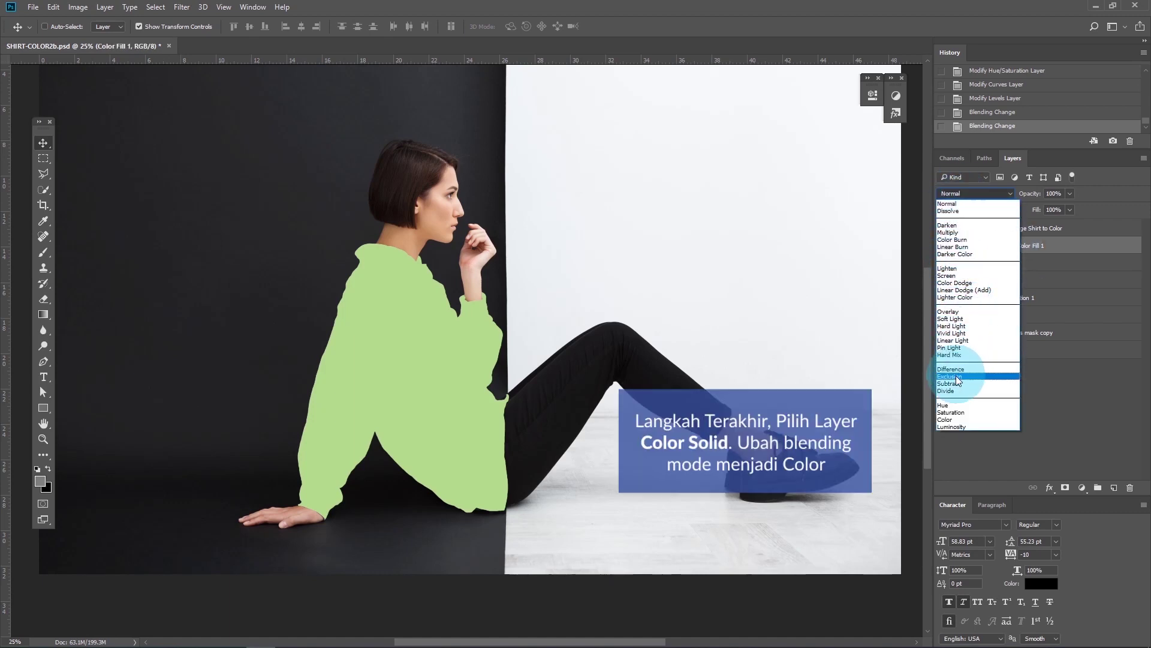
click(959, 419)
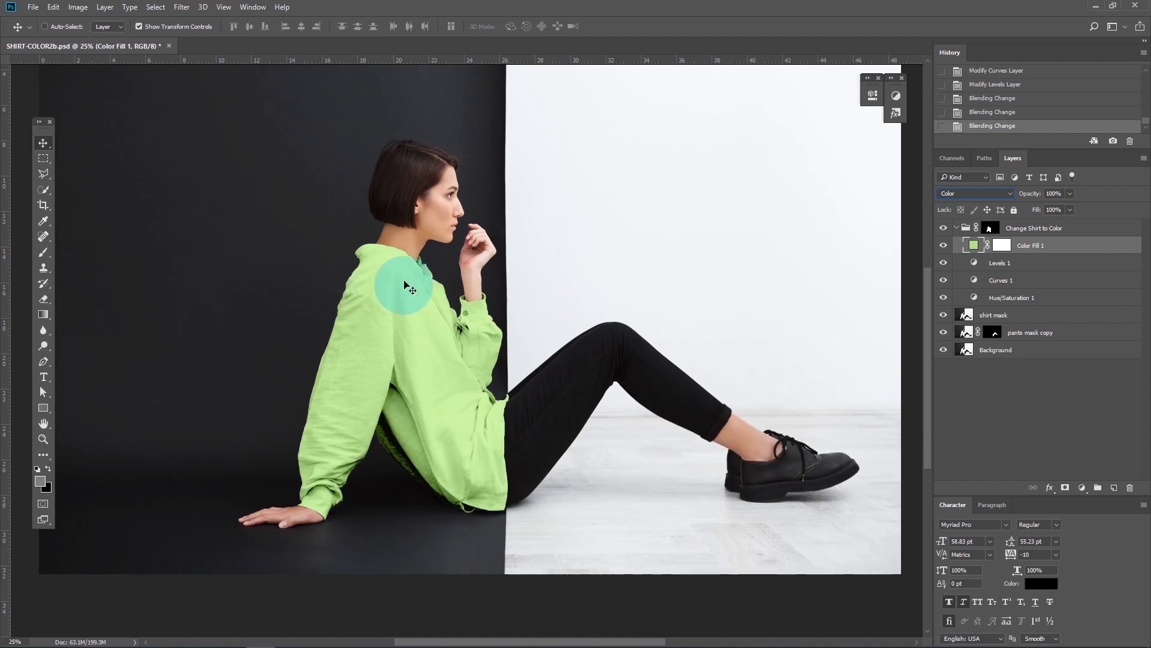
Bend the Curves layer's curve downward at its middle to darken the shirt's midtones
double_click(974, 280)
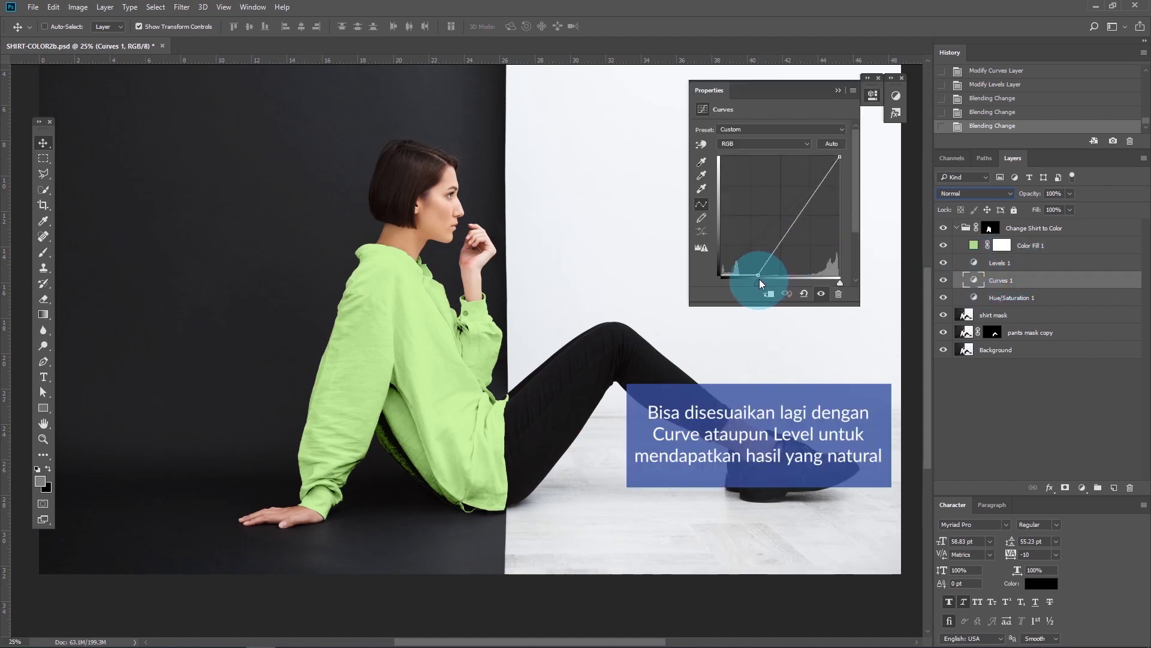
drag(759, 276, 799, 243)
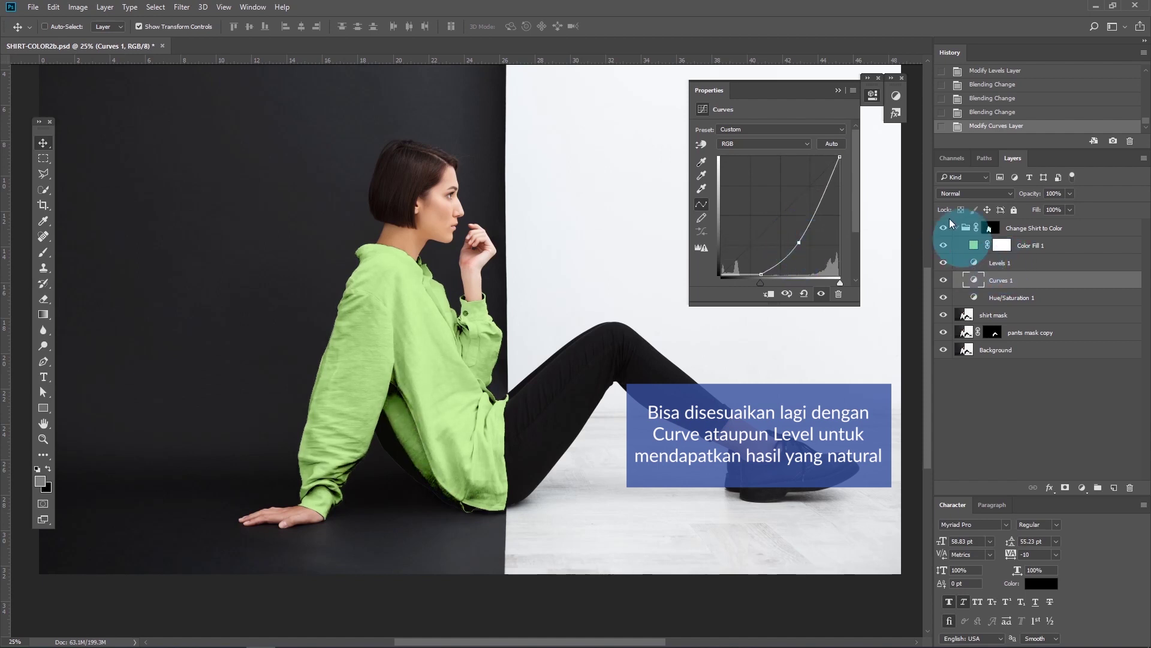
click(837, 91)
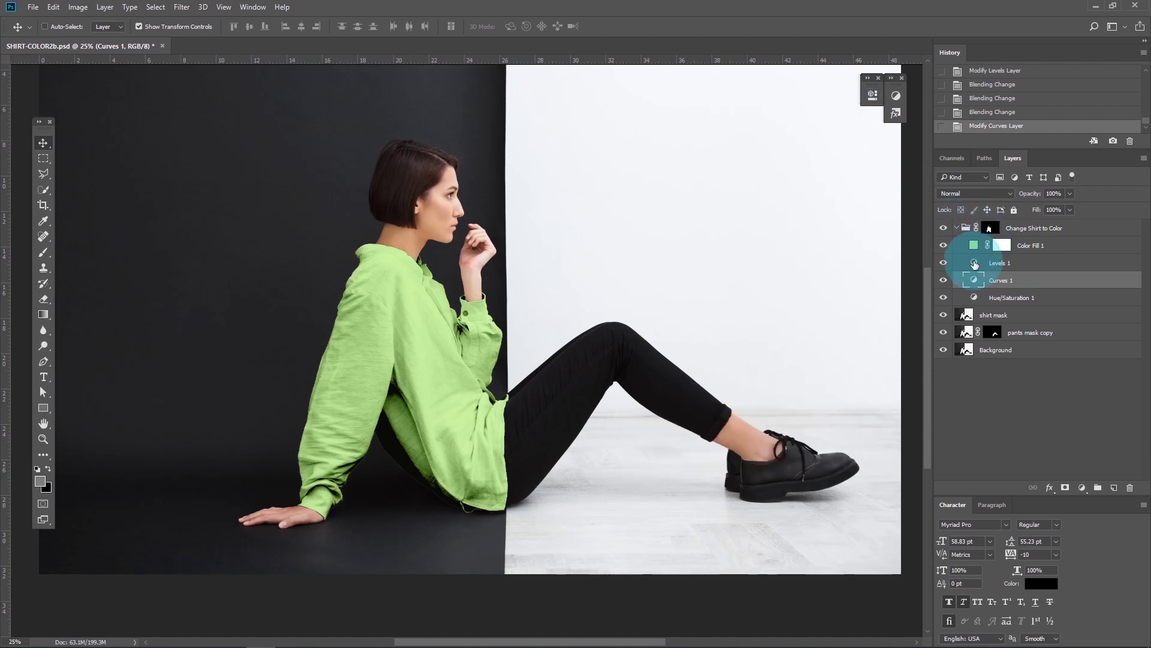
Darken the midtones of the Levels layer and raise its input black level for stronger fabric shading
double_click(974, 264)
drag(768, 213, 786, 218)
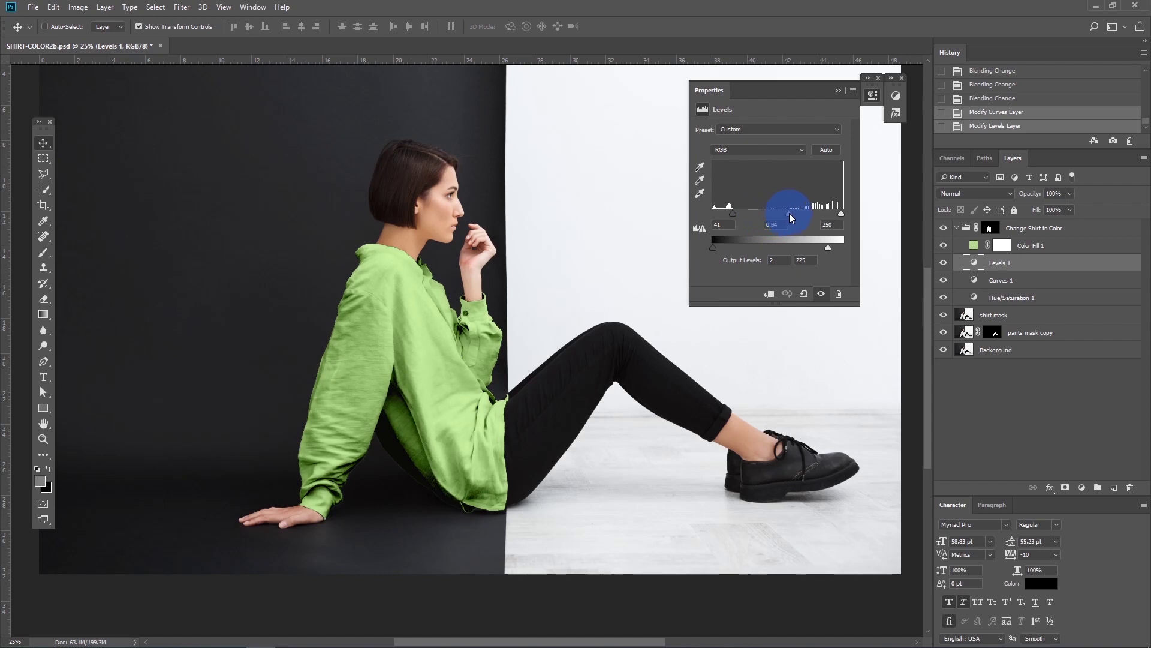
drag(790, 214, 844, 214)
drag(734, 214, 745, 215)
click(838, 91)
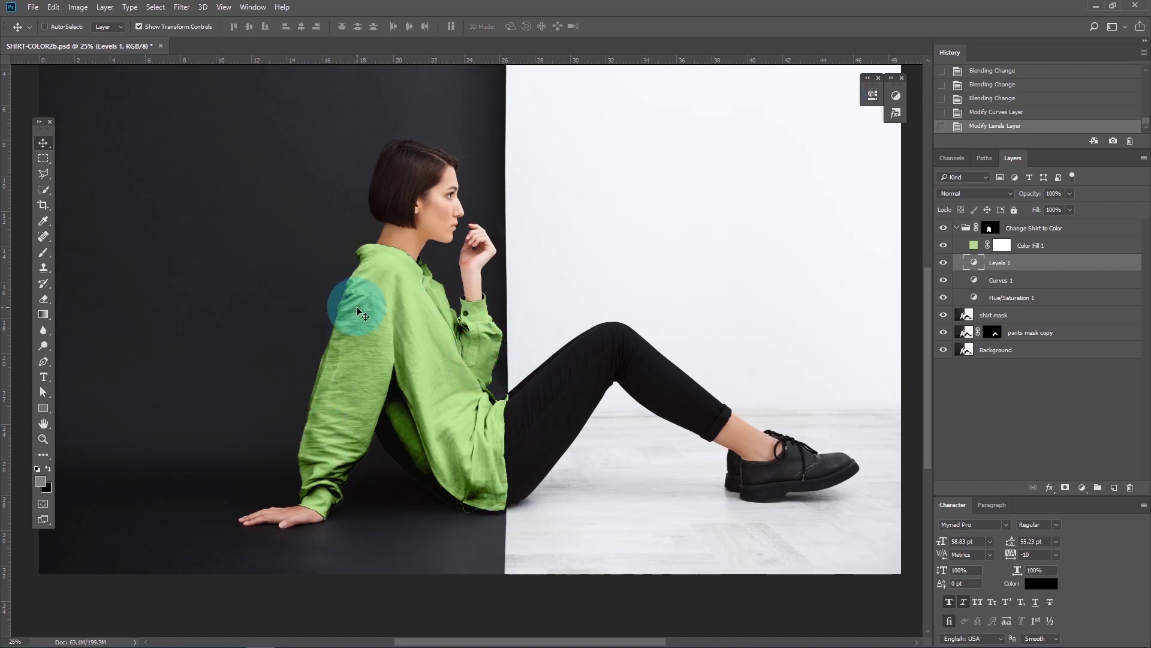
Try yellow, pink and violet hues for the Color Fill layer, and settle on the light blue 8dc4dd
double_click(974, 246)
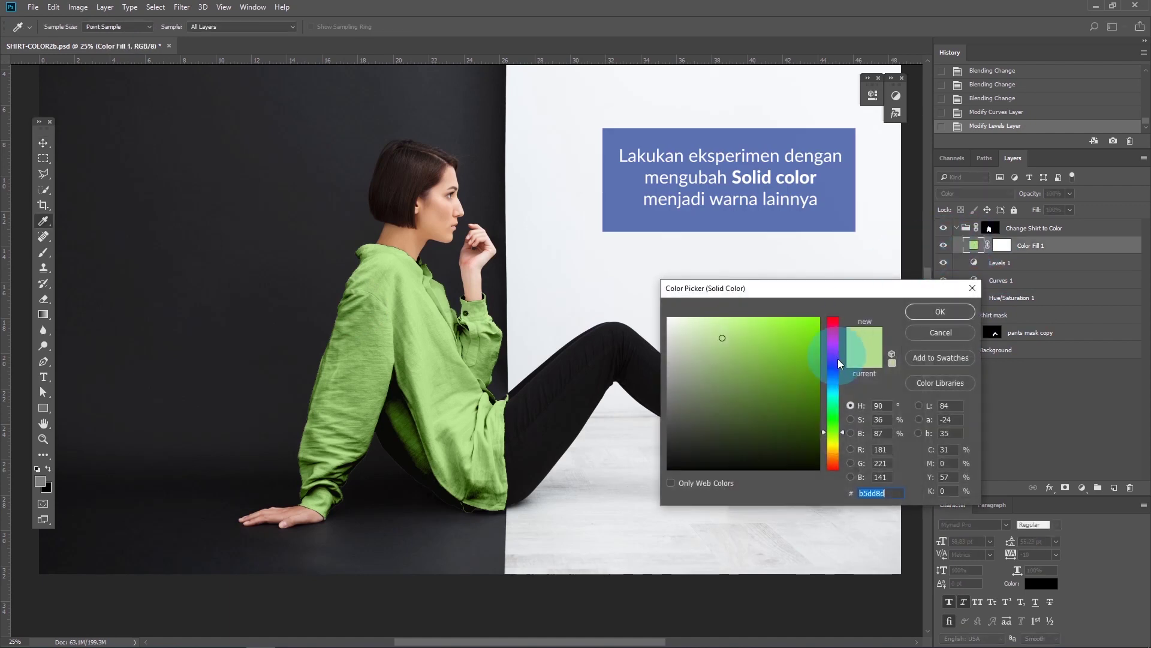
click(833, 451)
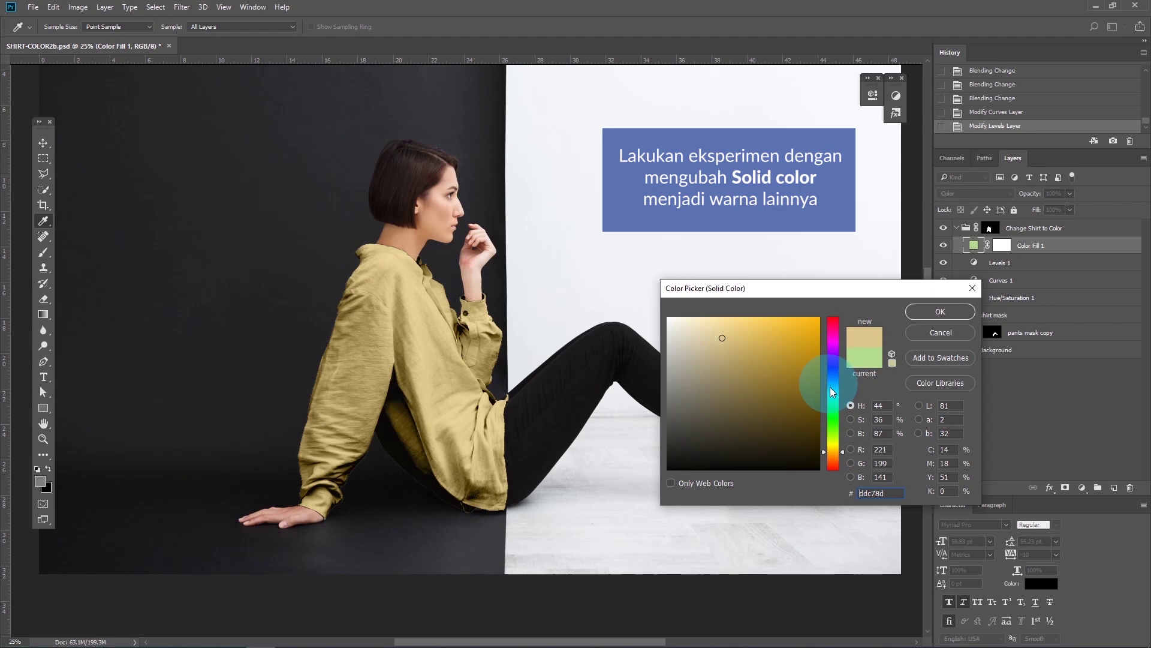
click(837, 329)
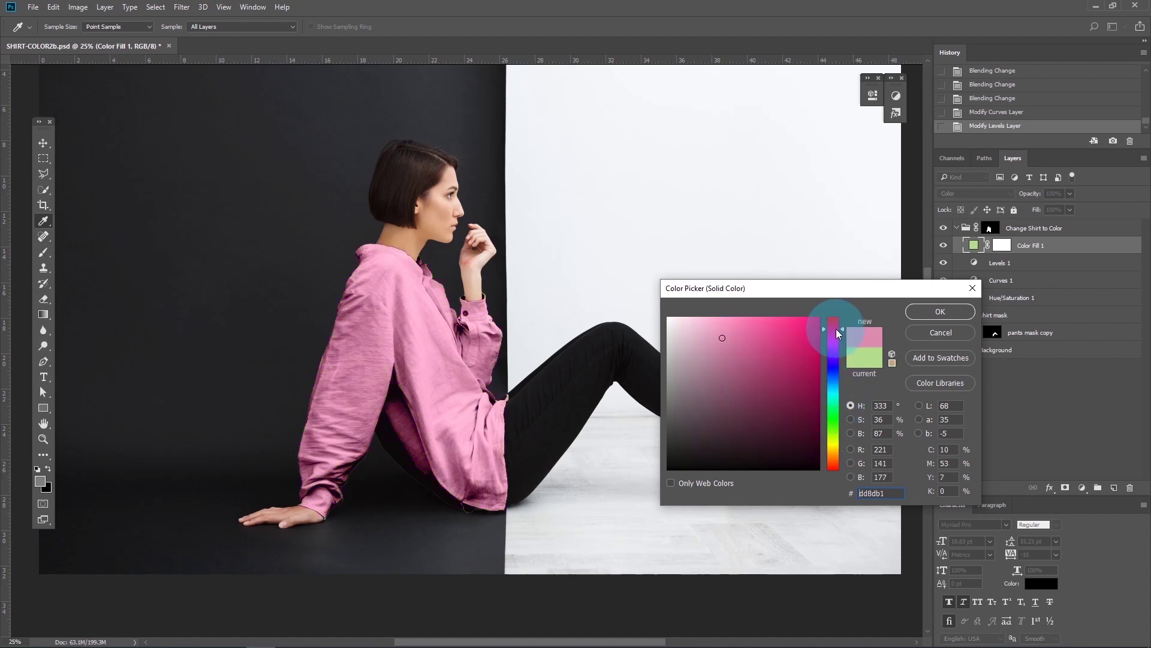
click(831, 343)
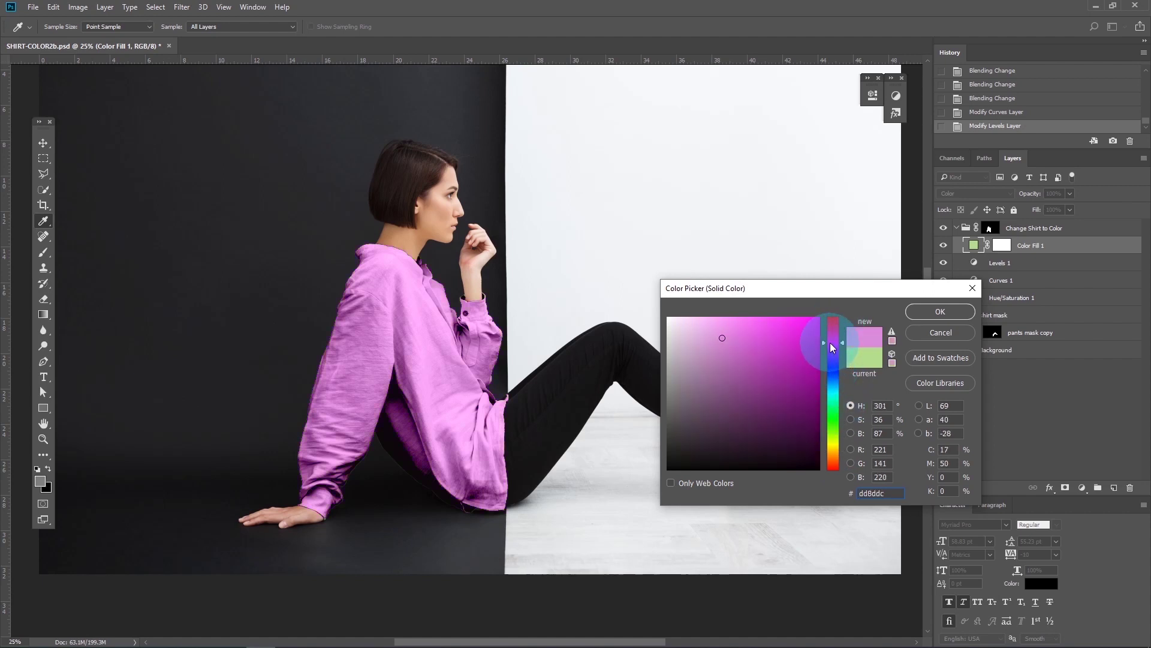
click(832, 386)
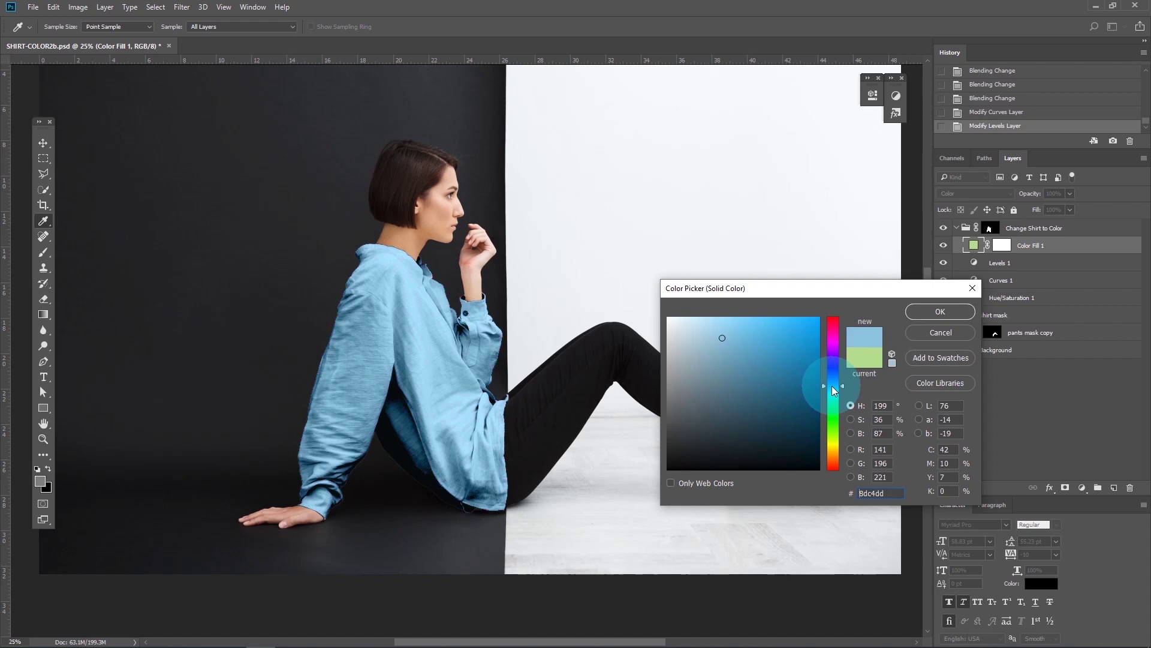
click(933, 310)
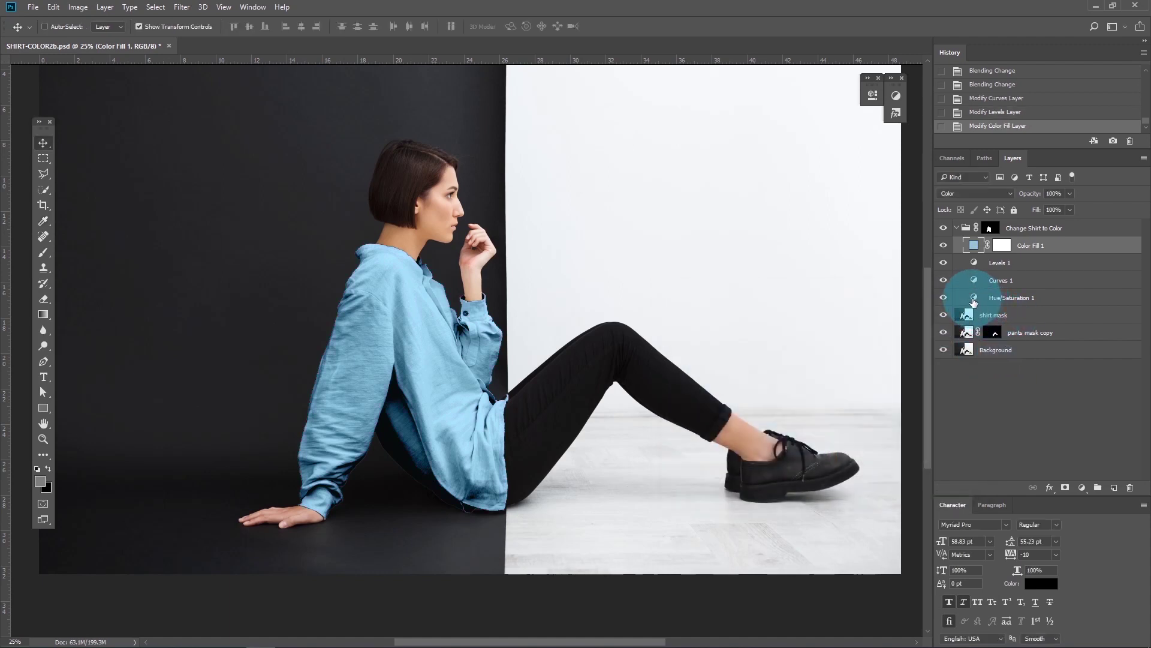
Add a Hue/Saturation adjustment layer above the Color Fill layer and set its Hue to +139 for a pink shirt
click(1087, 489)
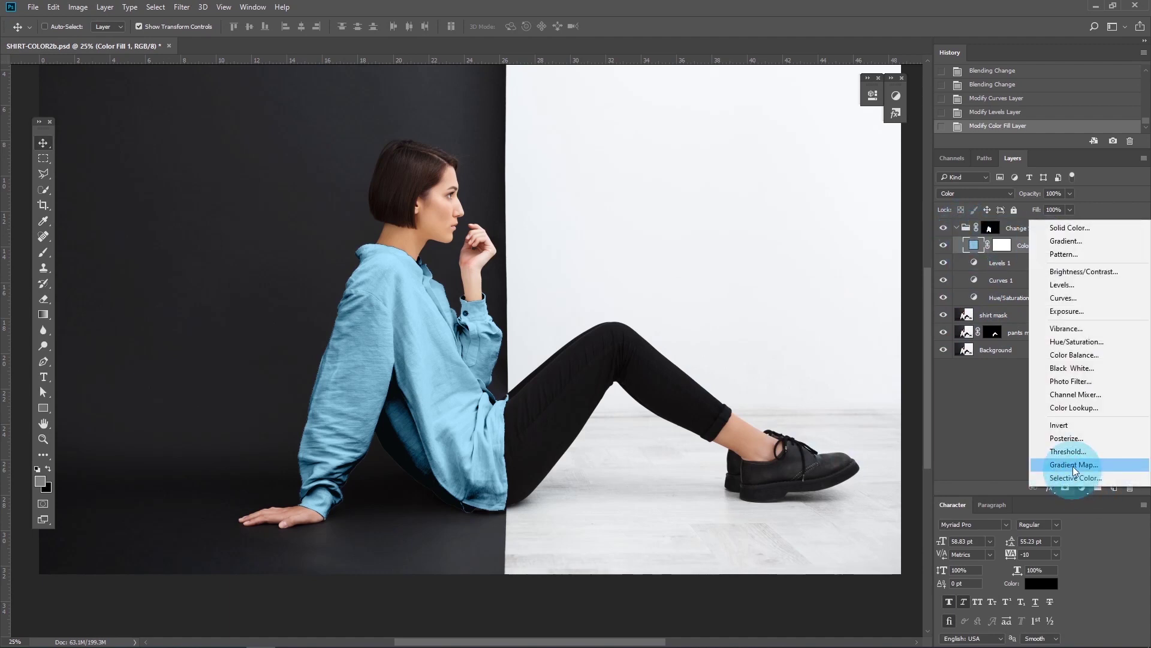
click(1083, 340)
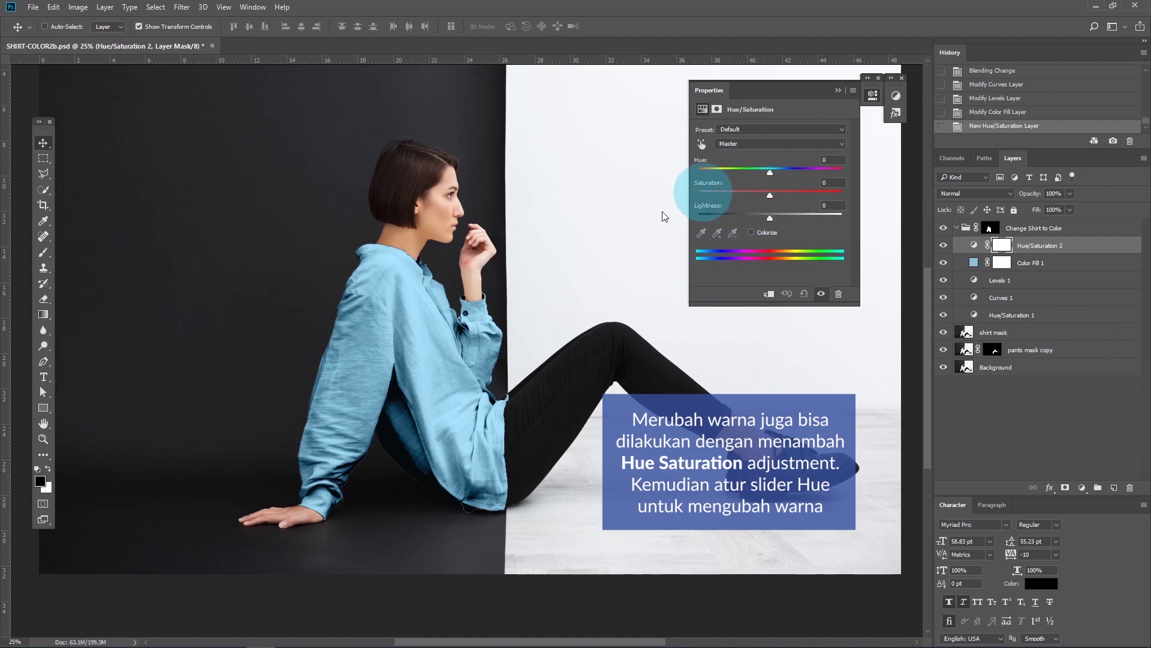
drag(765, 173, 830, 181)
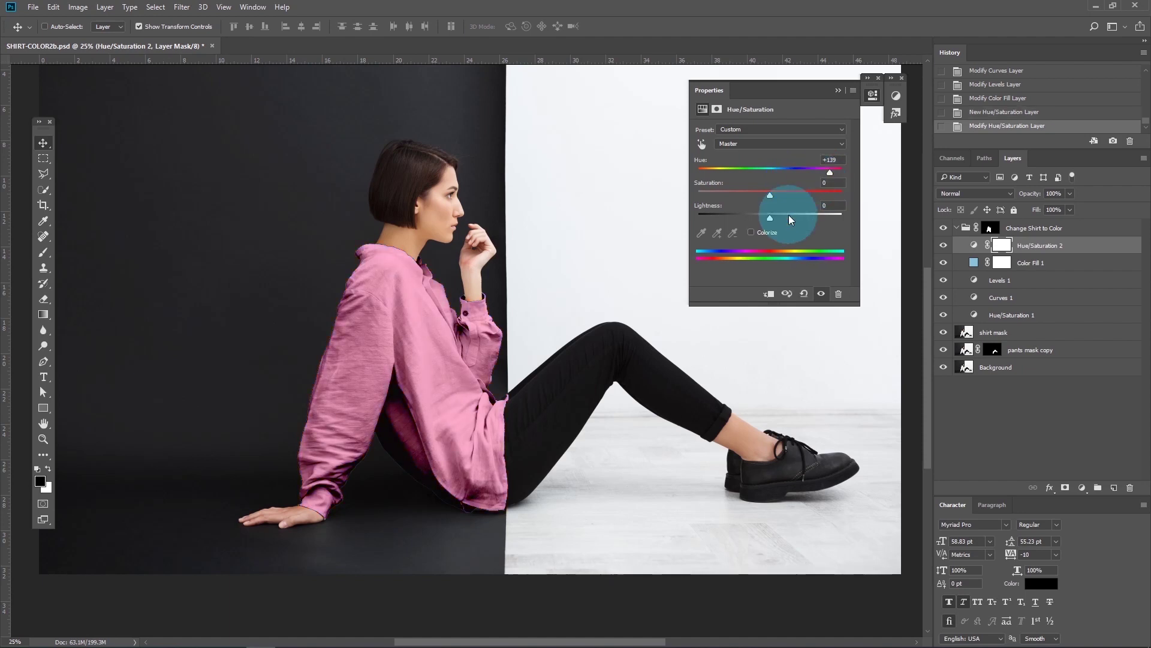
click(837, 88)
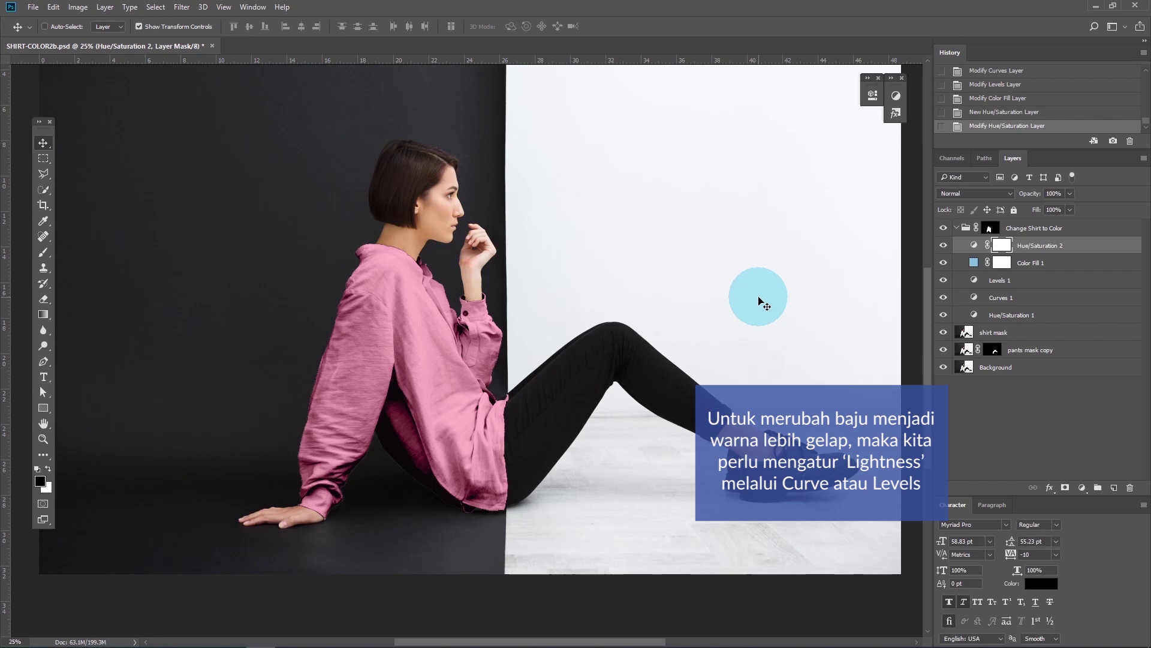
Duplicate the Change Shirt to Color group as "Change Shirt to Color (dark)" and hide the original group
click(957, 229)
right_click(1028, 225)
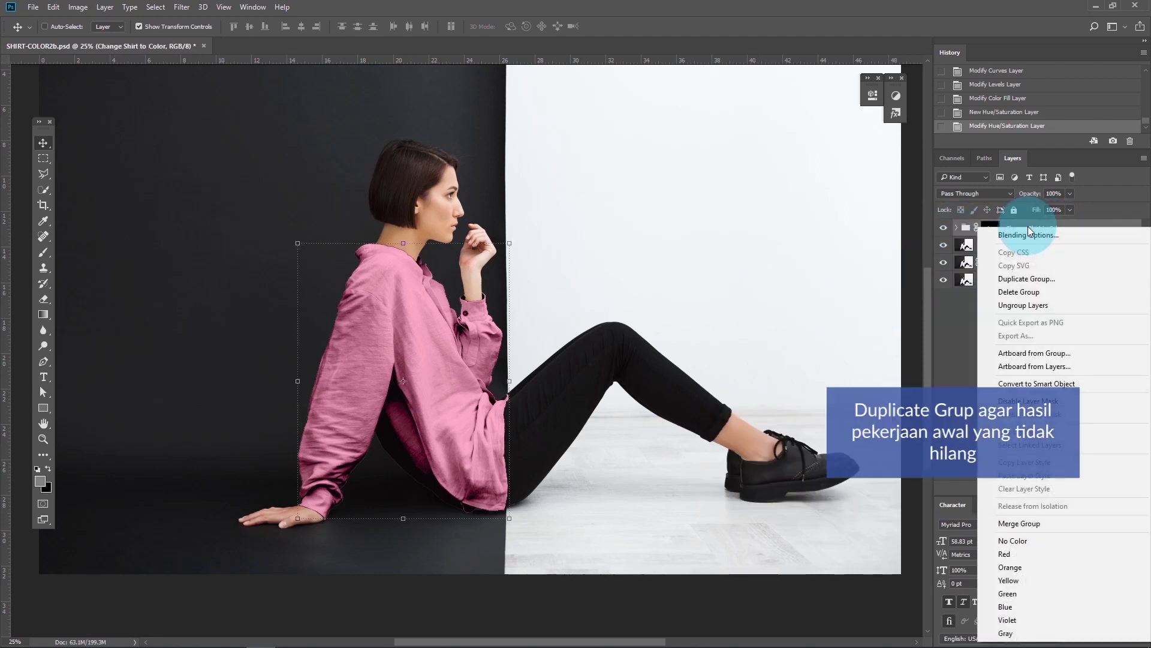
click(1037, 279)
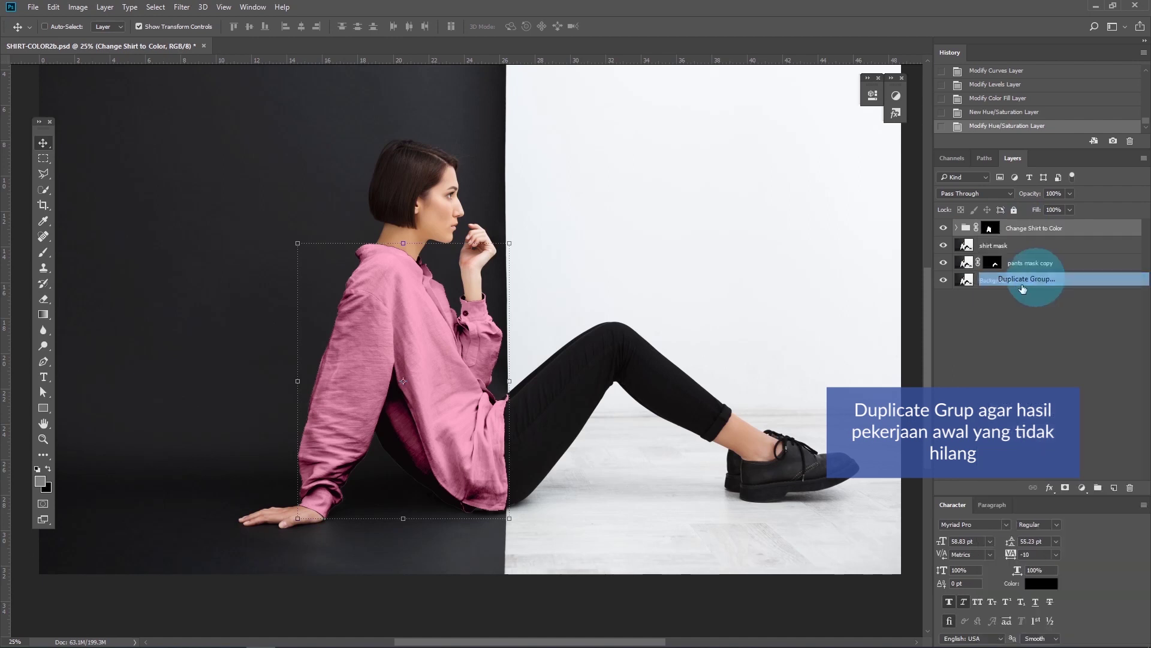
click(610, 296)
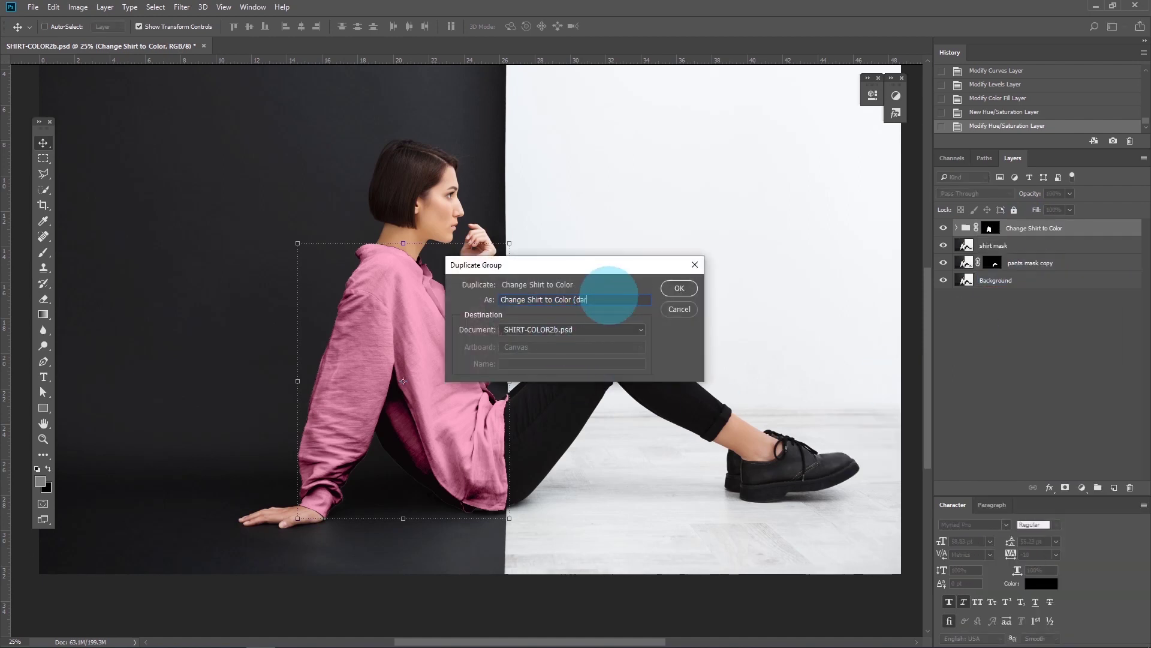
text((dark))
key(Return)
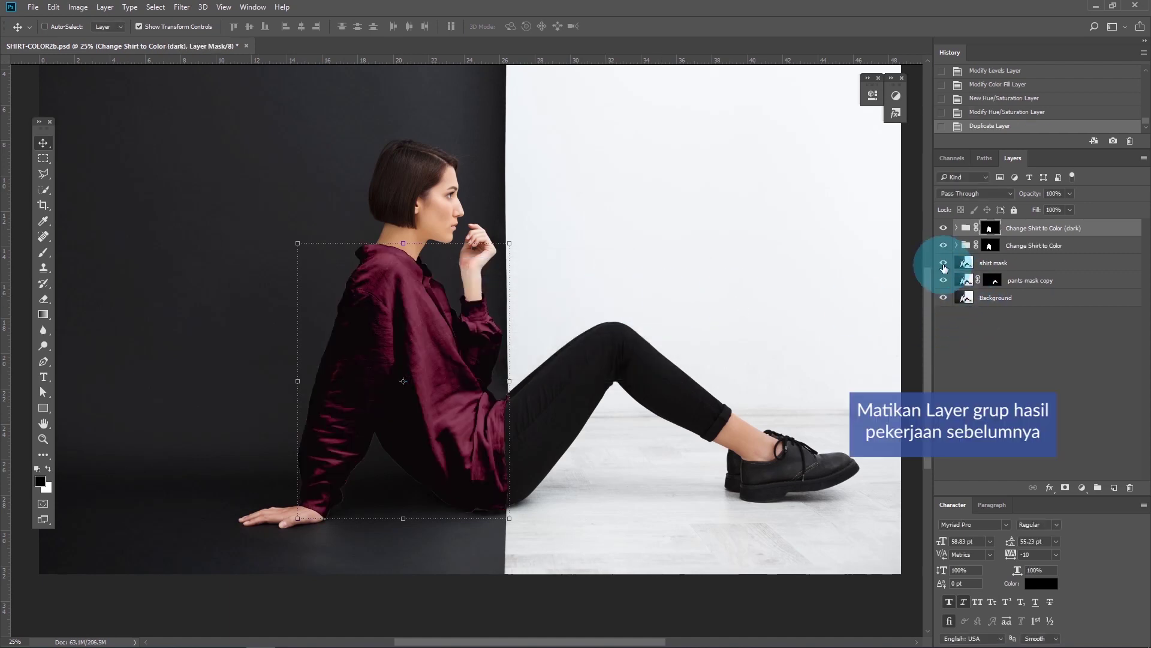
click(944, 246)
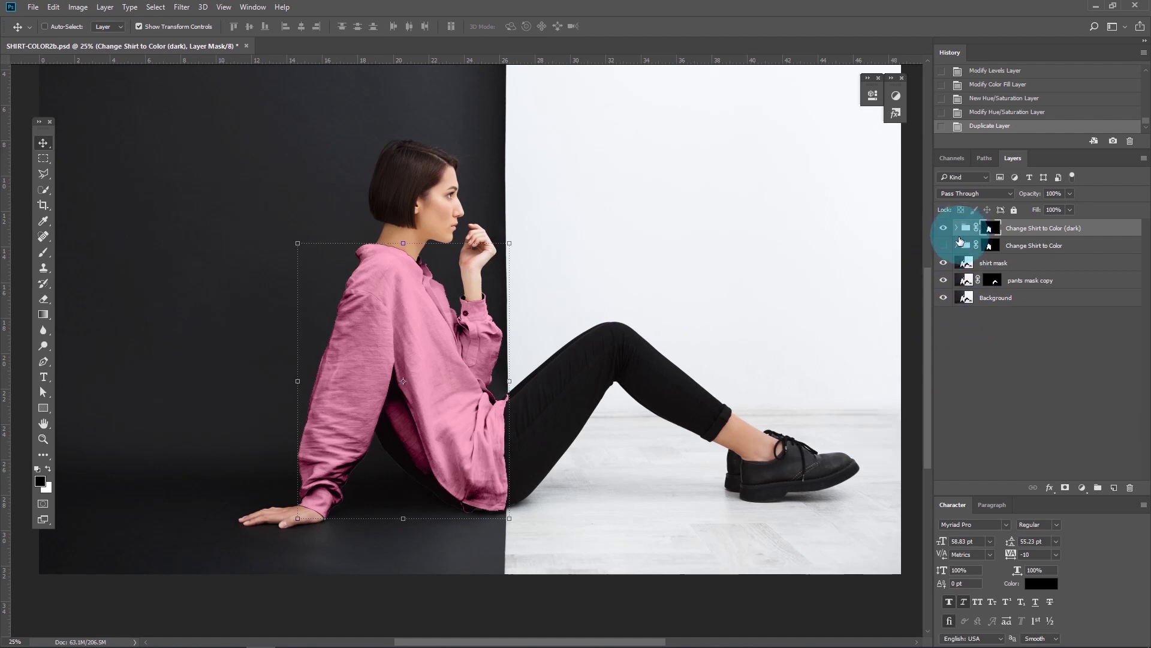
In the dark group's Curves layer, shift the black point and the upper curve point toward the highlights to darken the shirt
click(957, 229)
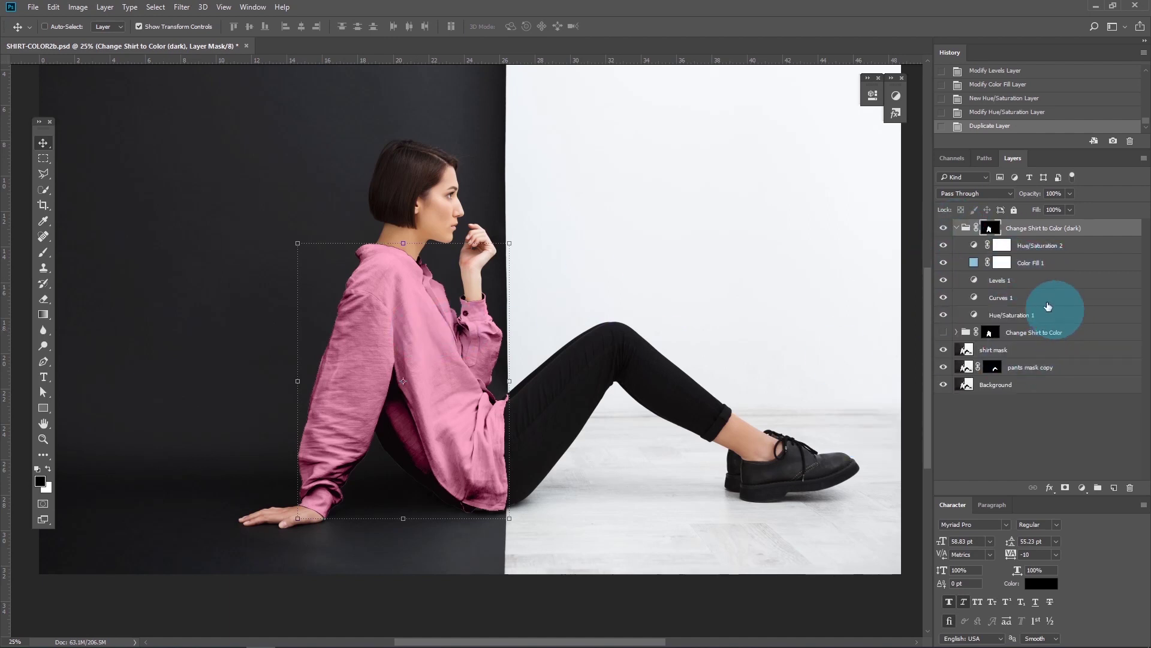
click(974, 298)
drag(760, 273, 824, 220)
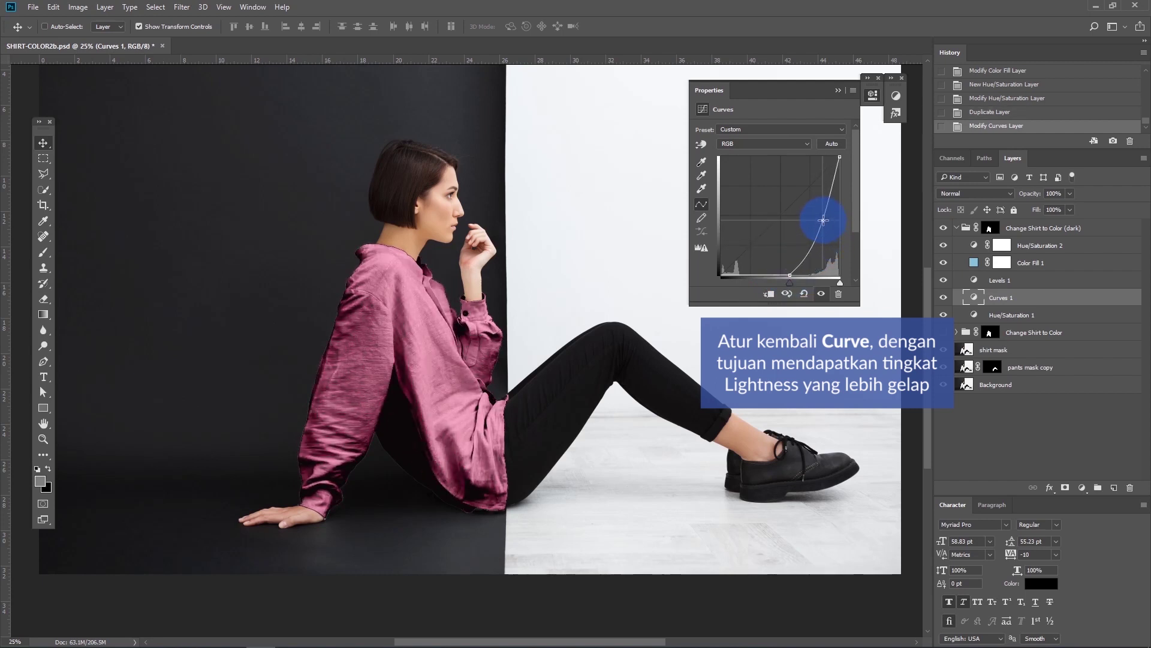
drag(790, 274, 815, 275)
drag(823, 220, 833, 236)
drag(814, 275, 805, 275)
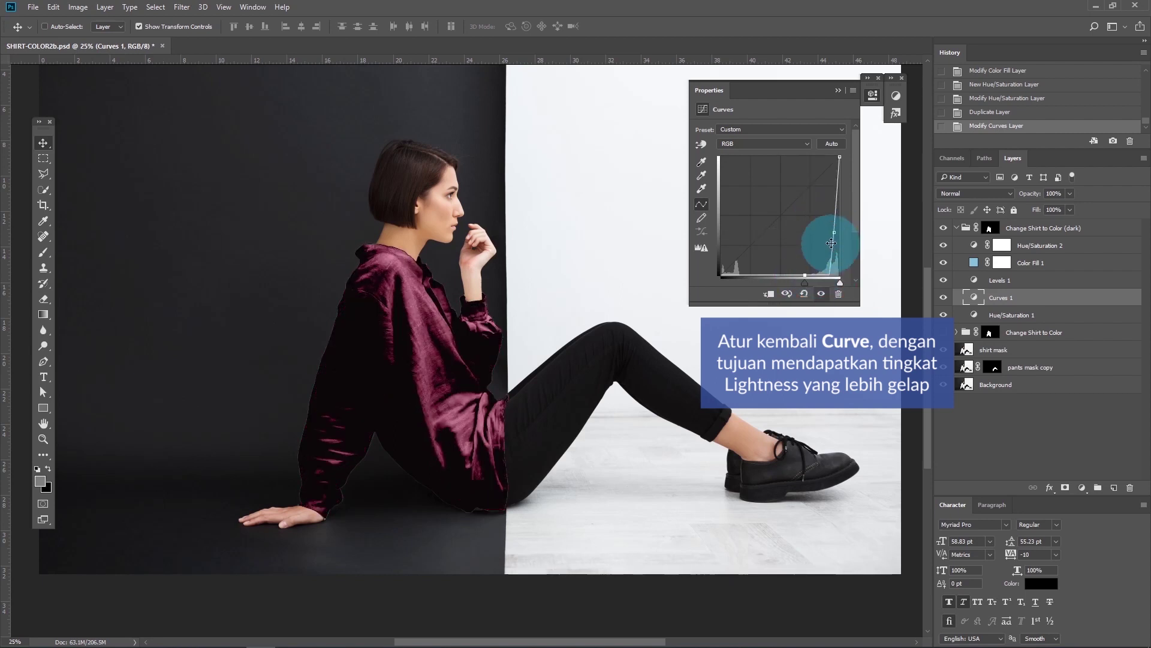
drag(834, 232, 833, 206)
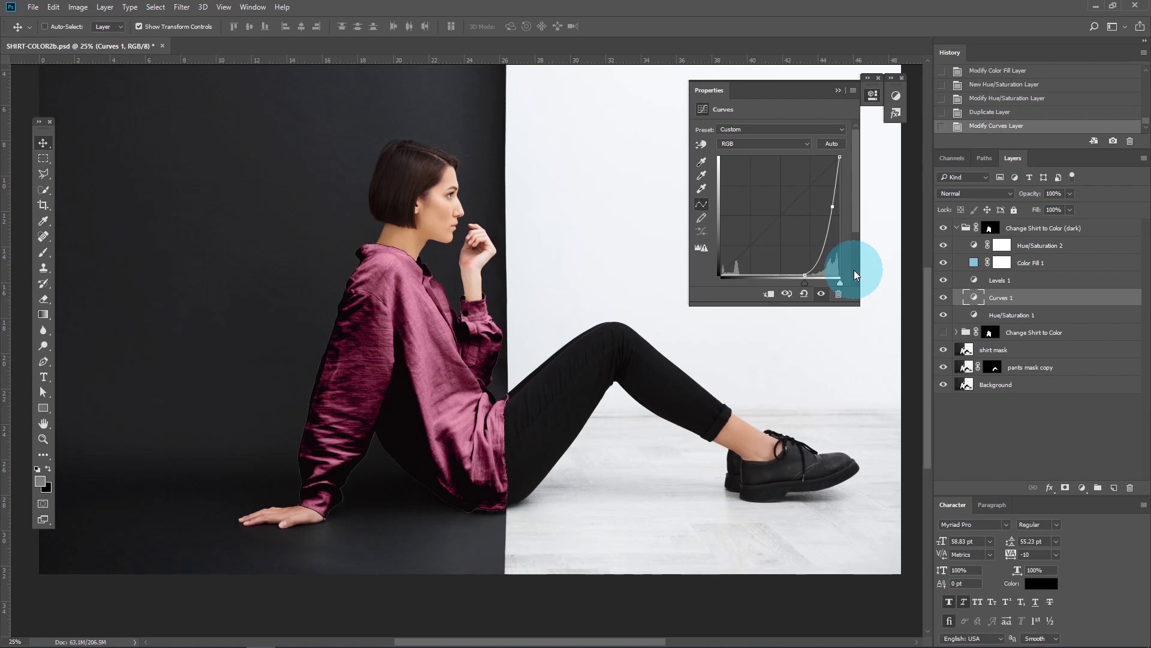
click(840, 91)
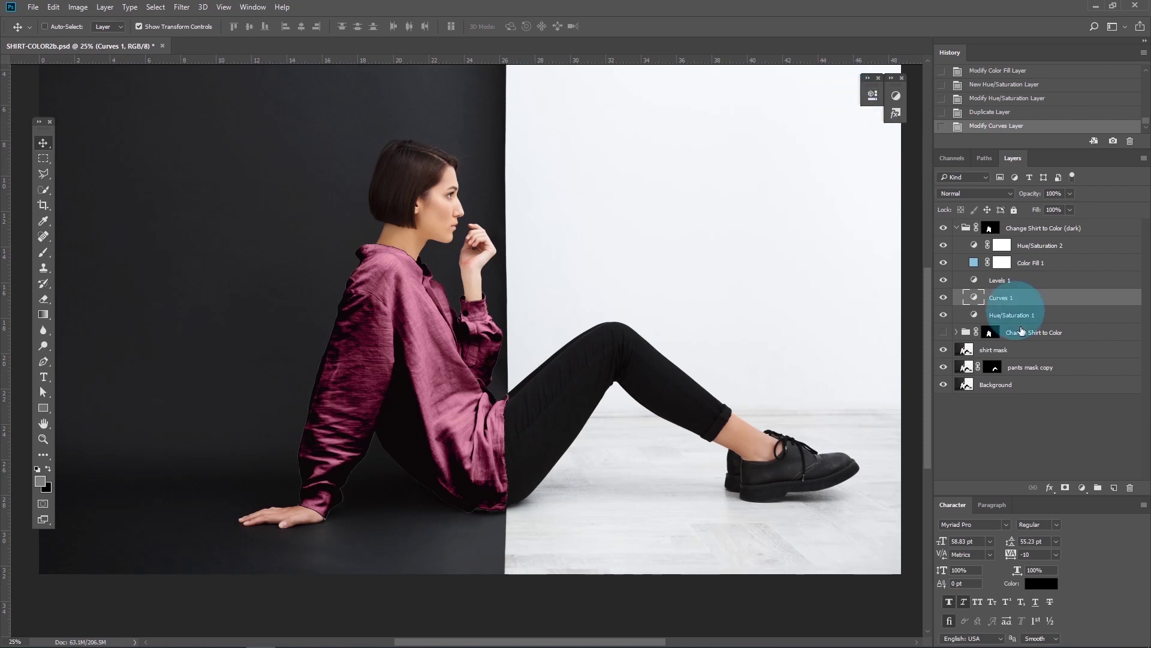
Set the dark group's Levels layer to input black 77, midtones 0.43 and output levels 6 to 185
double_click(974, 280)
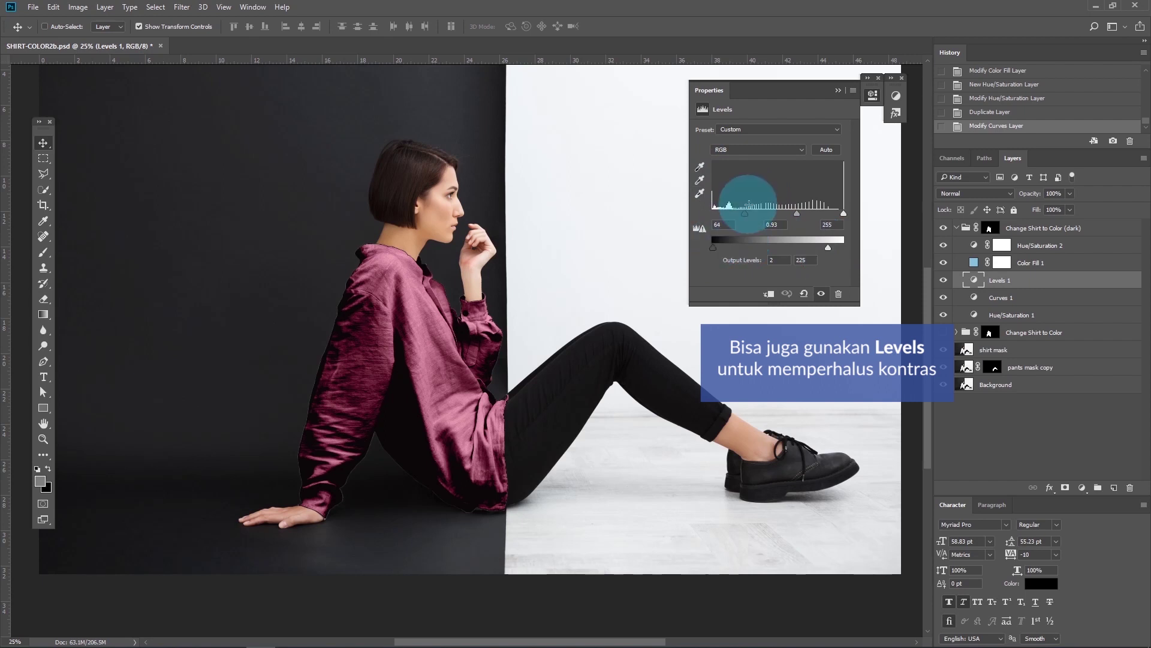
drag(746, 214, 818, 214)
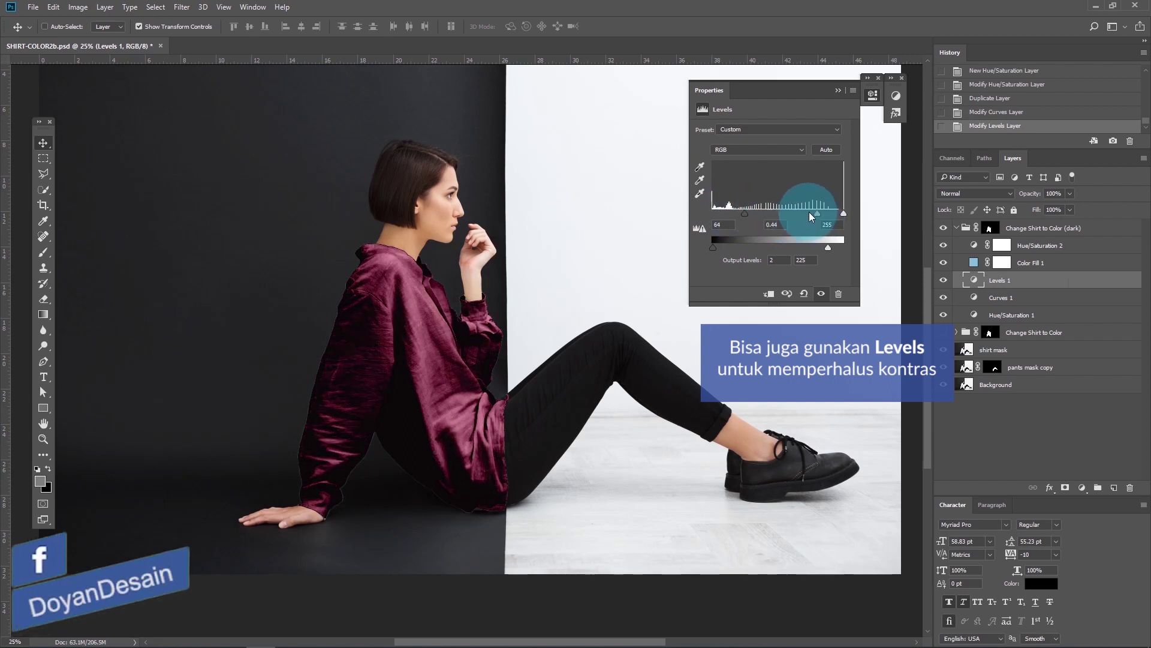
mouse_move(716, 247)
mouse_down()
mouse_move(736, 249)
mouse_move(716, 249)
mouse_up()
drag(828, 247, 811, 211)
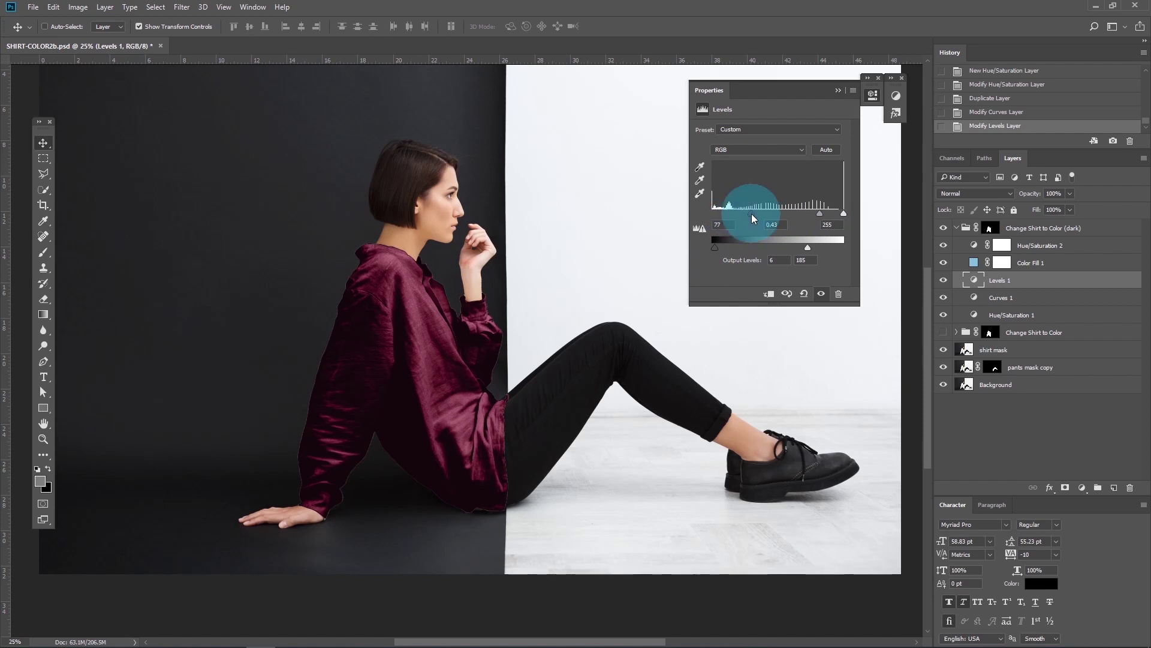
click(838, 90)
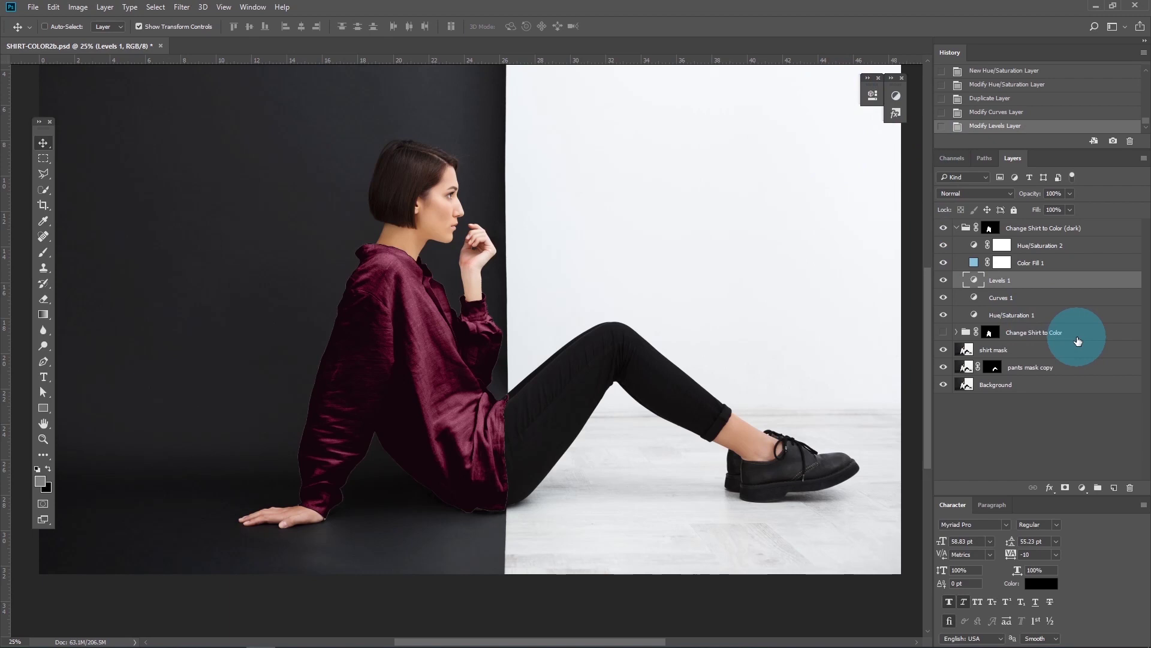
Hide the Hue/Saturation 2 layer in the dark group and change its Color Fill to dark red 932837
click(944, 247)
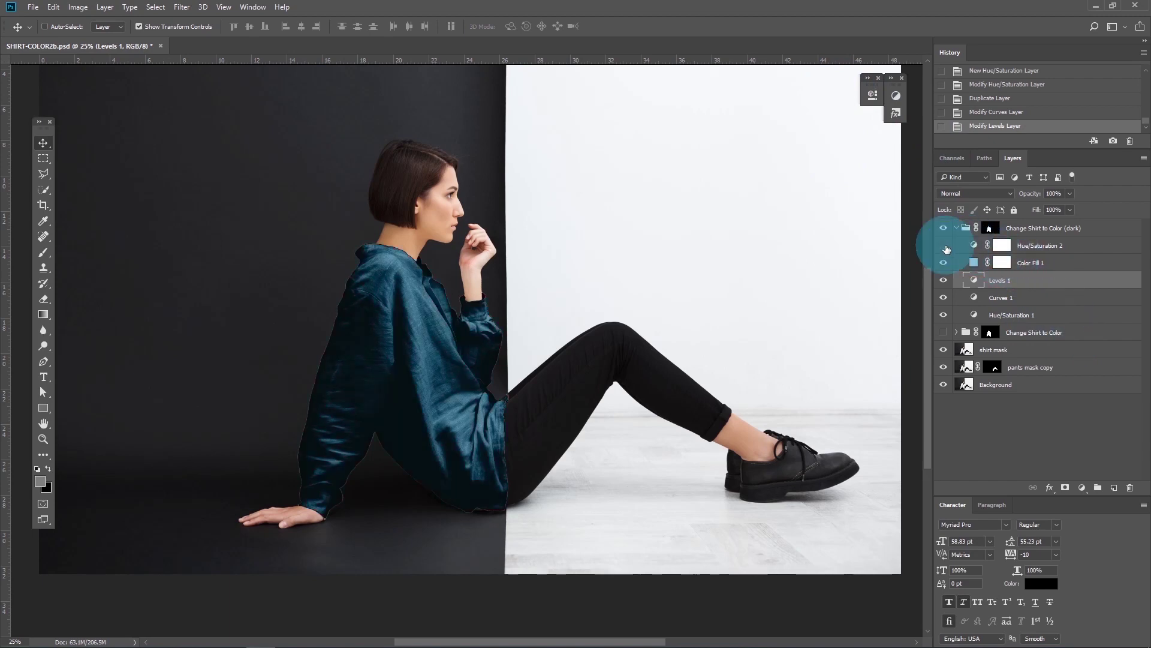
click(973, 264)
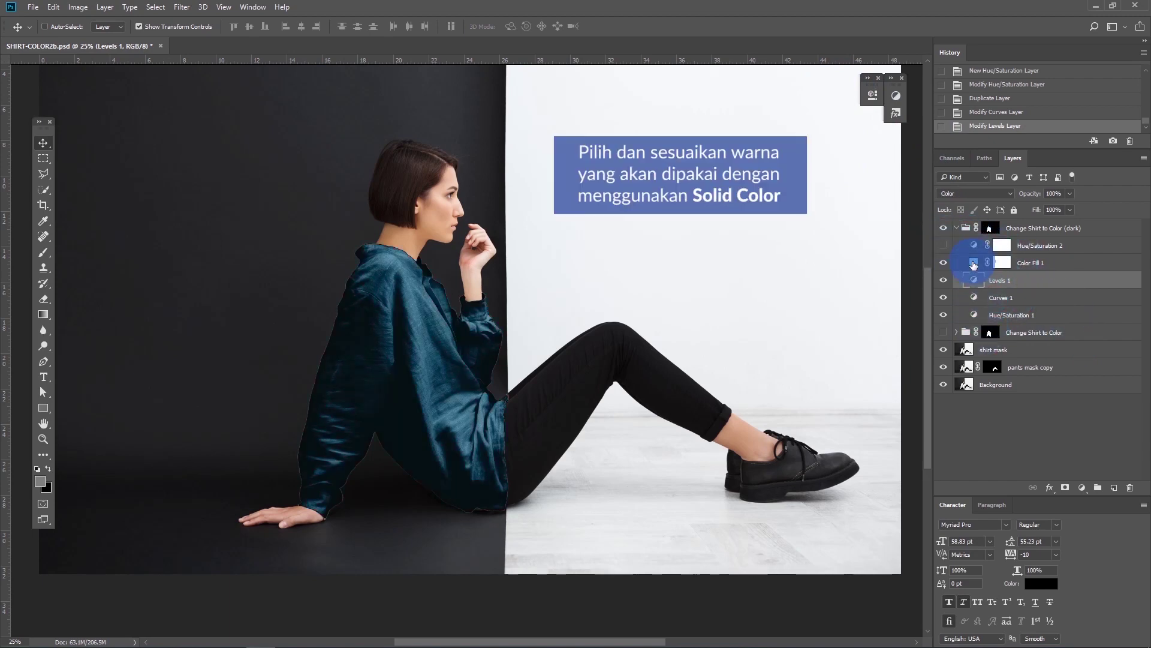
click(773, 367)
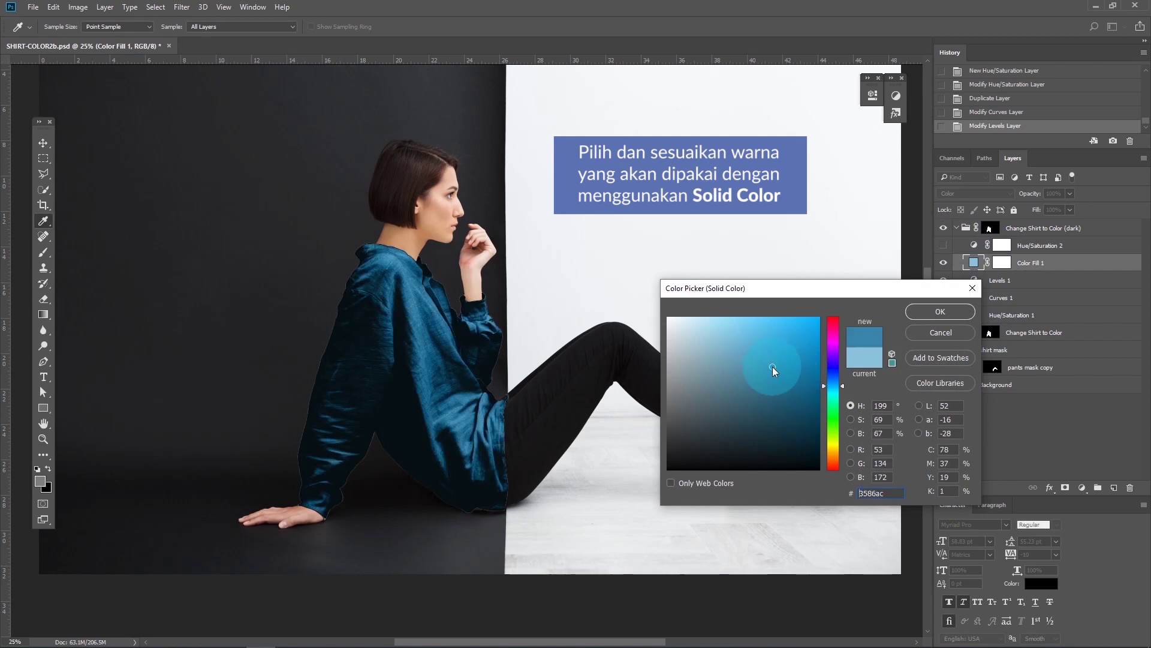
click(778, 382)
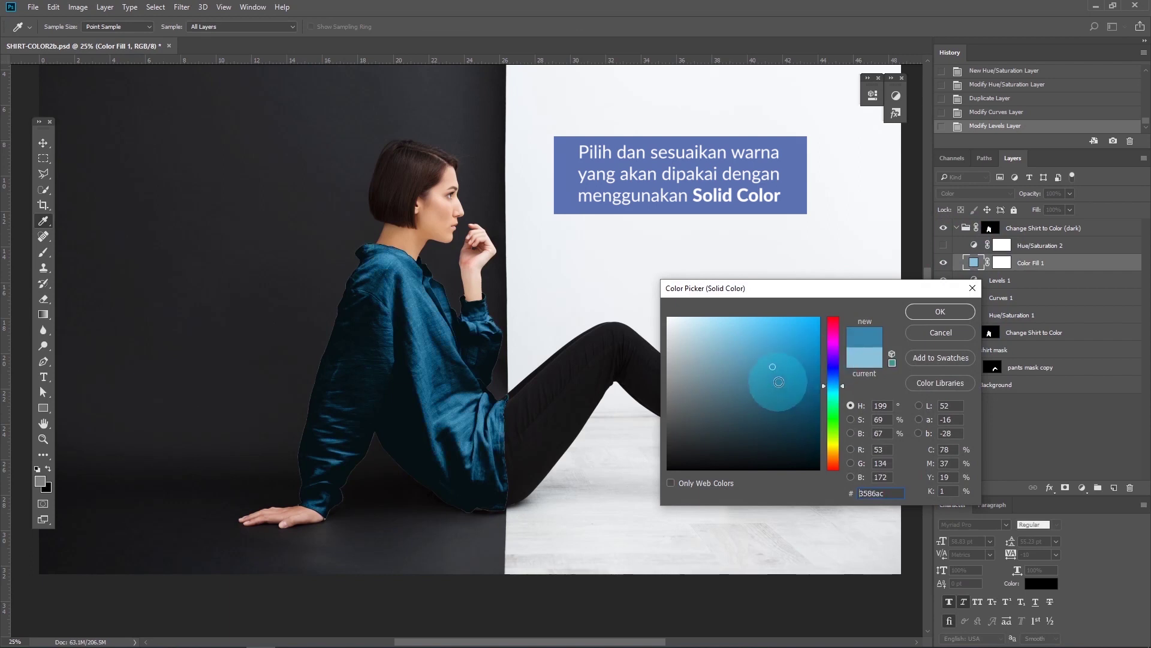
click(832, 325)
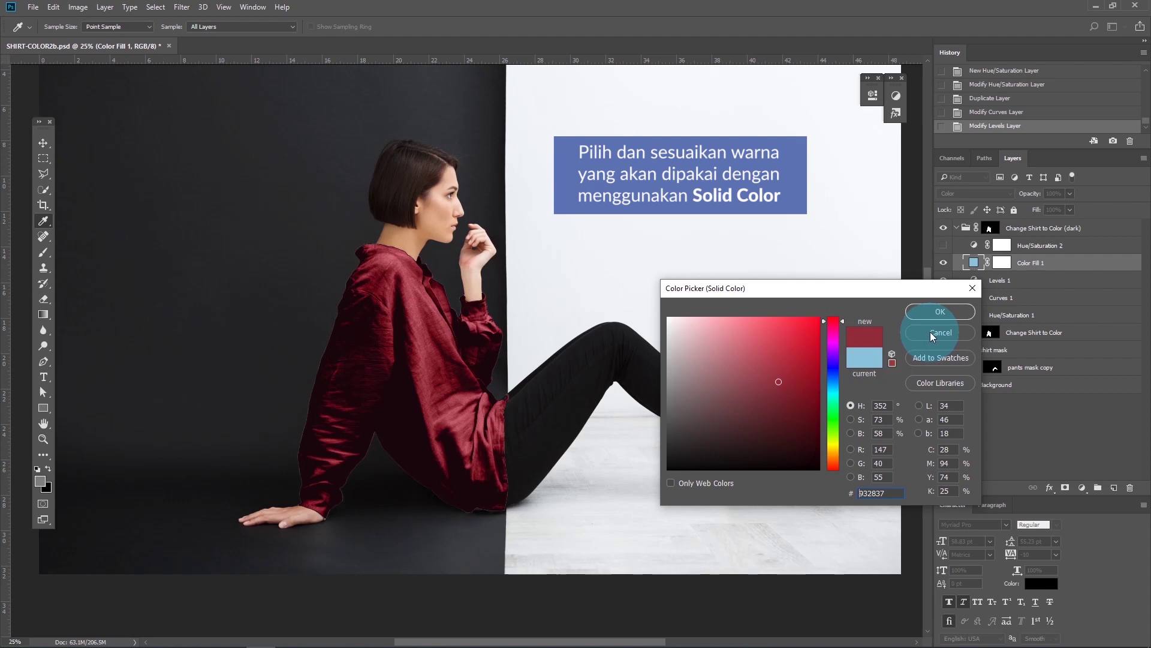
click(934, 310)
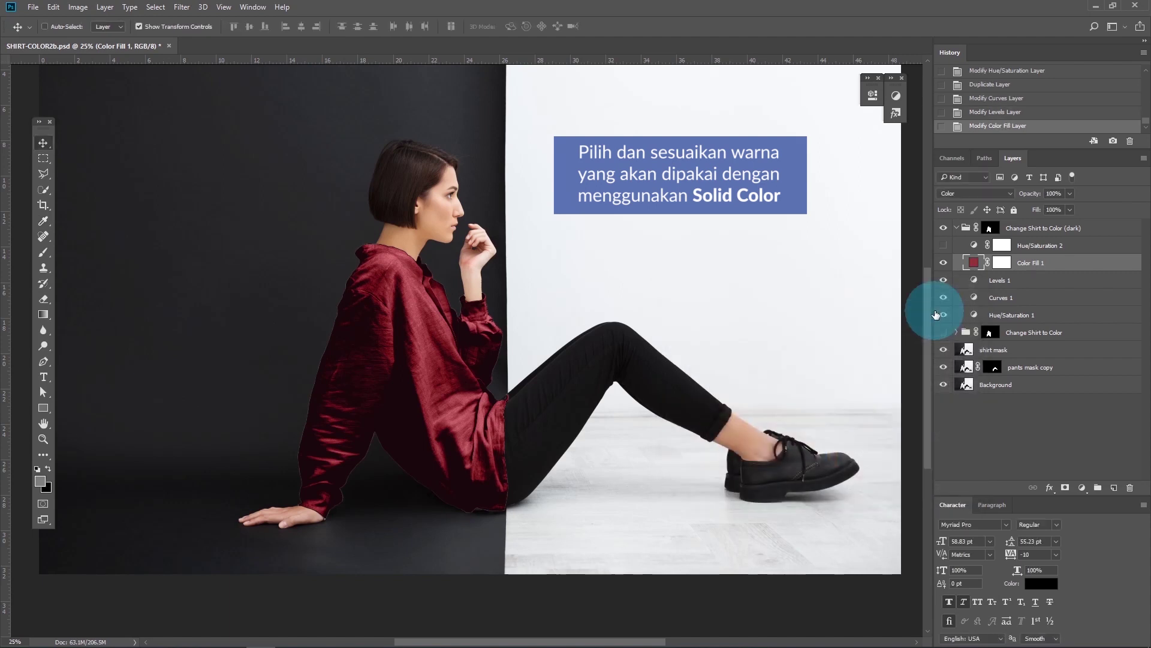
click(943, 246)
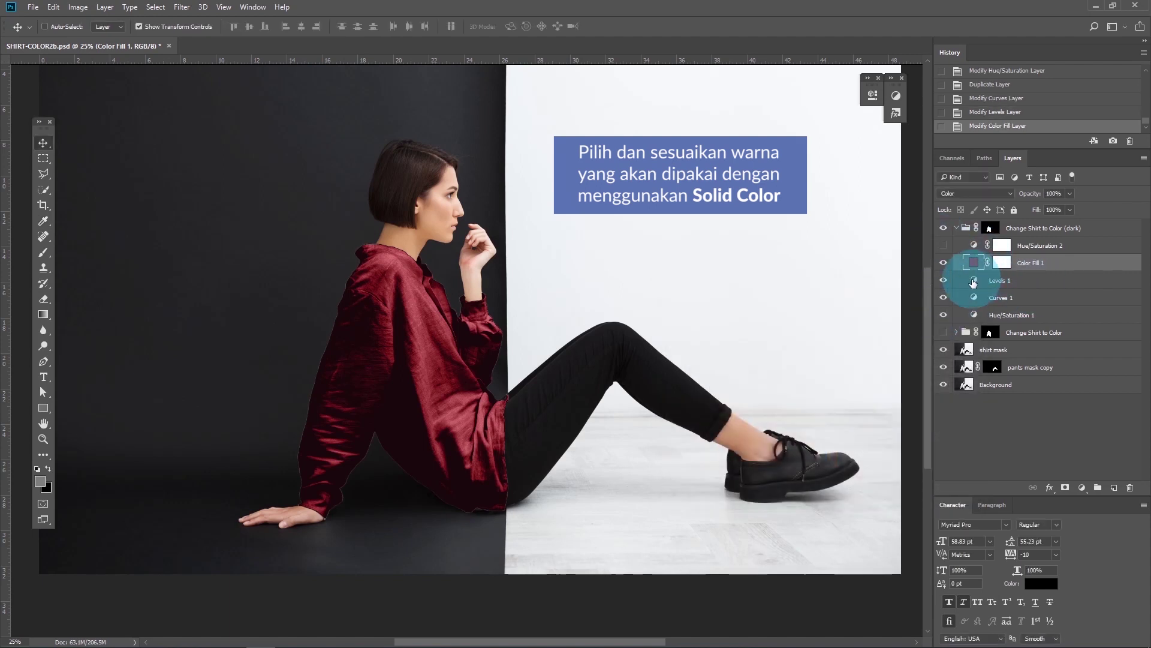
Refine the dark group's Curves layer by moving the black point slightly back toward the shadows and lowering the upper curve point
double_click(976, 298)
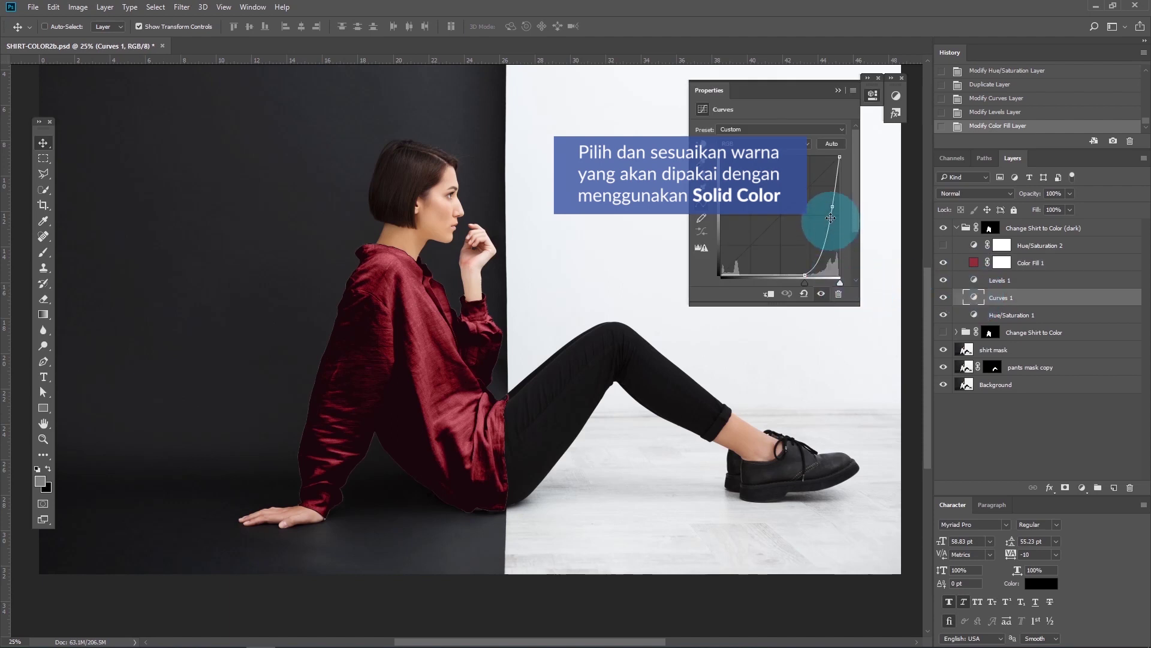
drag(805, 275, 786, 276)
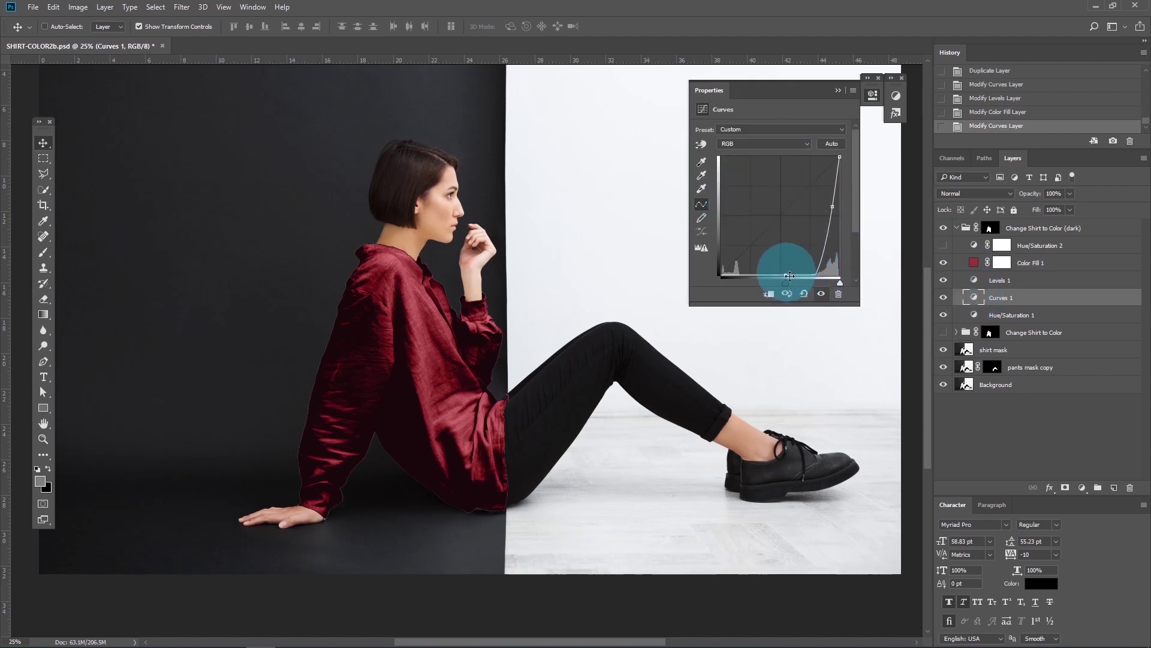
drag(831, 206, 819, 248)
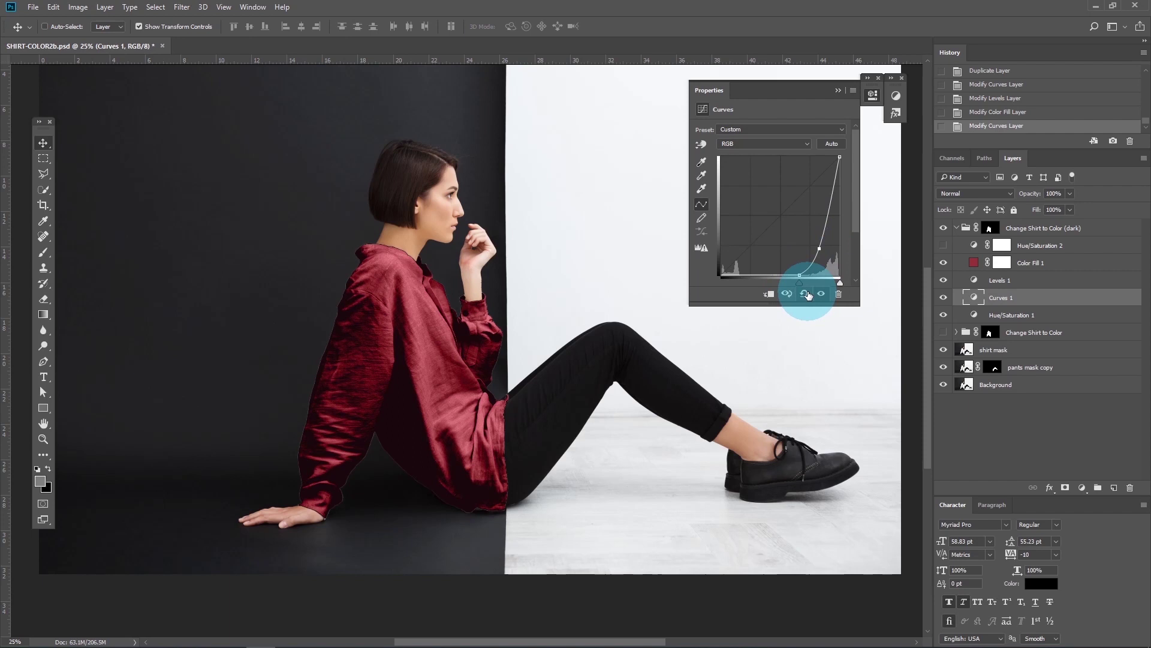
click(839, 91)
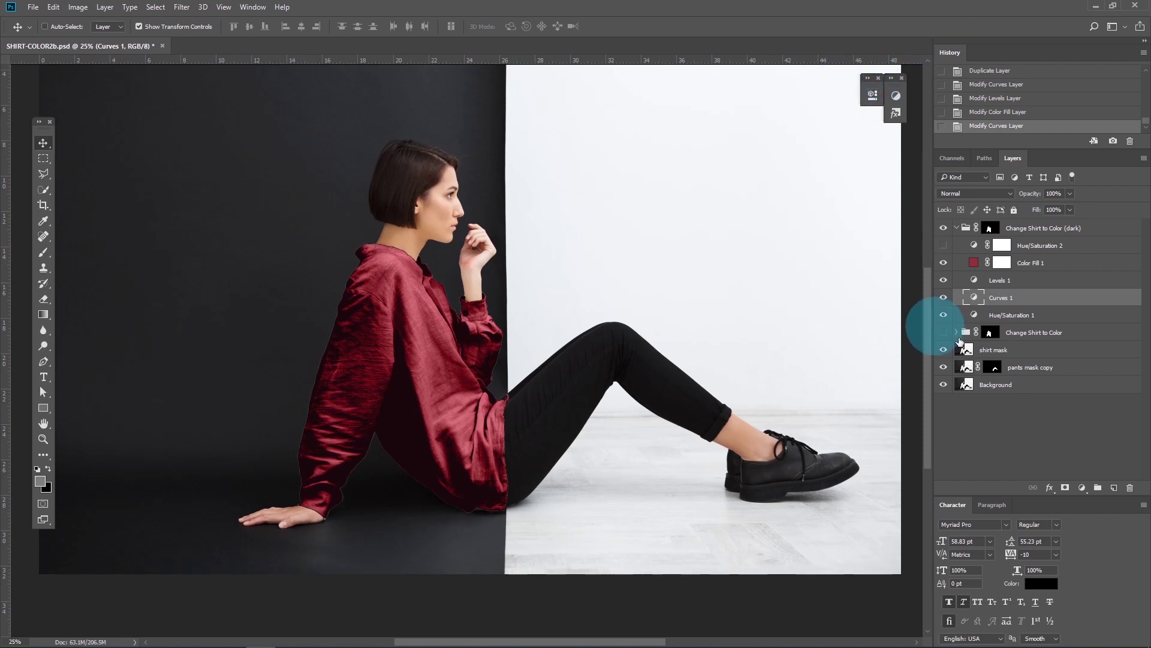
Show the dark group's Hue/Saturation 2 layer and set Hue to -67 and Saturation to -27 for a purple shirt
click(942, 246)
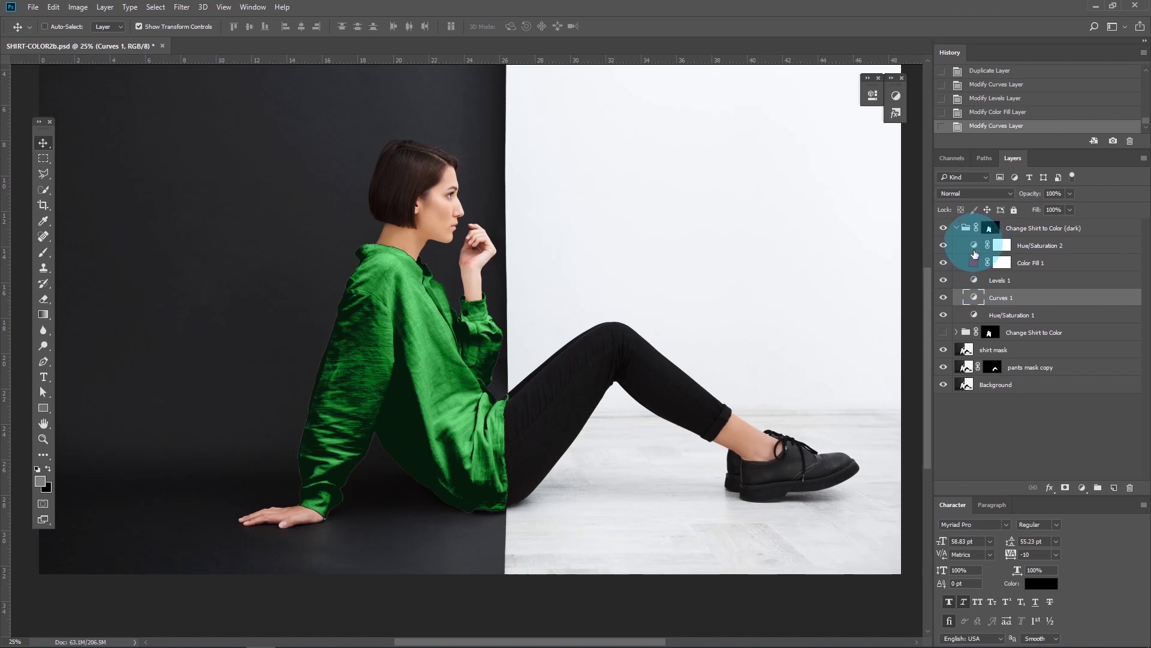
double_click(975, 245)
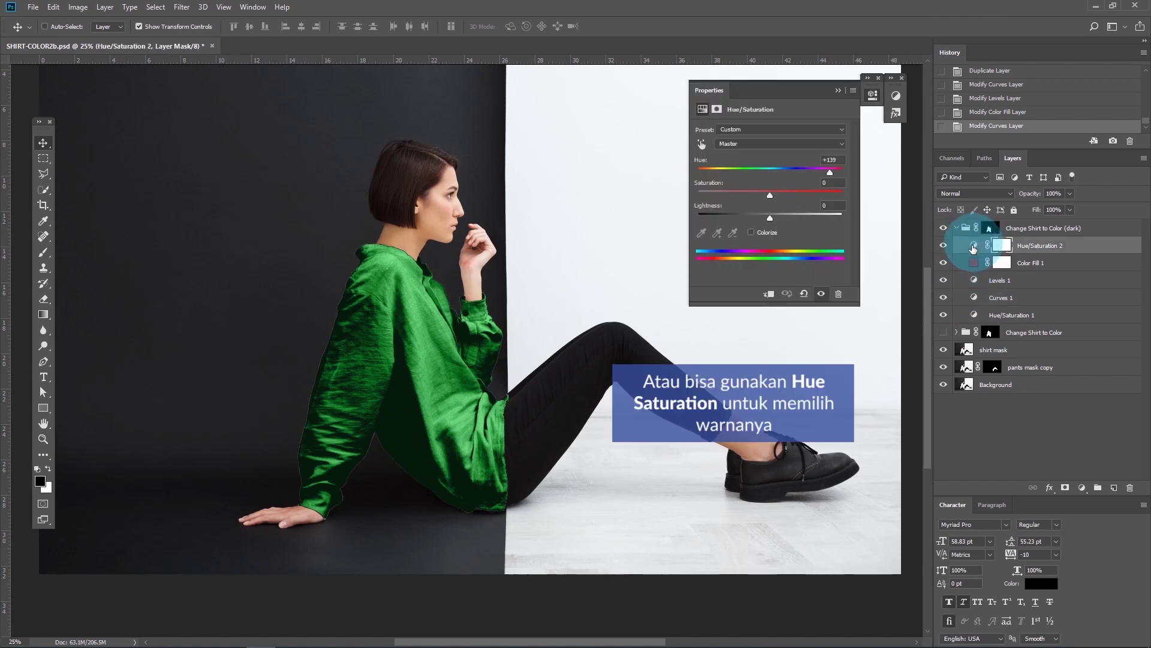
drag(830, 172, 731, 174)
mouse_move(770, 195)
mouse_down()
mouse_move(733, 191)
mouse_move(751, 194)
mouse_up()
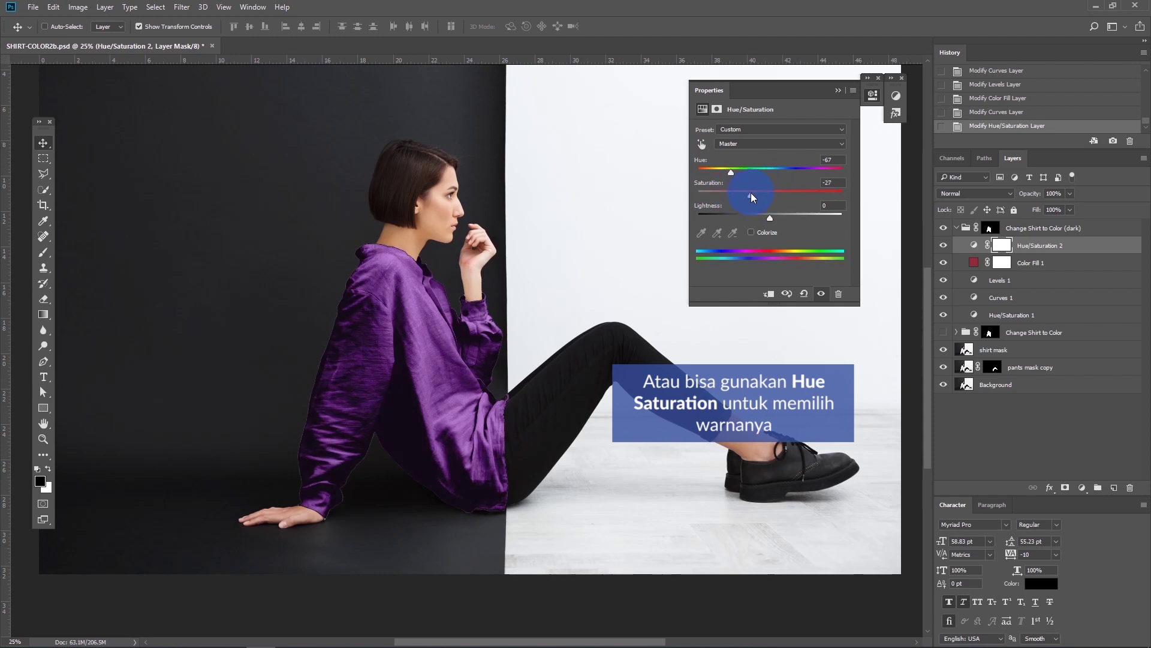
click(838, 91)
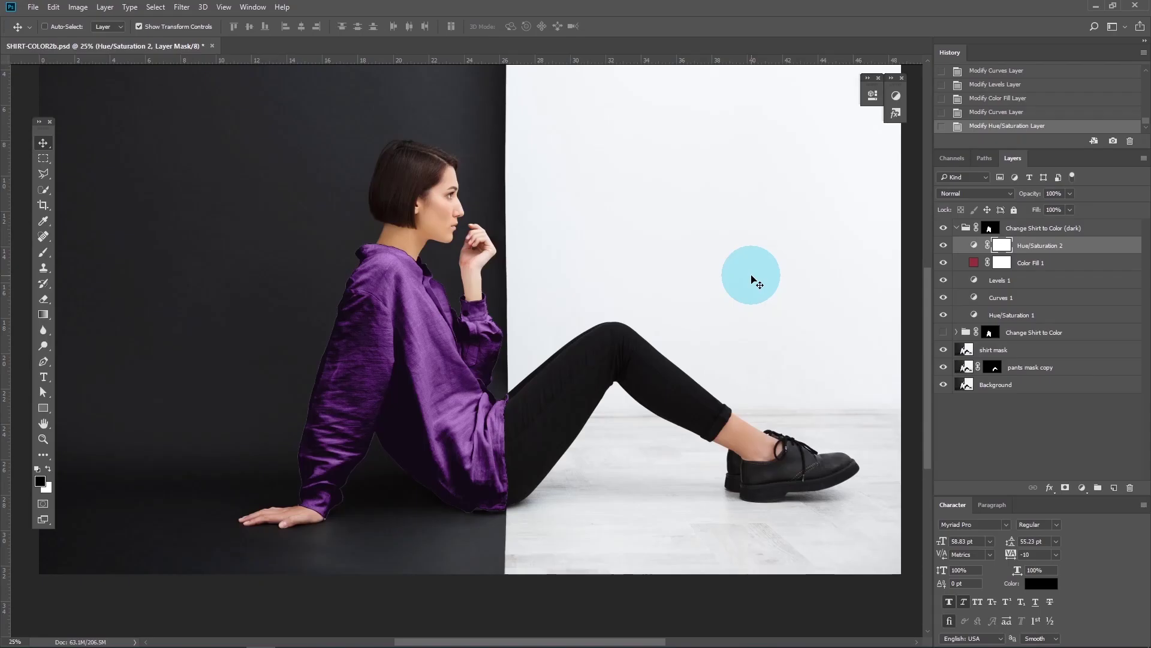
Collapse the Change Shirt to Color (dark) group and hide it
click(953, 231)
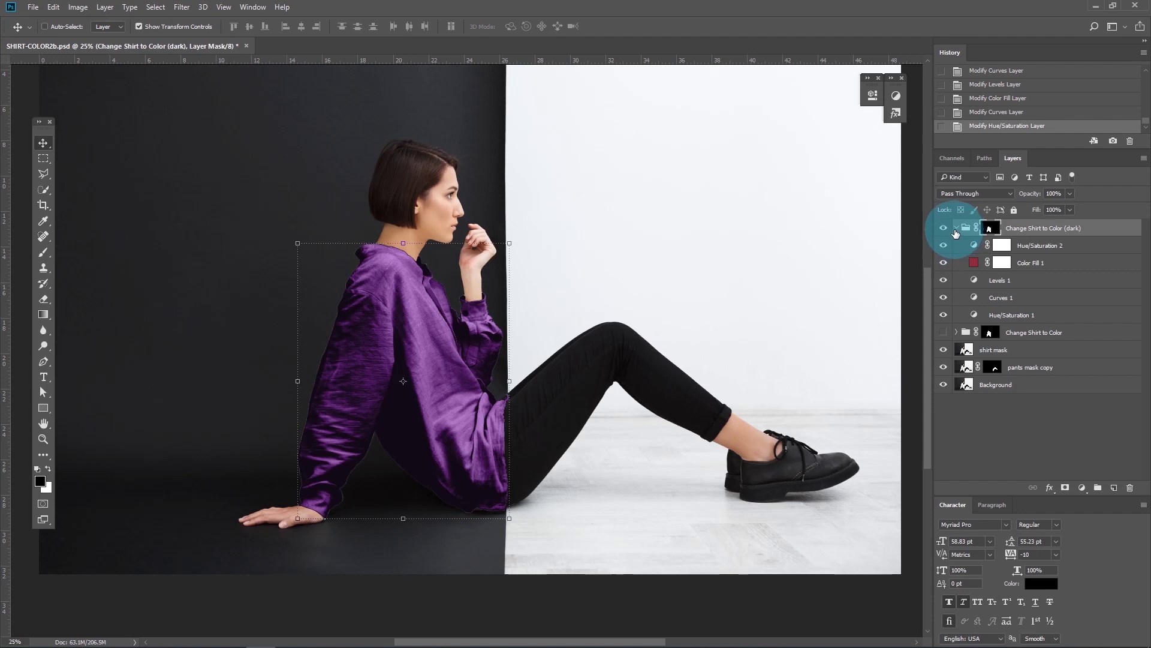
click(951, 234)
click(943, 232)
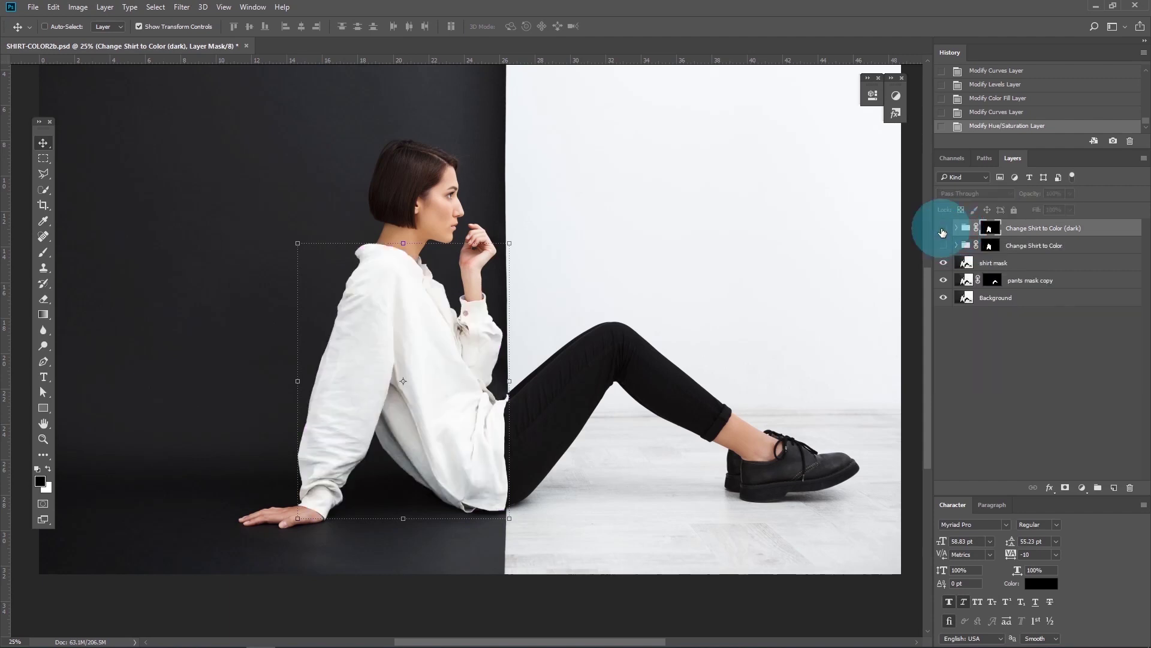
Create a group named Change pants to color above the shirt groups and move the pants mask copy layer's mask onto it
click(1004, 273)
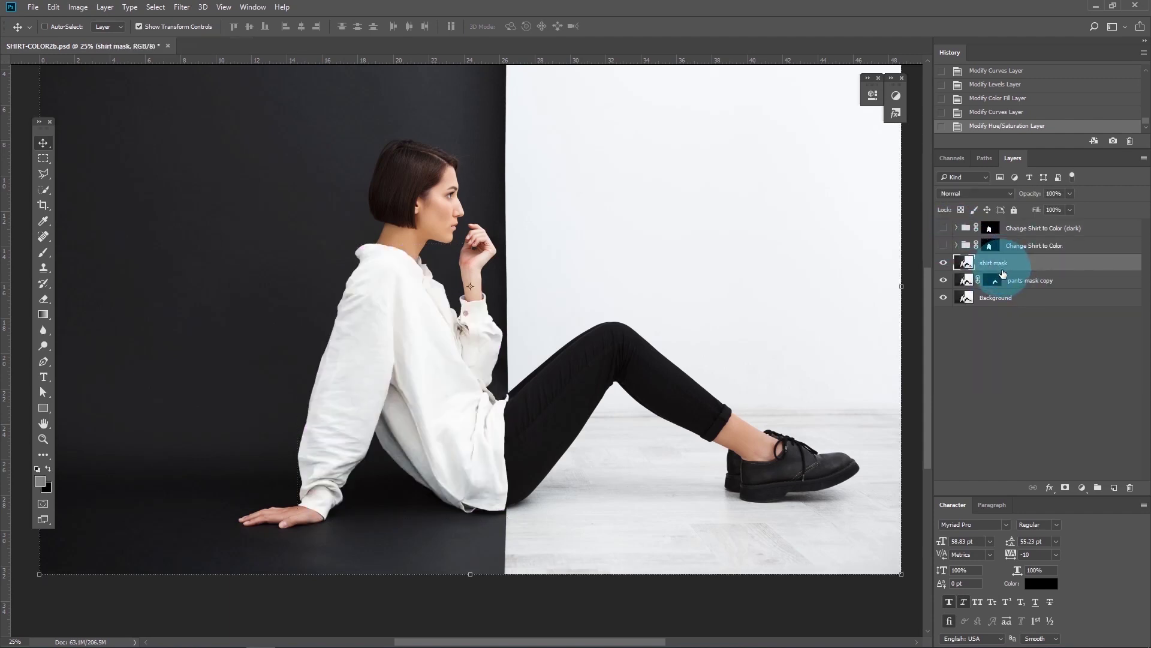
click(1015, 282)
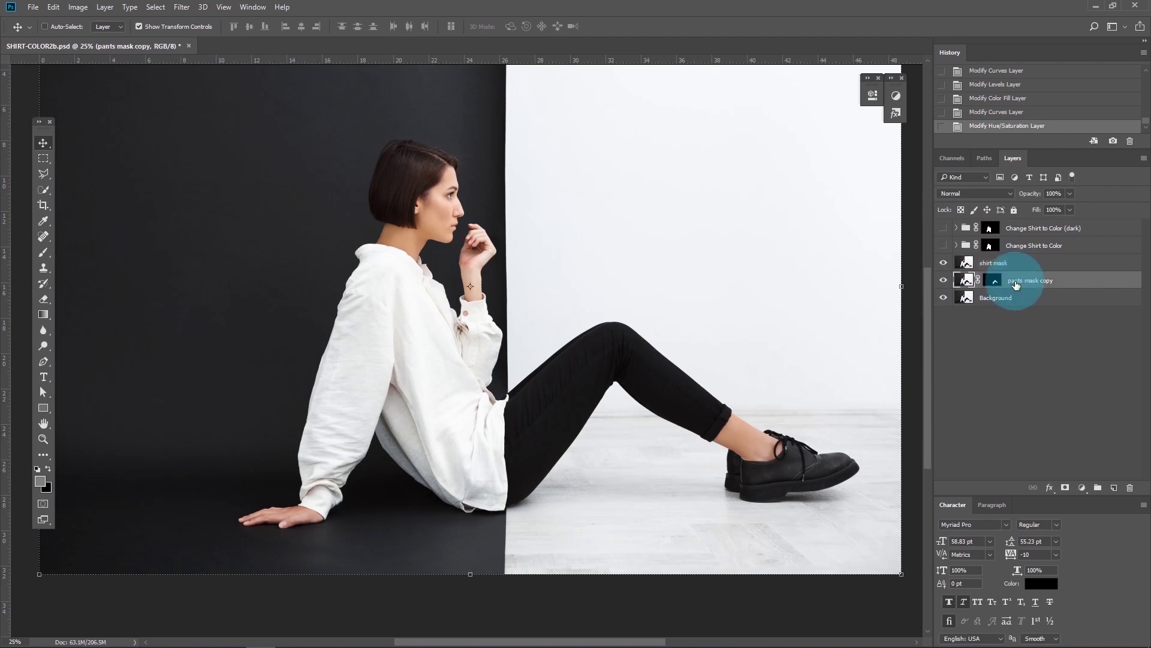
click(1032, 228)
click(105, 7)
mouse_move(120, 25)
click(267, 43)
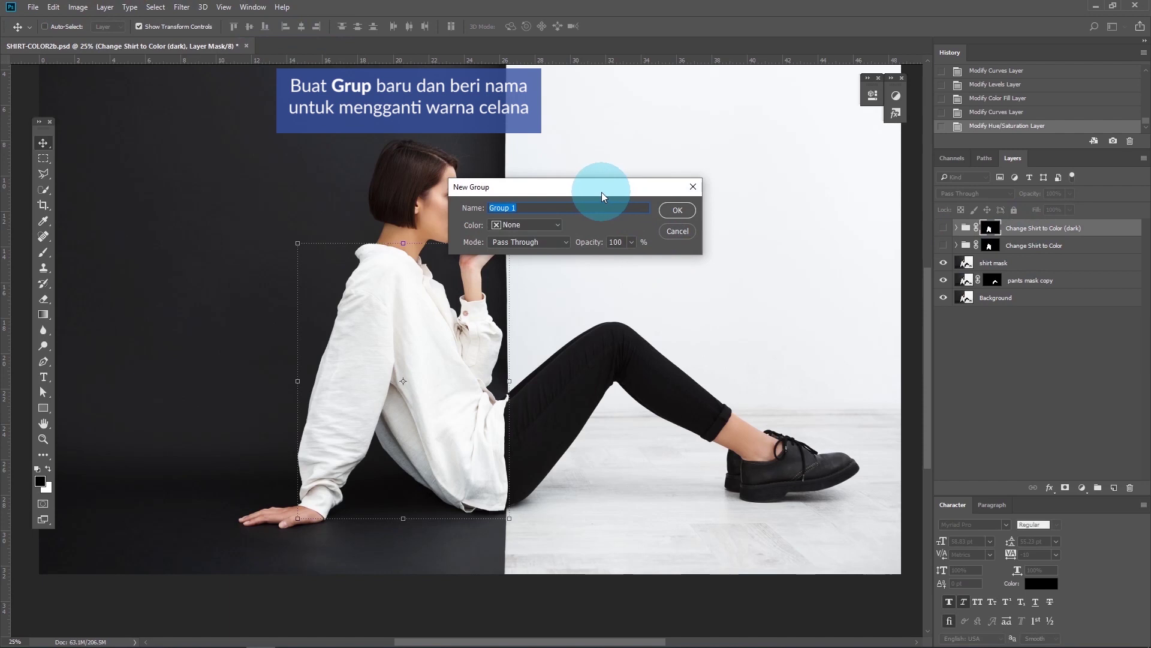
drag(602, 193, 713, 226)
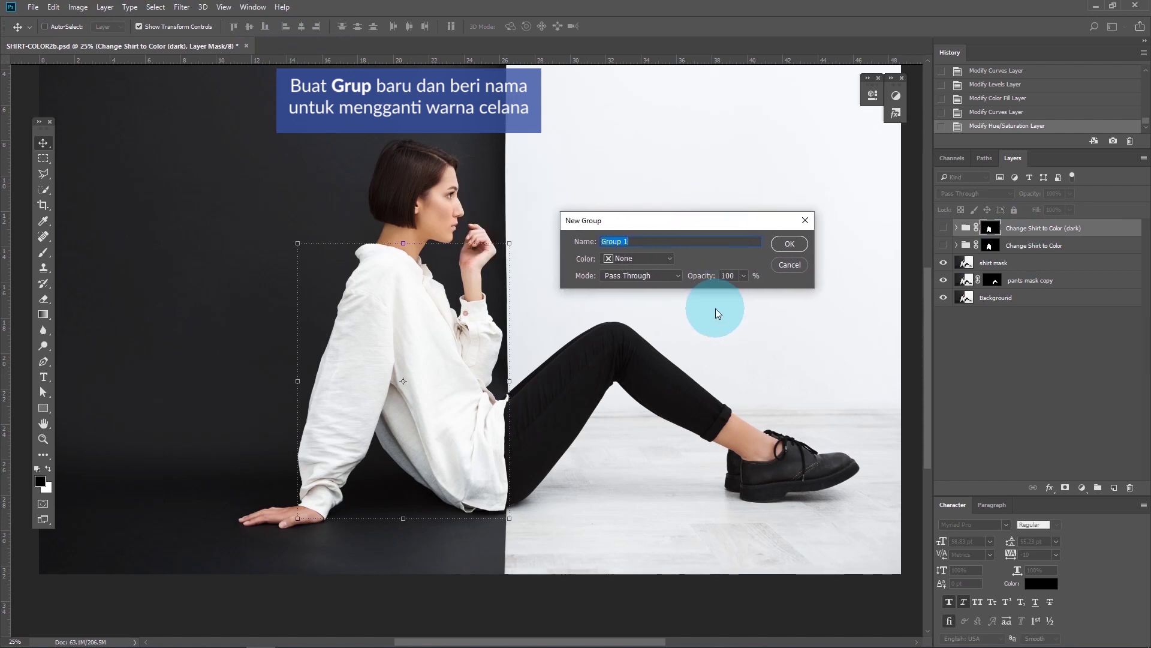
text(Change pants to color)
key(Return)
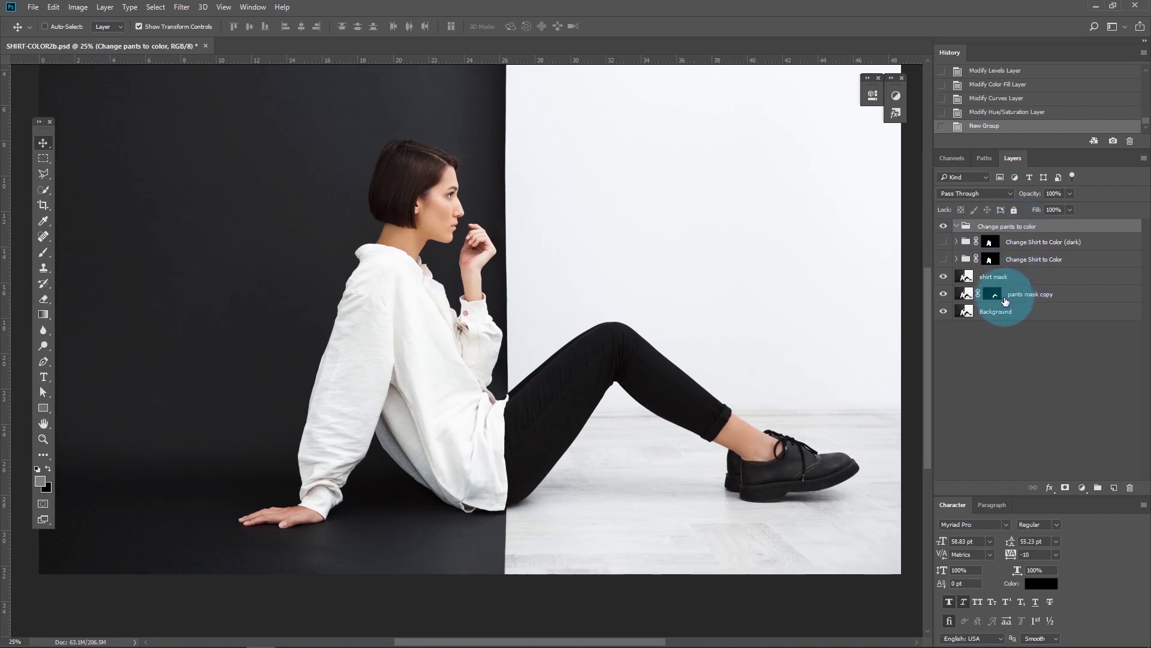
drag(996, 299, 1015, 227)
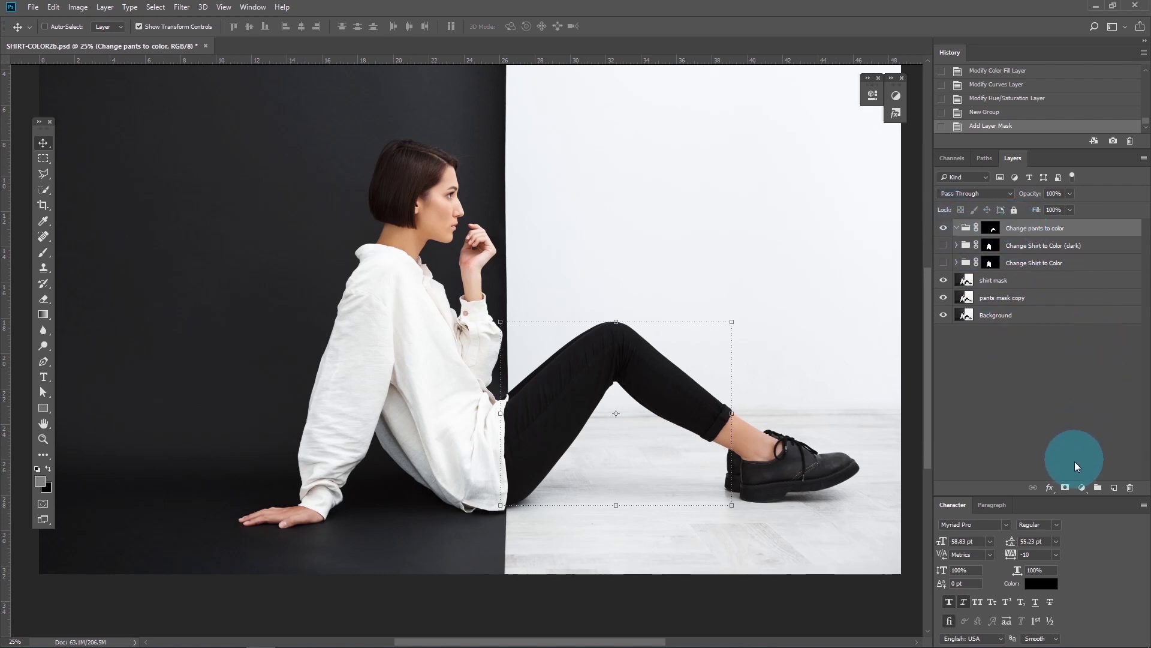
Add a Hue/Saturation adjustment layer with Saturation -100 inside the pants group and delete its layer mask
click(1083, 489)
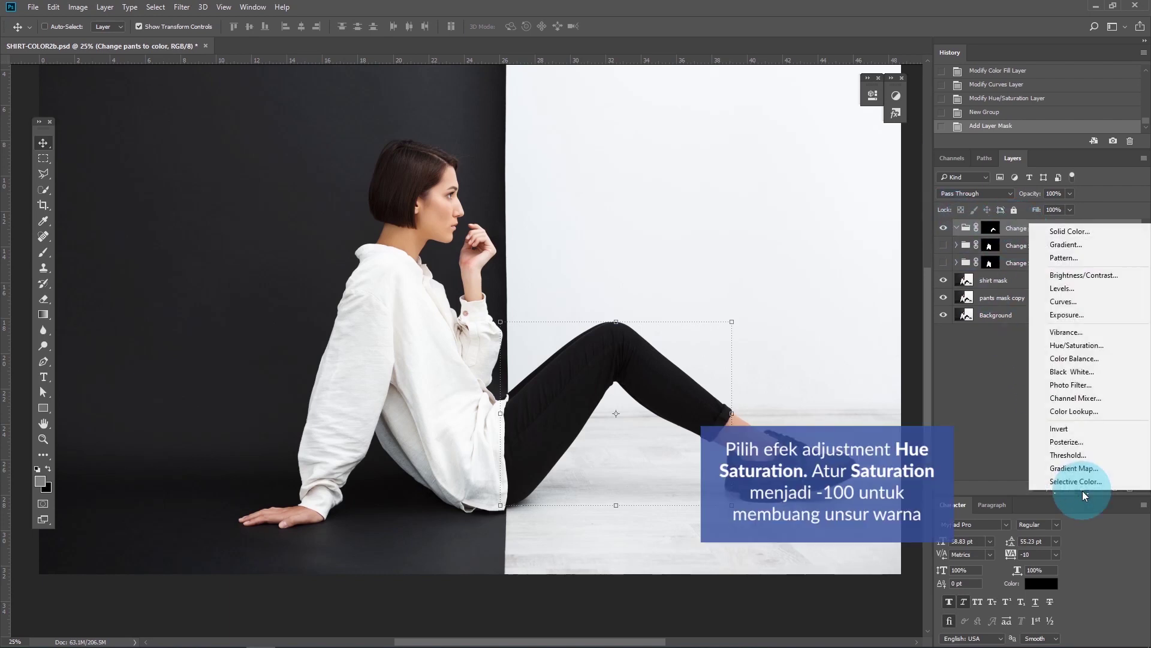
click(1082, 344)
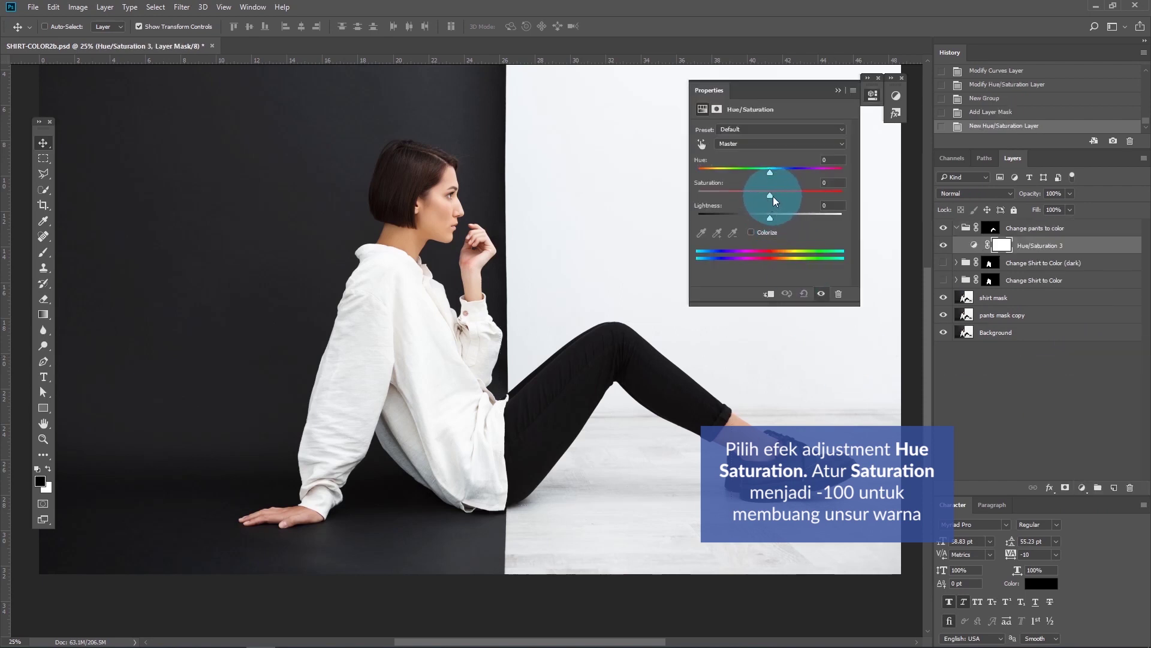
drag(770, 194, 674, 195)
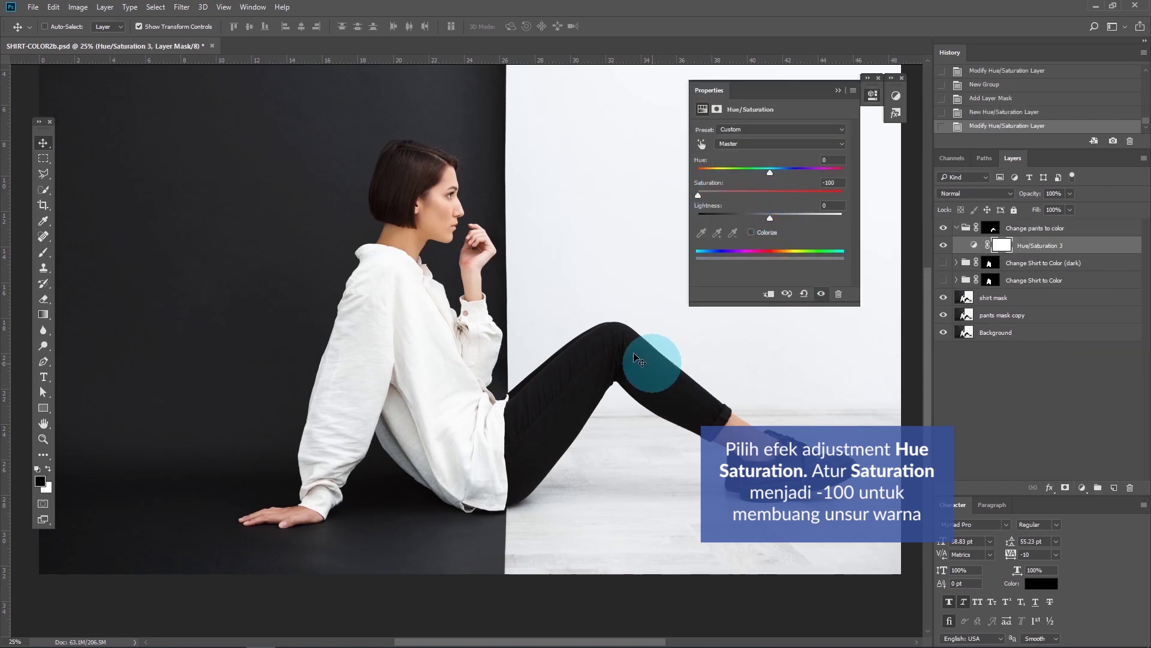
click(837, 89)
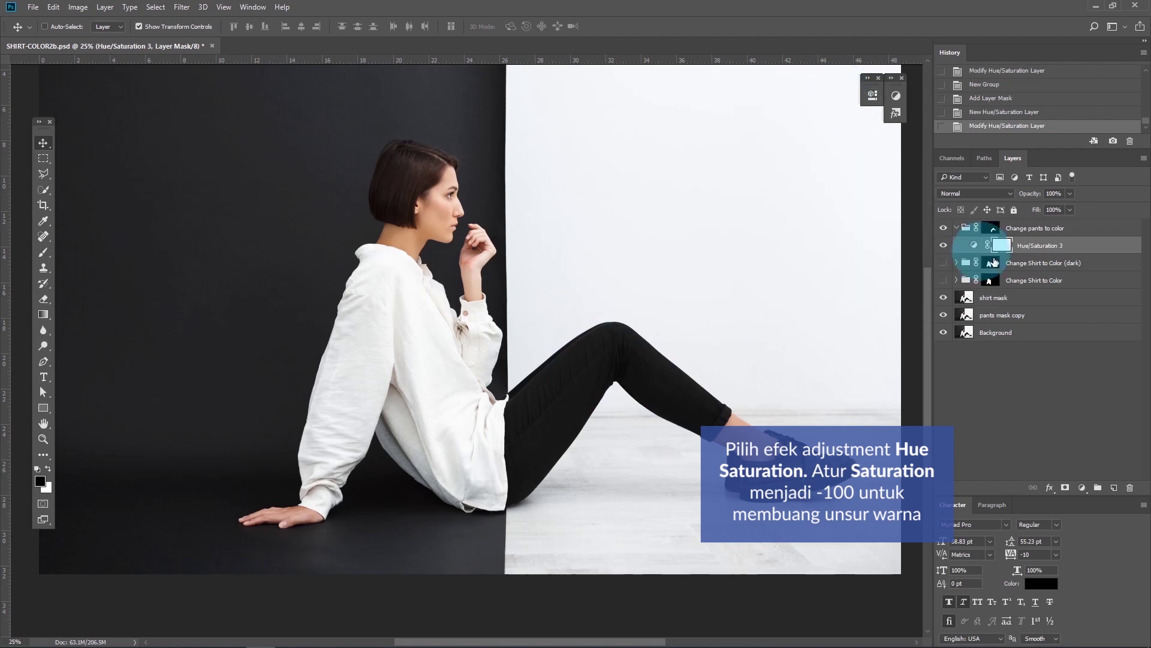
right_click(1002, 247)
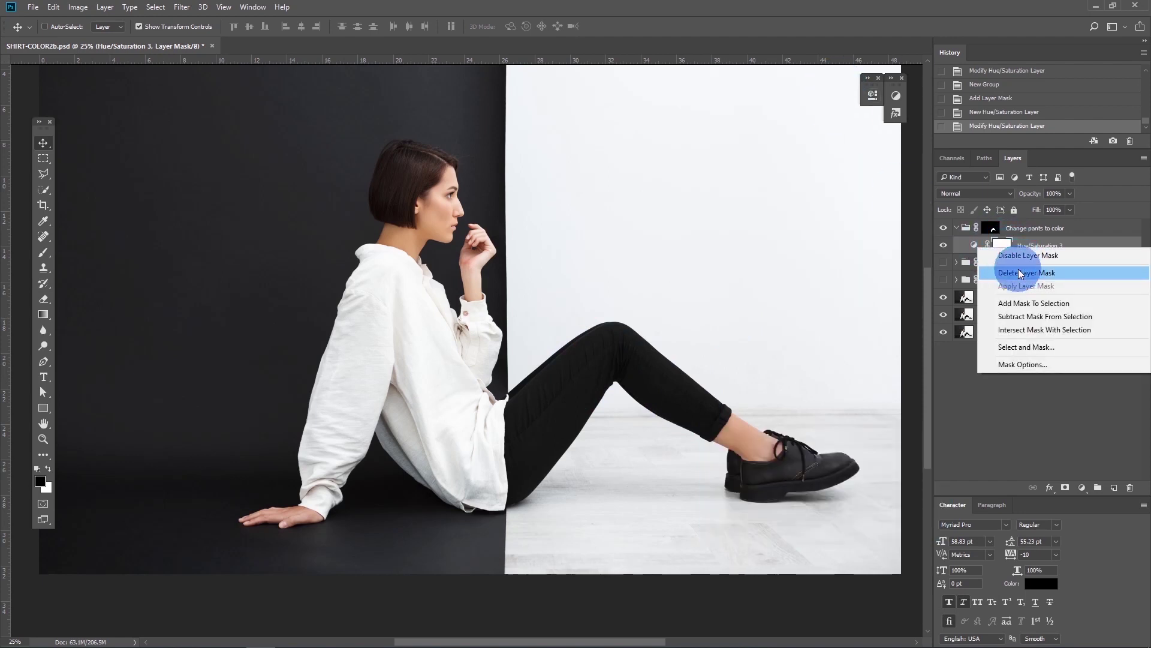
click(1018, 269)
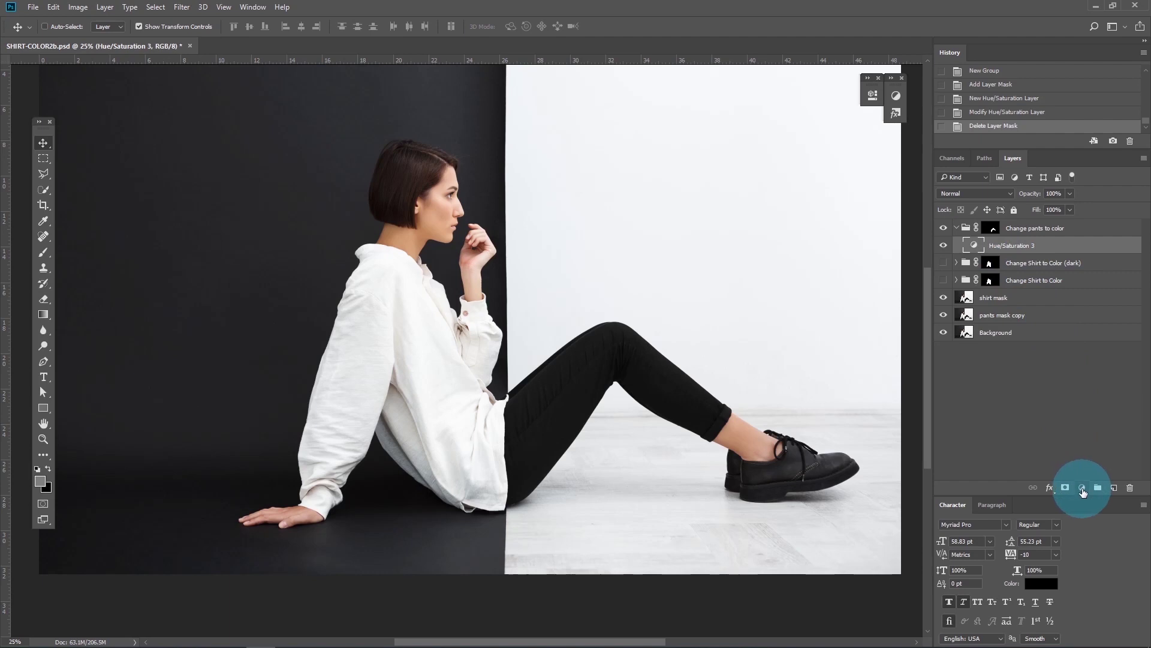
Add a Curves adjustment layer above the Hue/Saturation layer in the pants group and delete its layer mask
click(1036, 227)
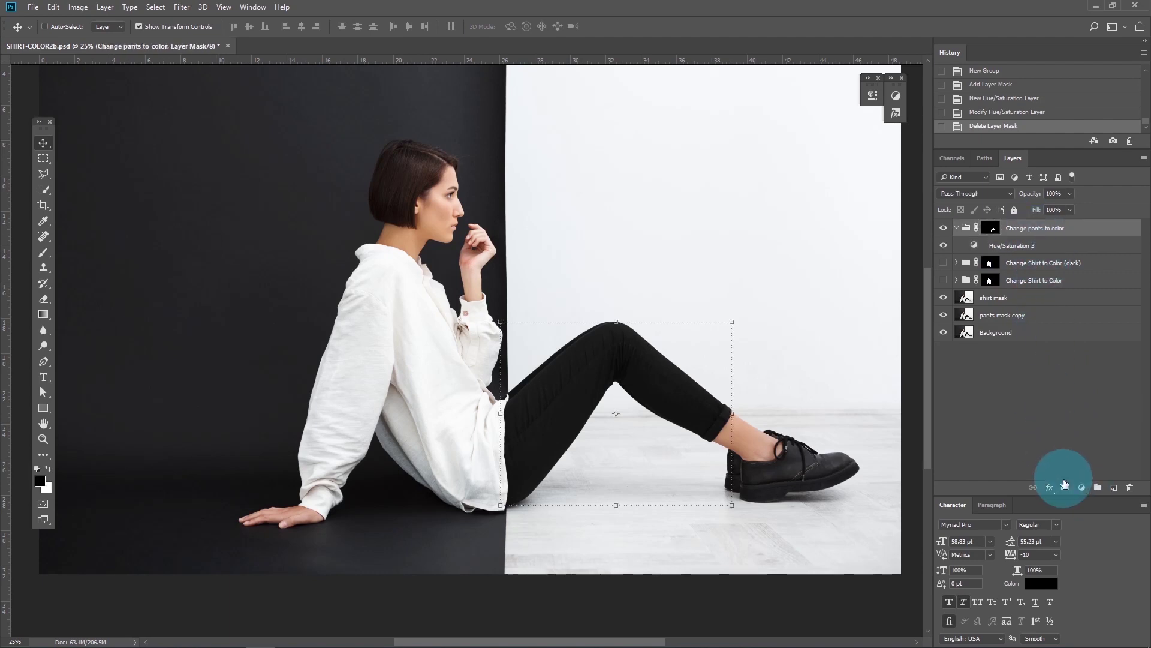
click(1083, 487)
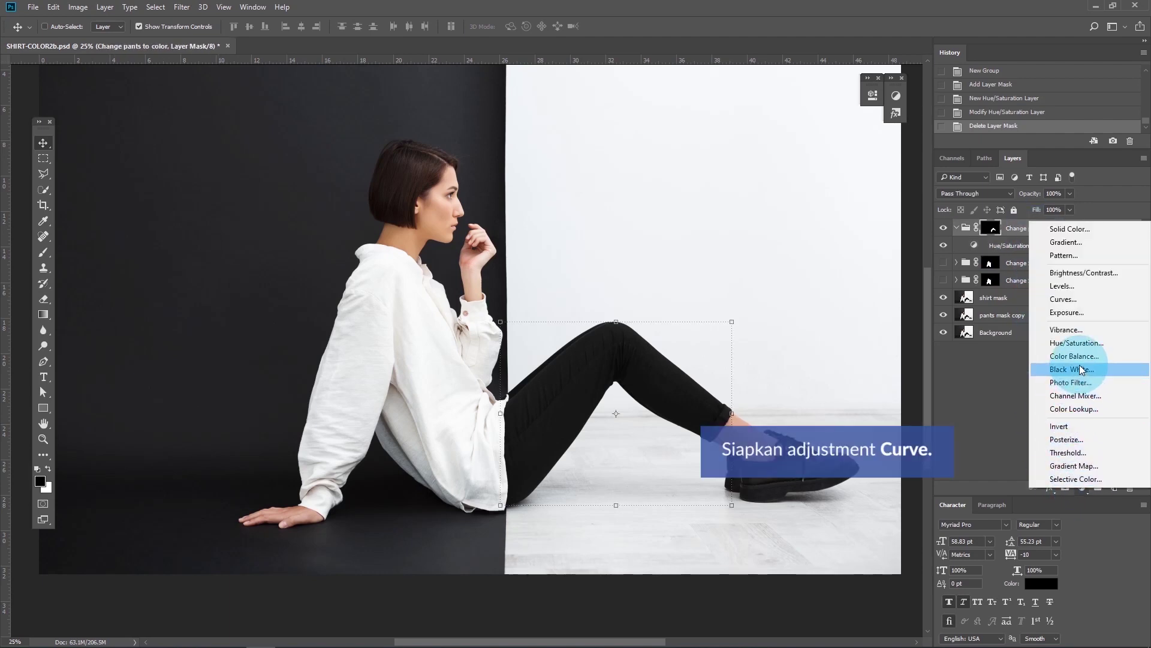
click(1078, 299)
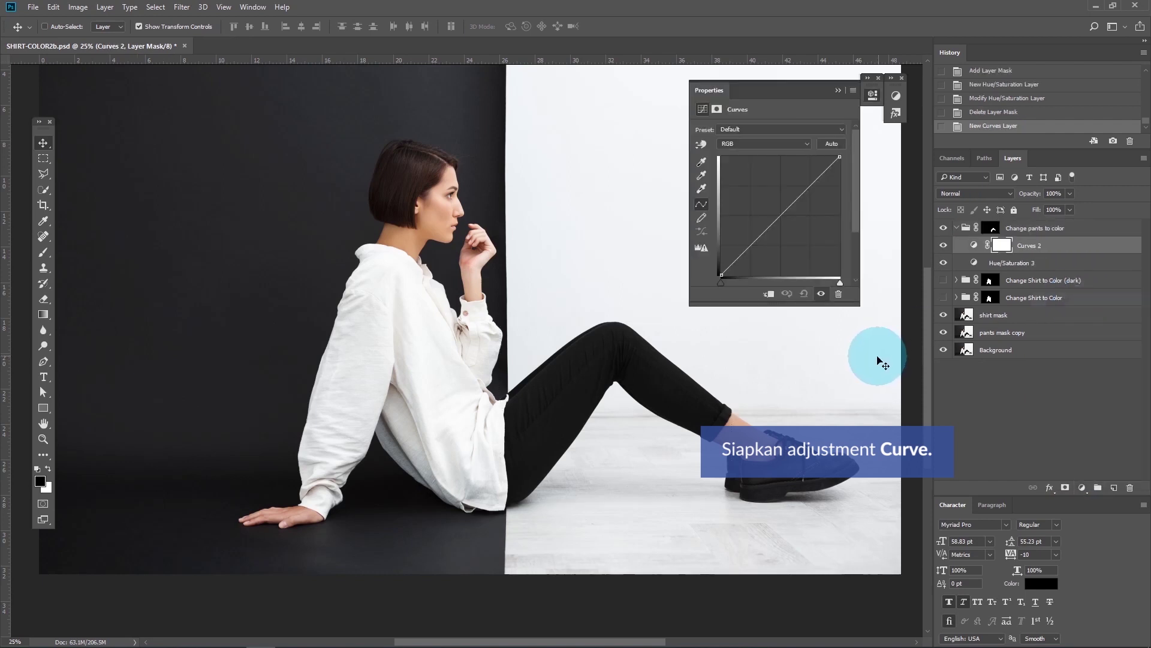
click(837, 90)
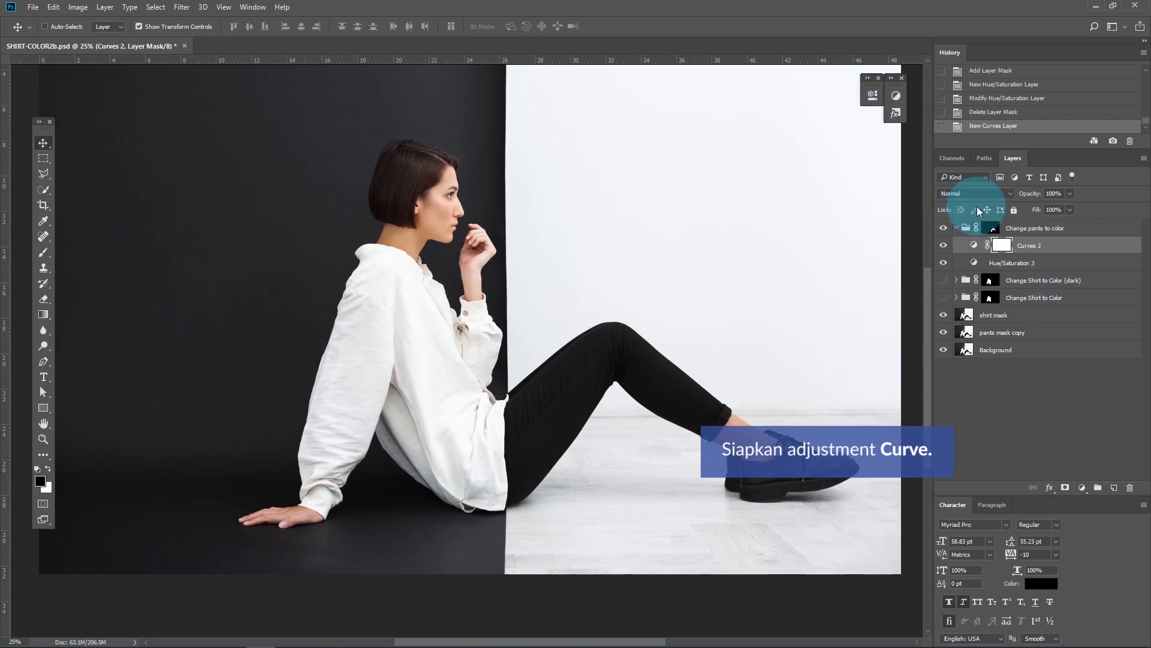
right_click(1000, 245)
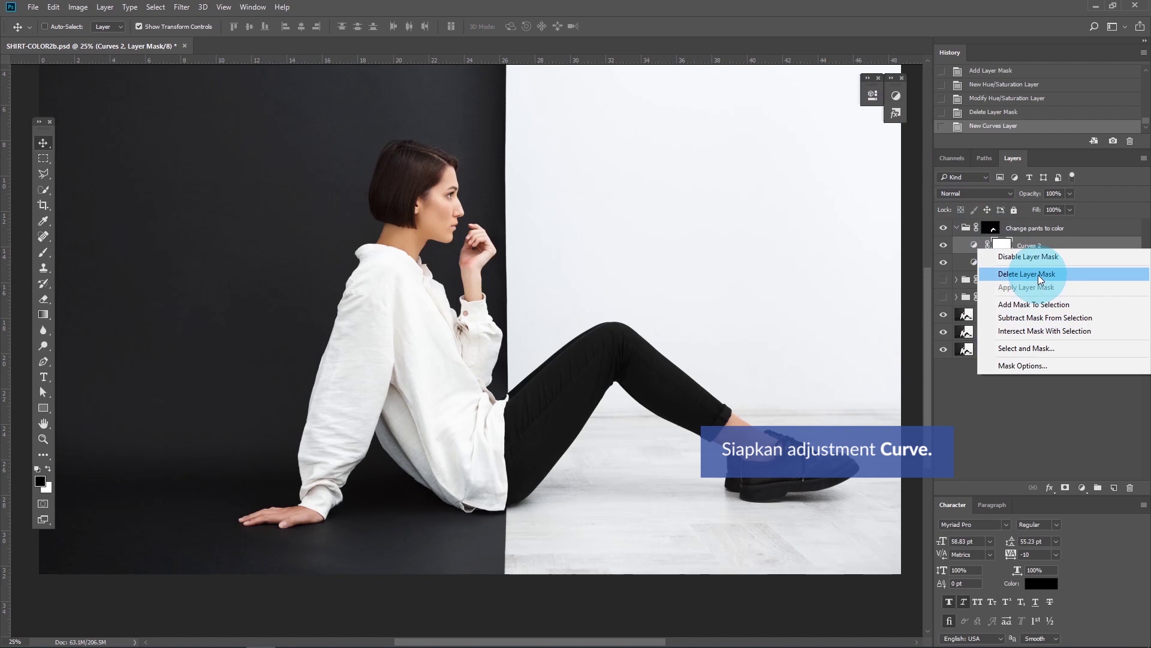
click(1038, 277)
Add a Solid Color fill layer in yellow d4b742 above the Curves layer in the pants group
click(1082, 488)
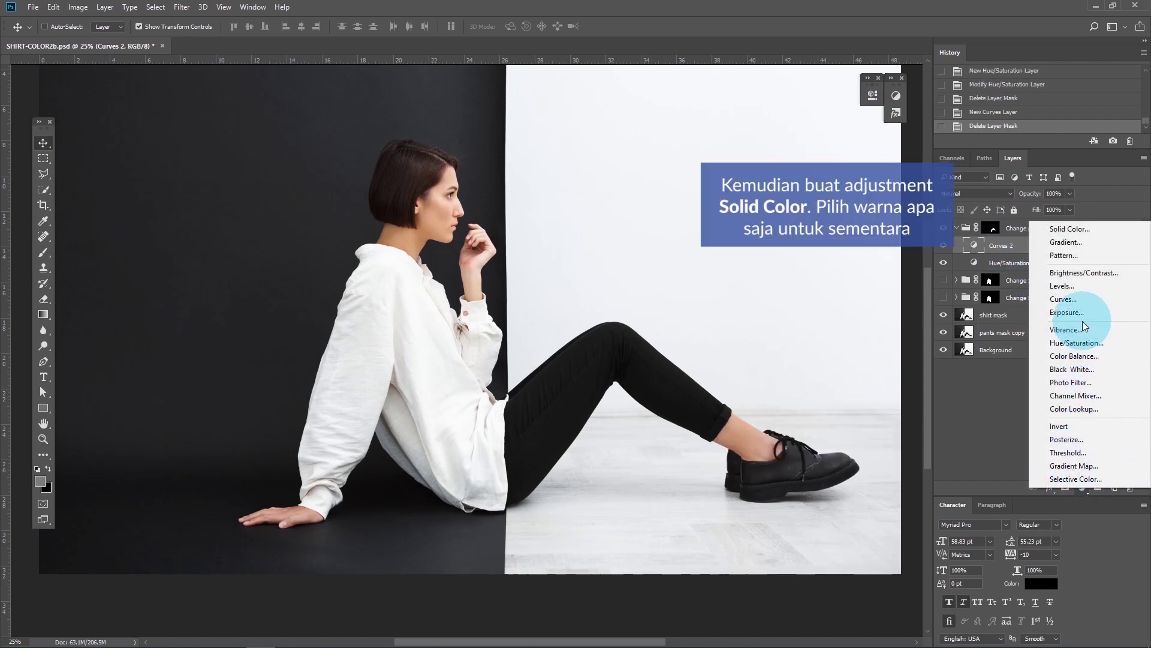
click(1066, 230)
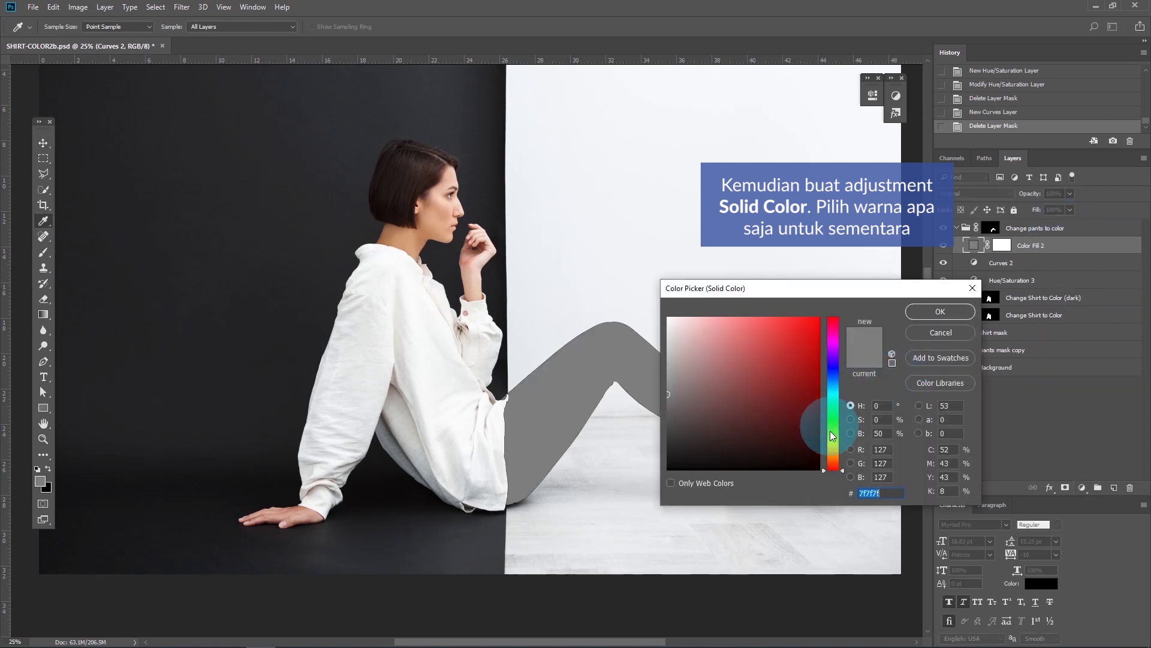
click(833, 450)
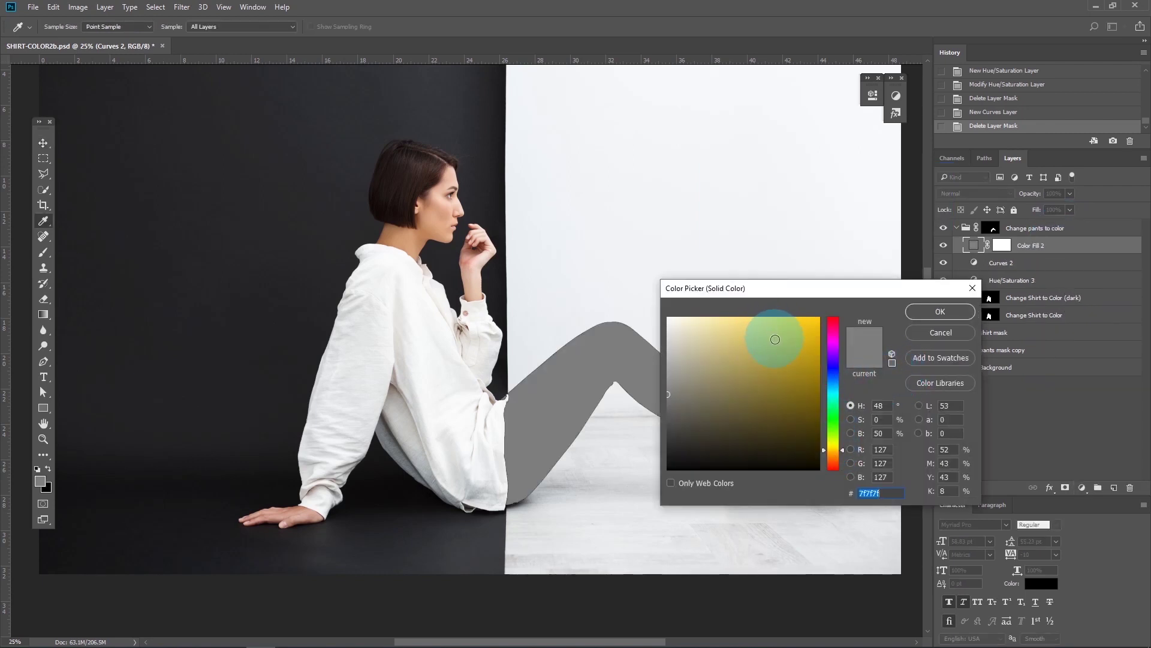
click(772, 343)
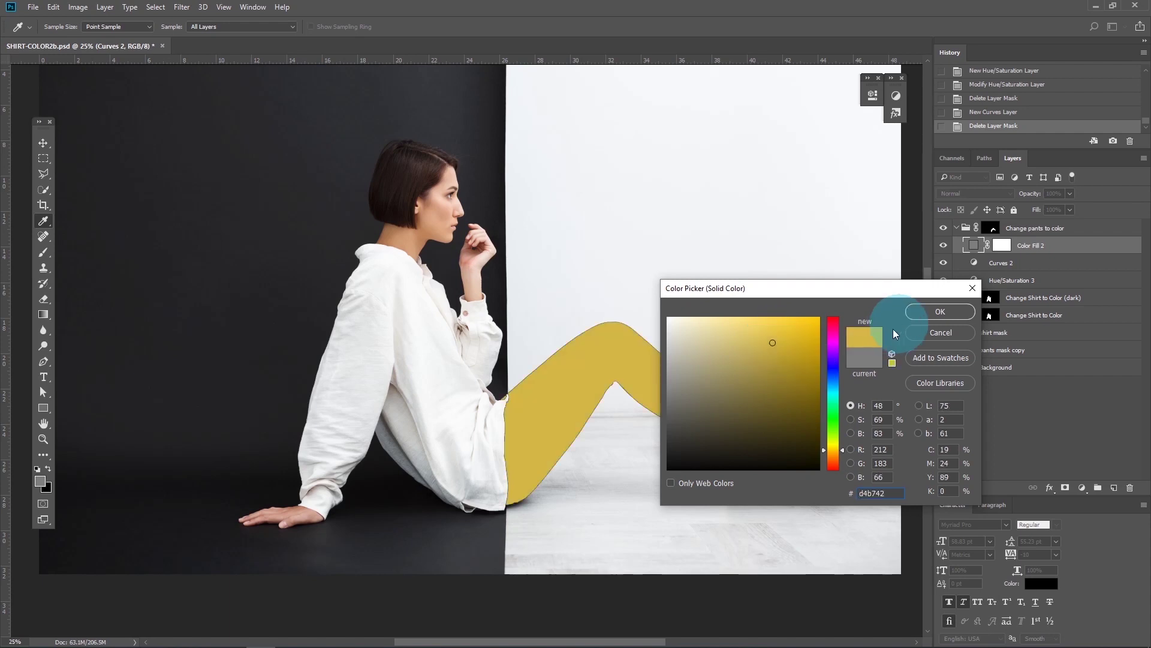
click(954, 309)
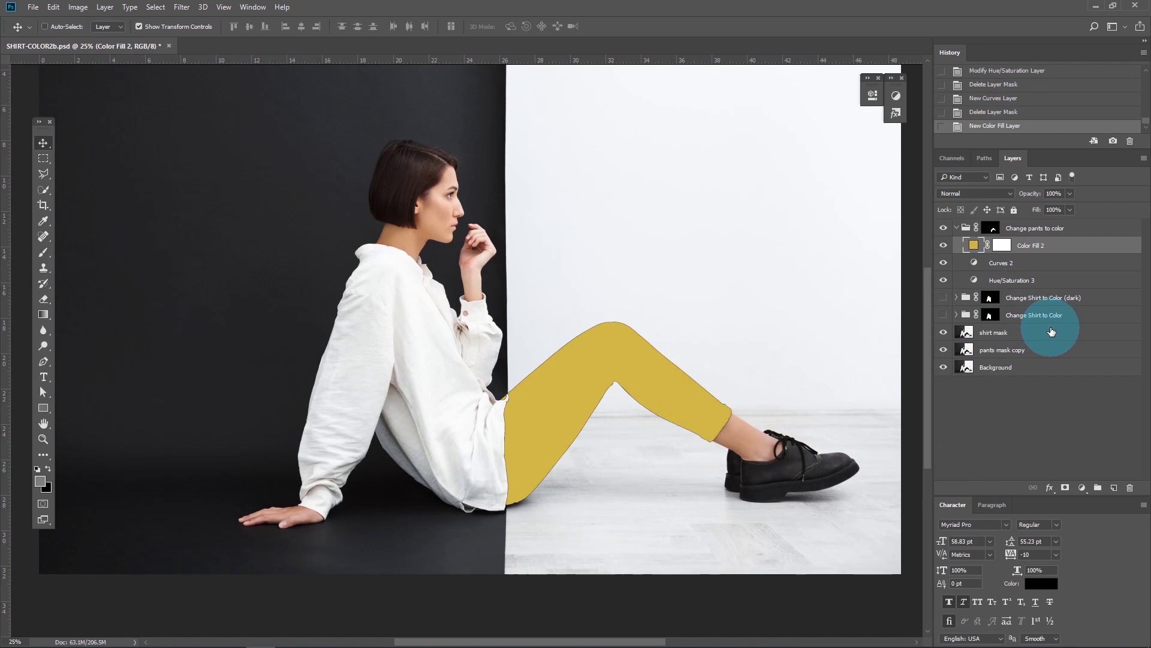
Hide the pants group's Curves layer and set the yellow fill layer's blend mode to Color
click(944, 245)
click(943, 265)
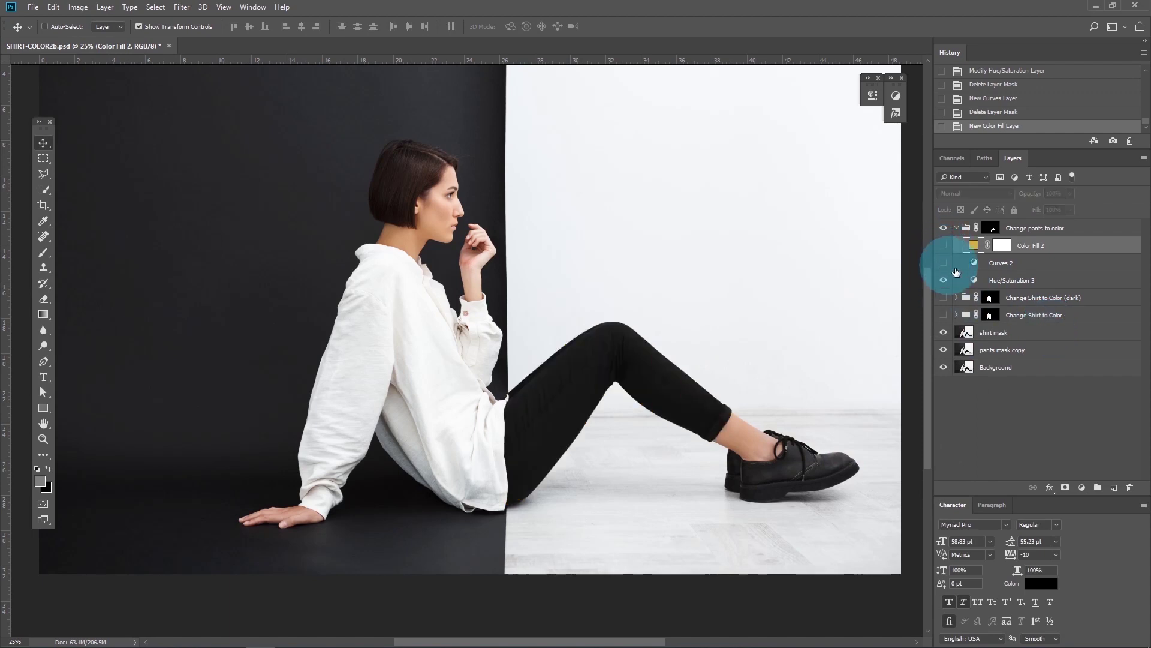
click(1011, 280)
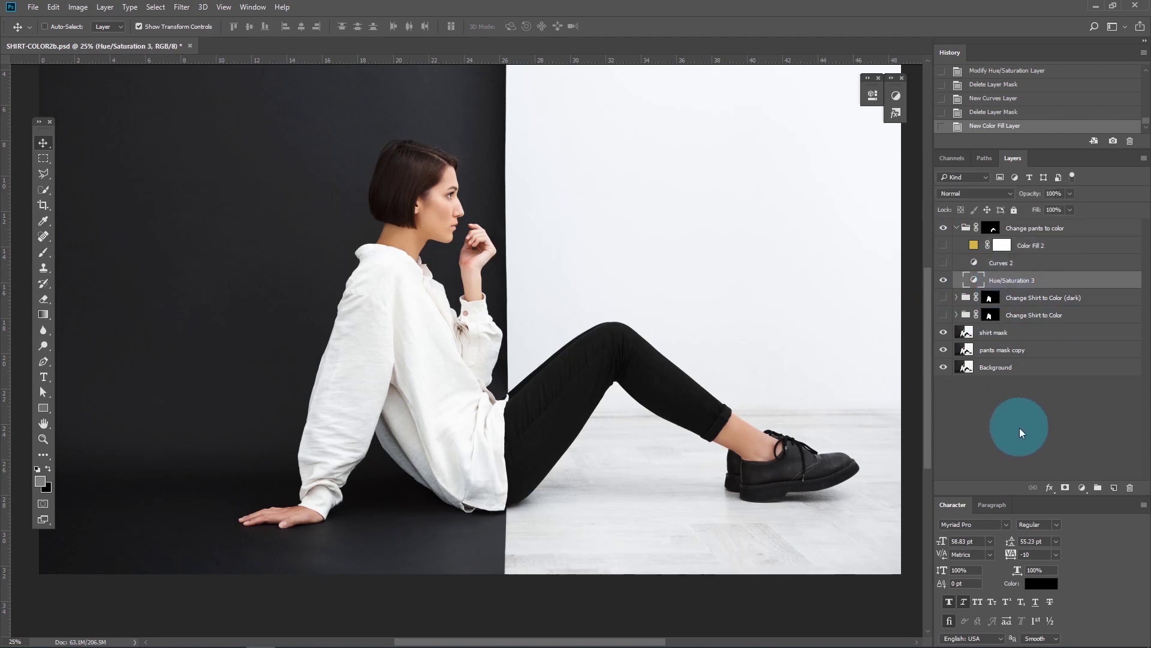
click(944, 245)
click(993, 251)
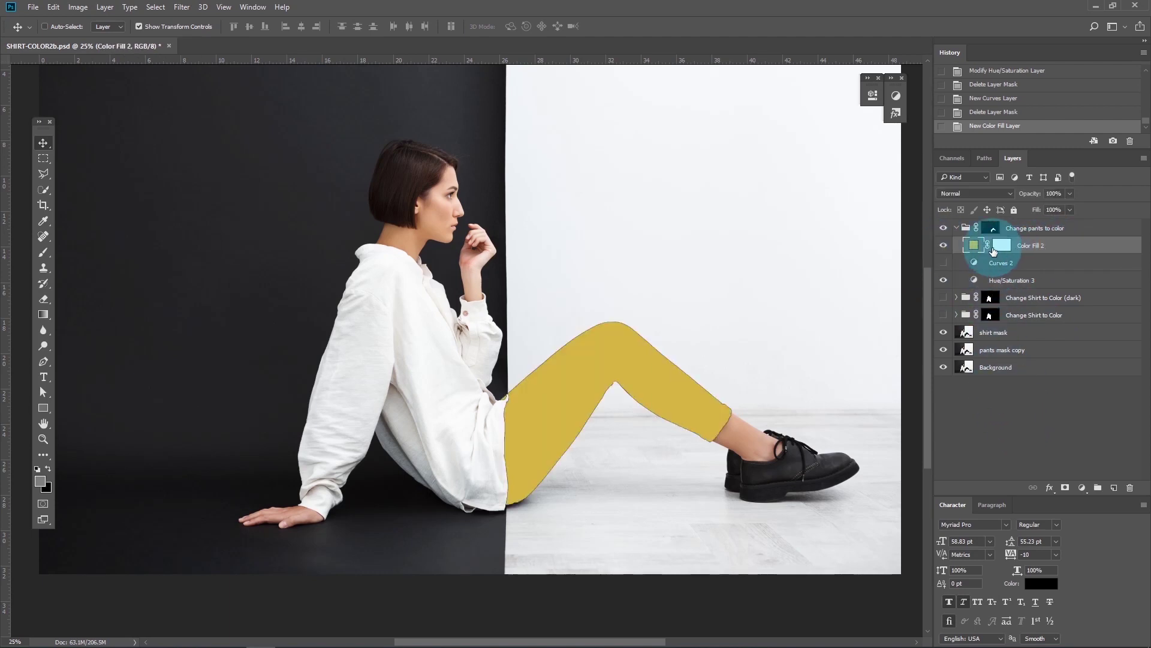
click(967, 192)
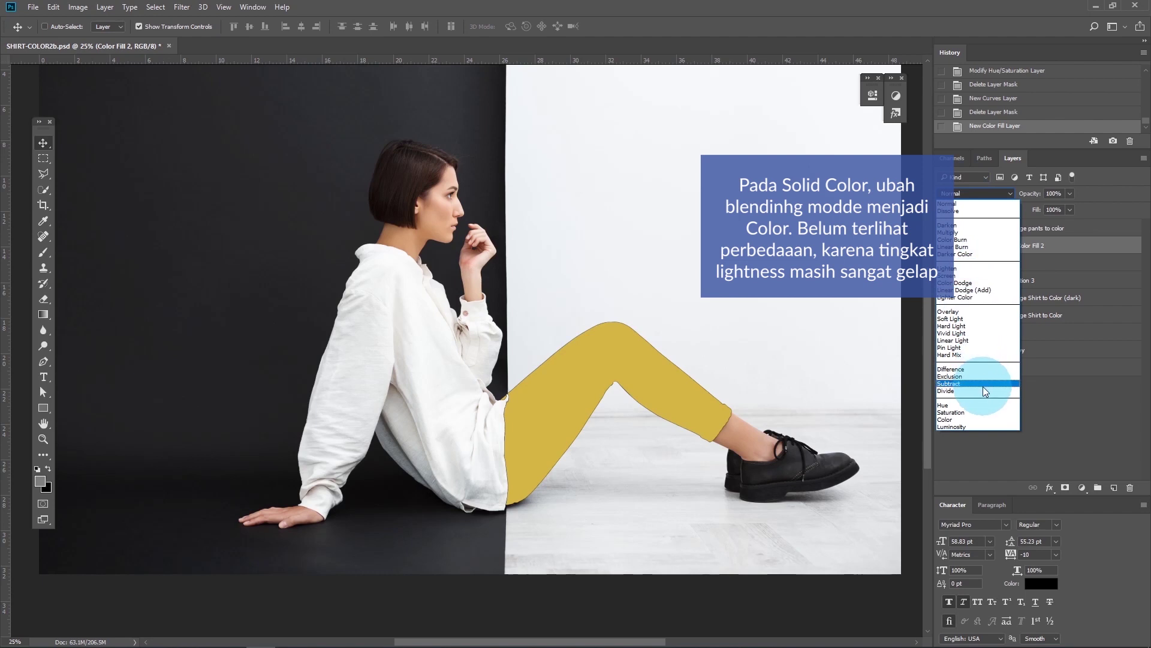
click(951, 420)
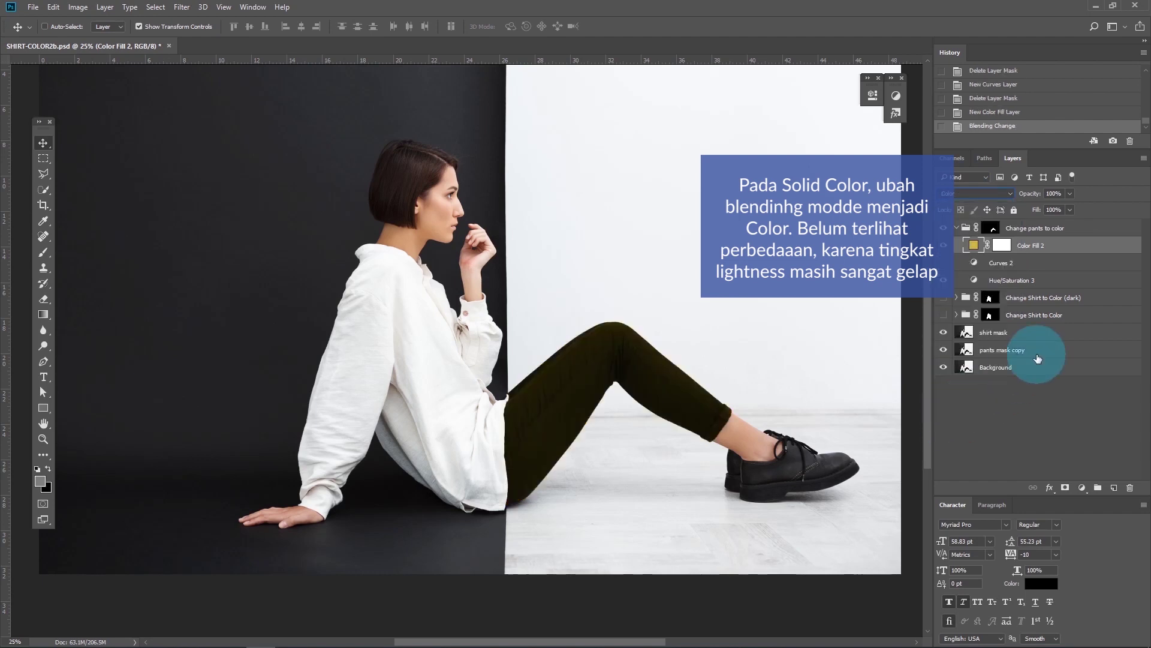
Show the Curves 2 layer and move its white point to about a third of the input range to brighten the pants
click(995, 280)
click(944, 263)
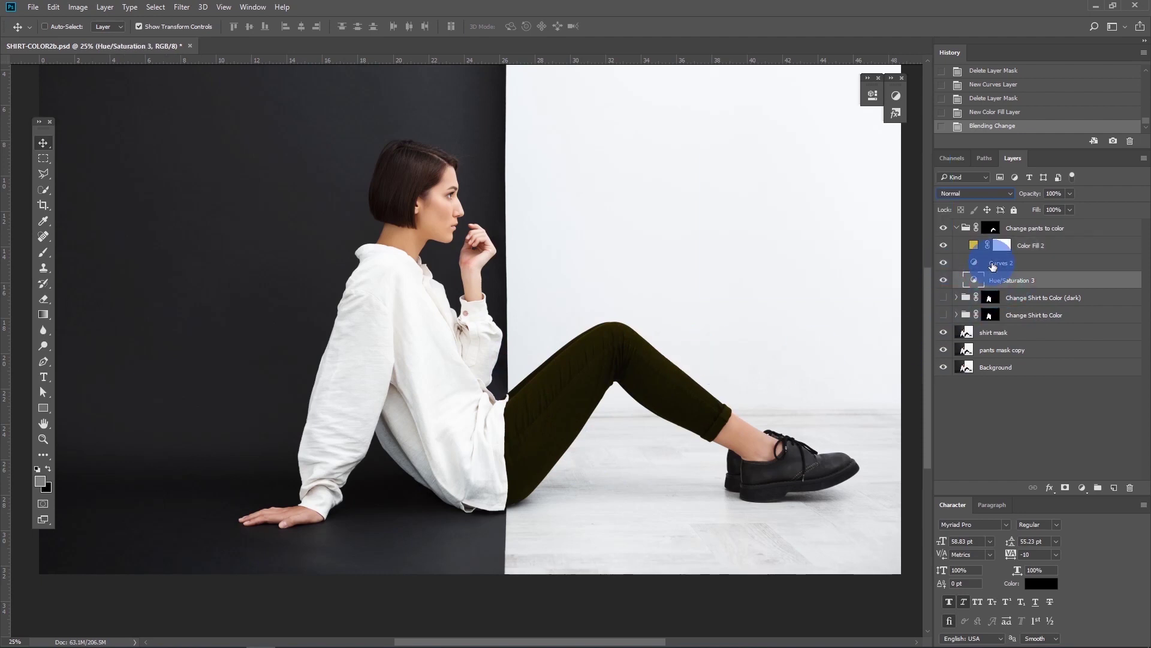
click(993, 264)
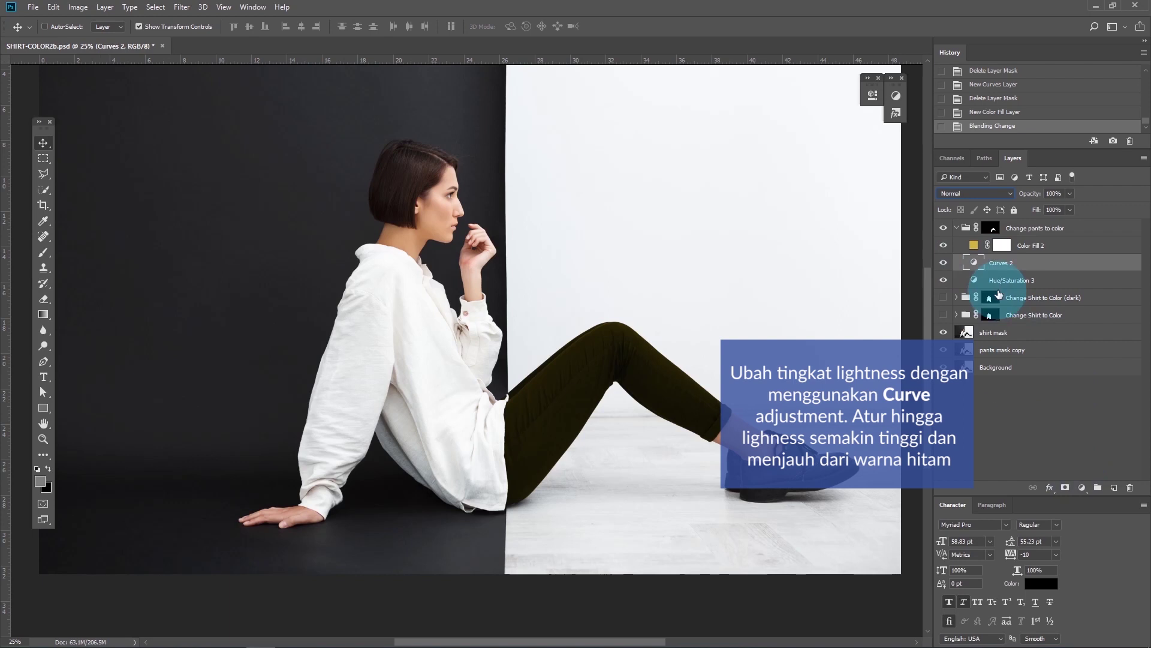
double_click(975, 264)
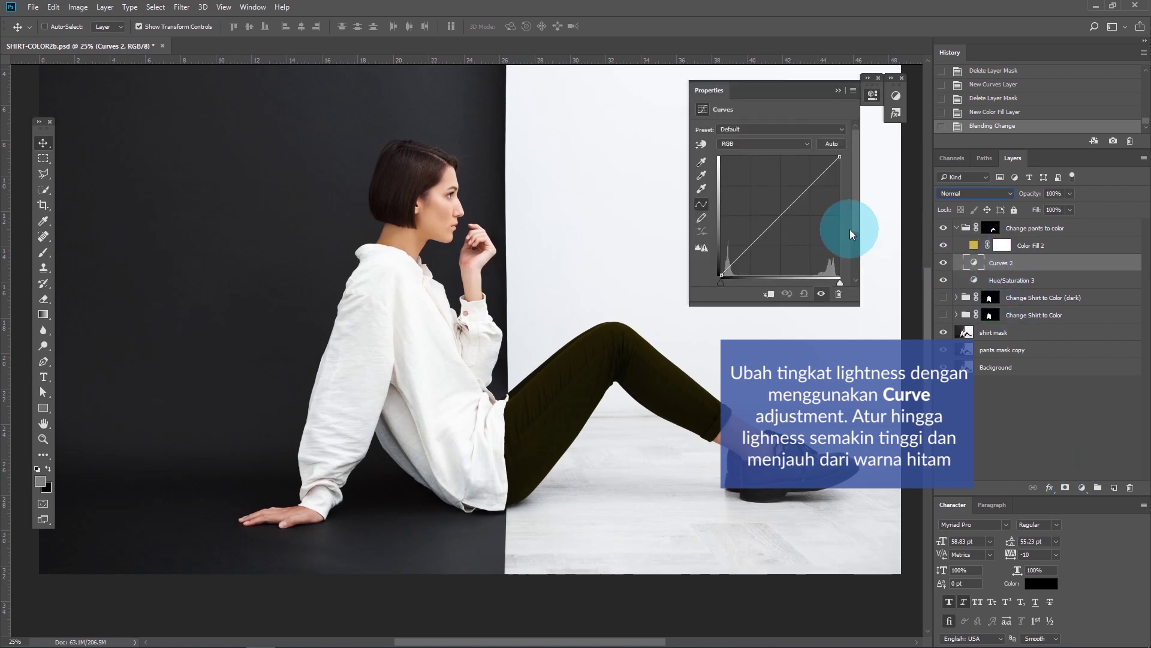
drag(841, 155, 758, 155)
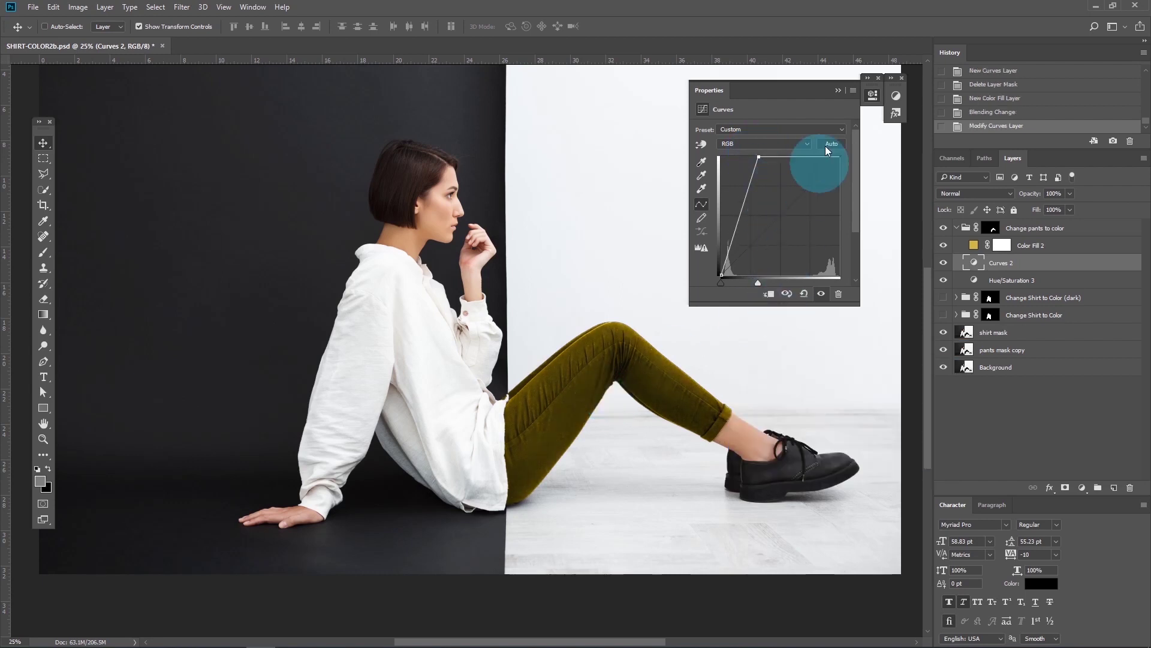
click(838, 91)
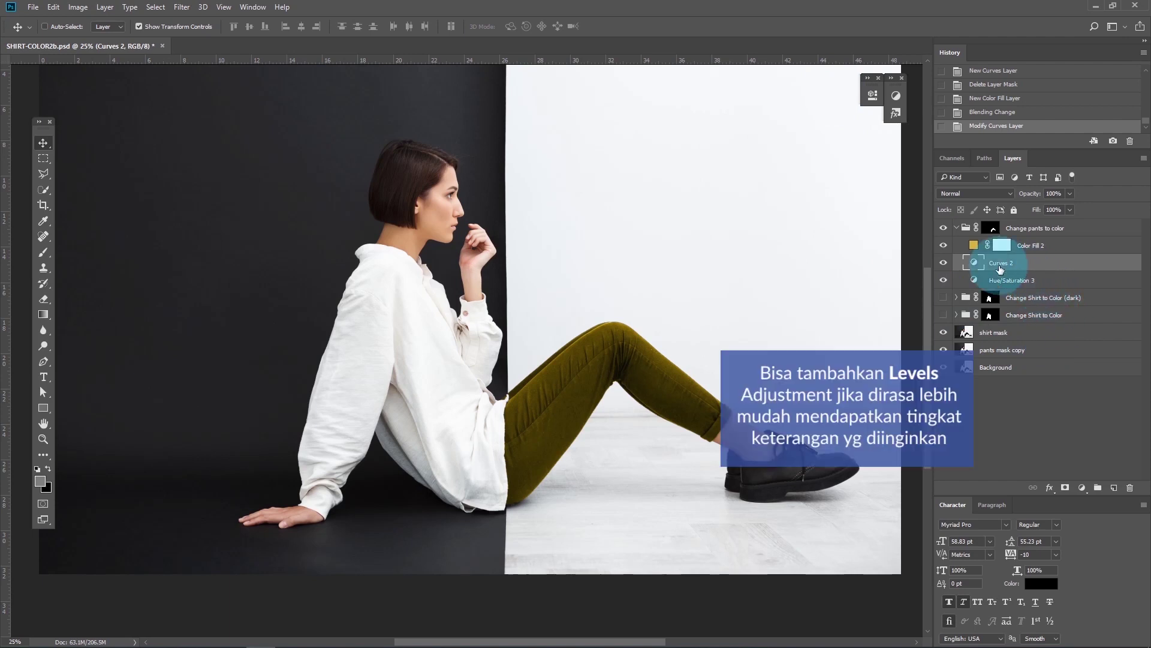
Add a Levels adjustment layer above Curves 2 in the pants group and delete its layer mask
click(1082, 487)
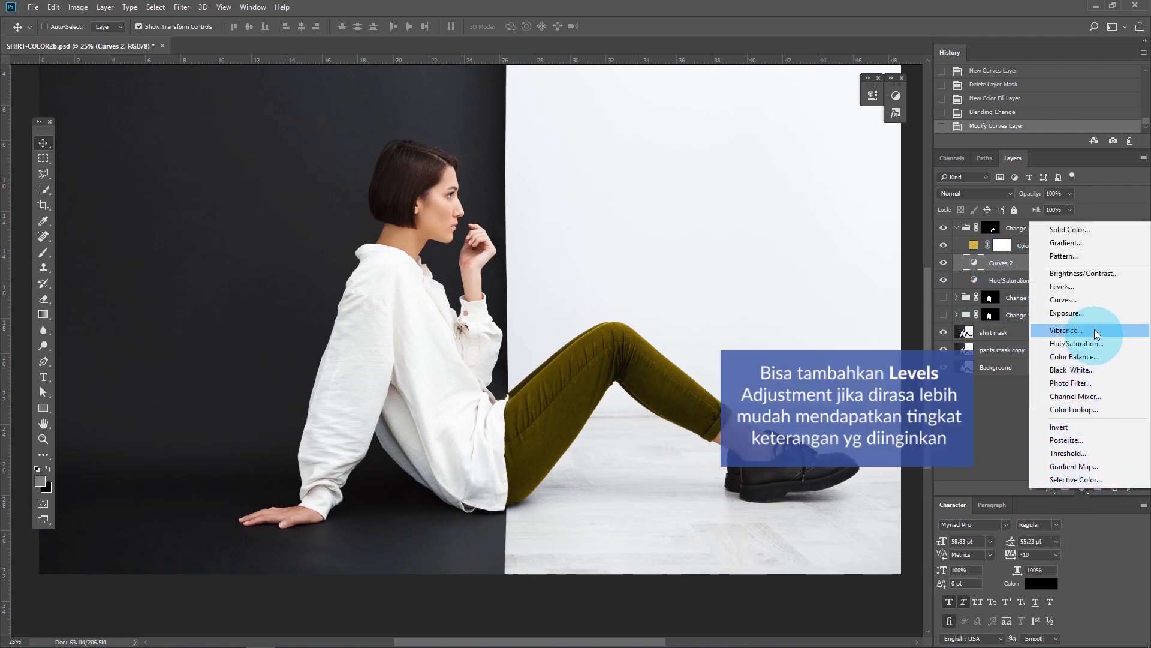
click(1092, 292)
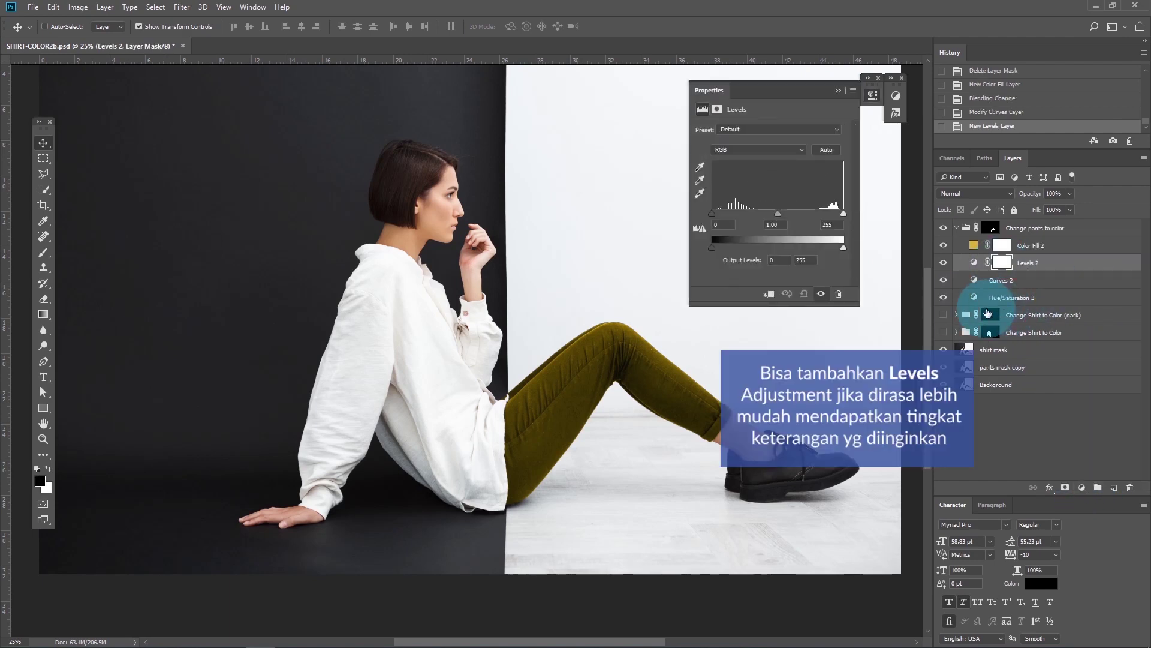
click(1003, 267)
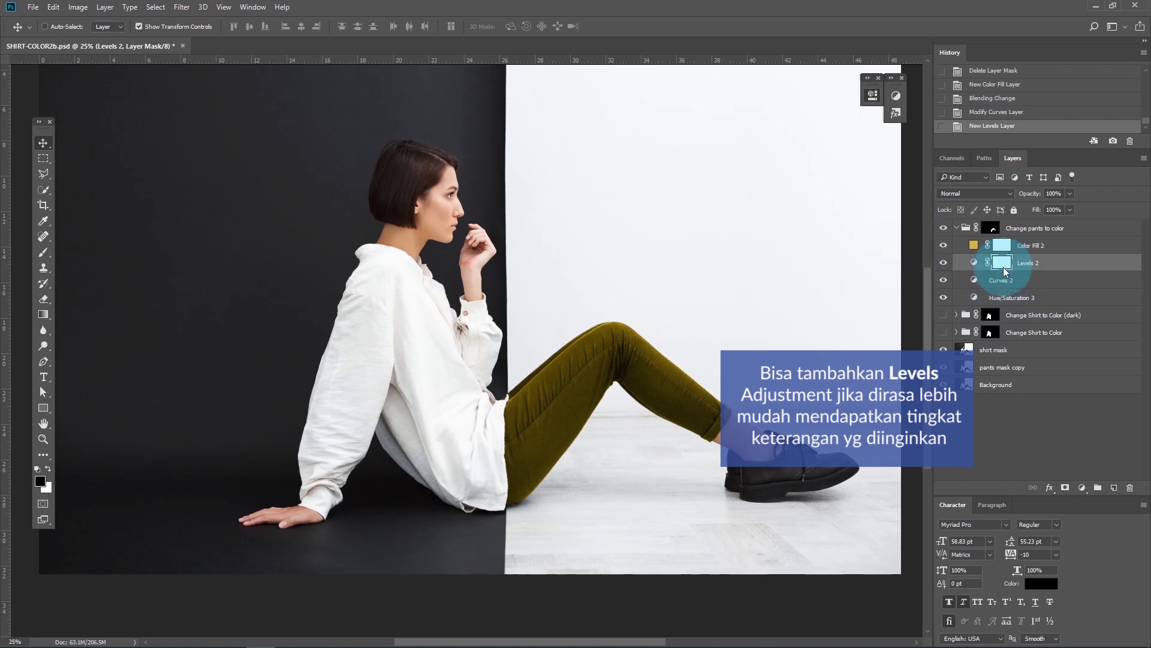
right_click(1003, 267)
click(1028, 296)
Delete the layer mask of the yellow Color Fill 2 layer in the pants group
right_click(1006, 241)
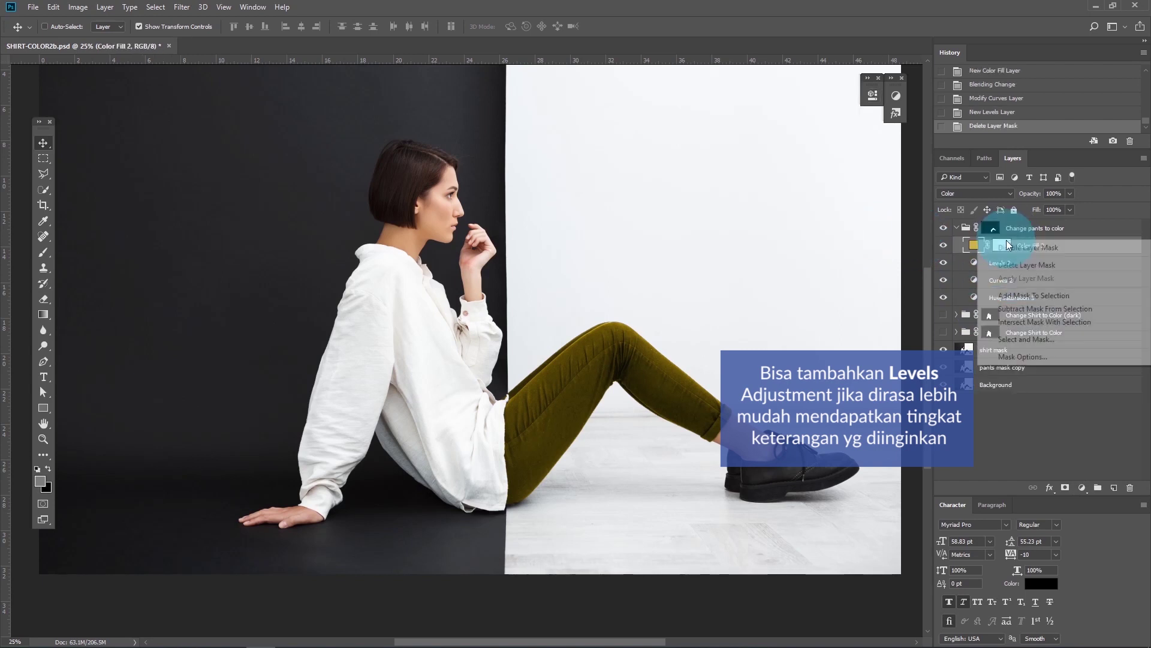
click(893, 250)
right_click(1005, 249)
click(1046, 276)
Set the Levels 2 output black level to 49 and adjust its input midtone and black levels to brighten the pants
click(1001, 270)
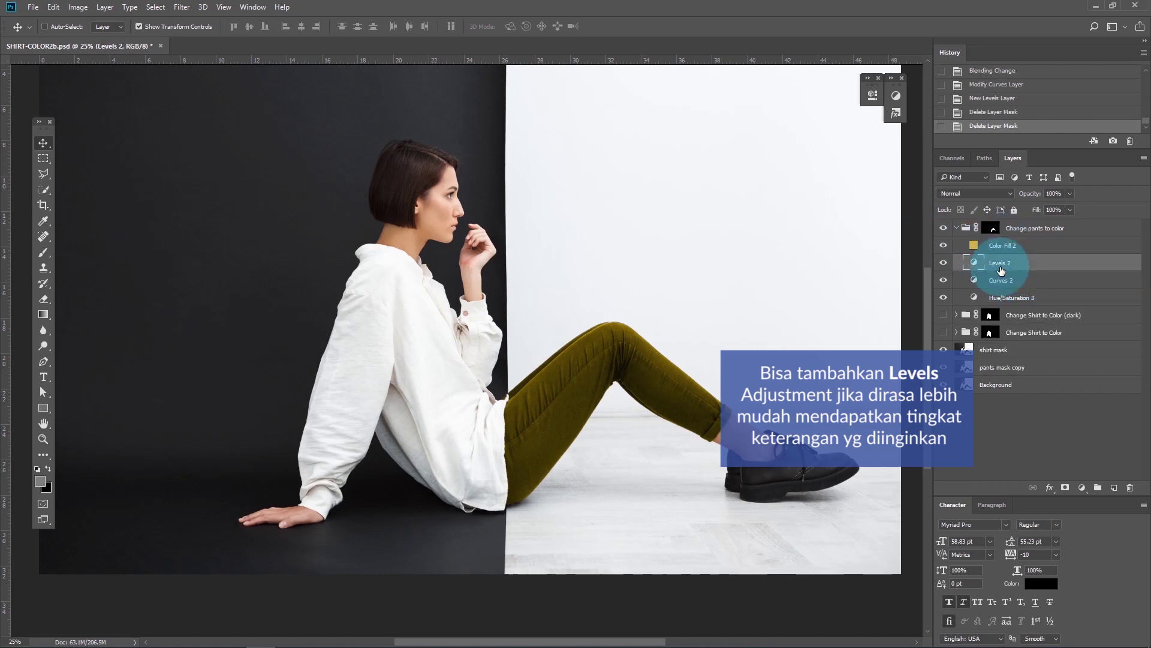
double_click(974, 262)
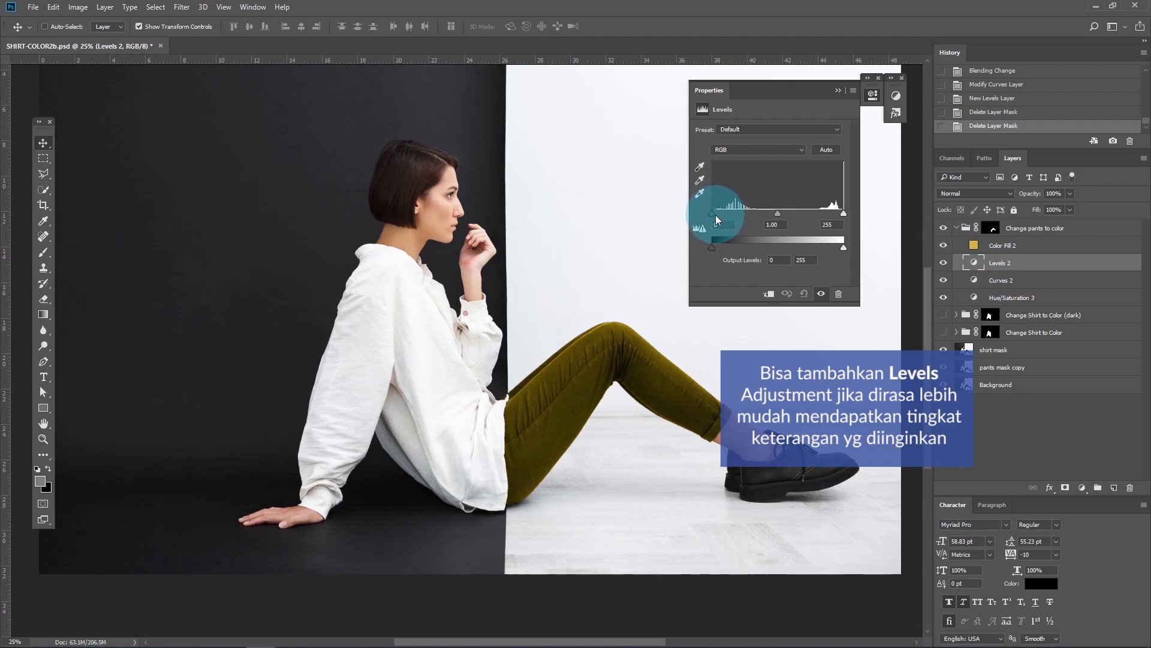
drag(713, 250, 729, 248)
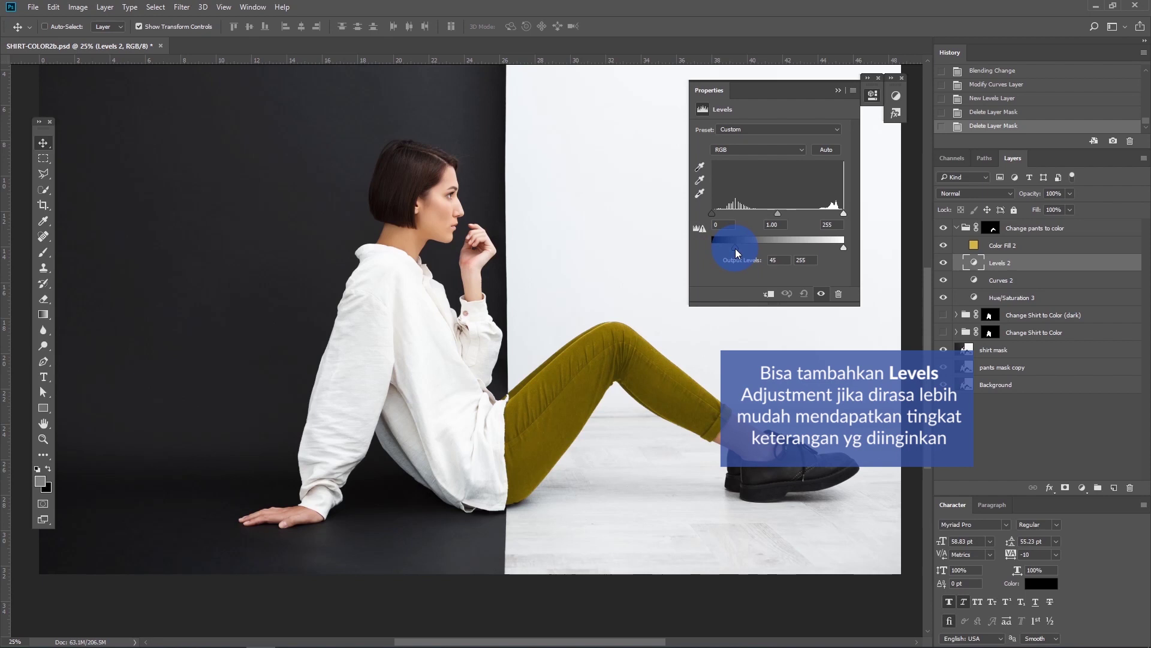
drag(737, 252, 737, 249)
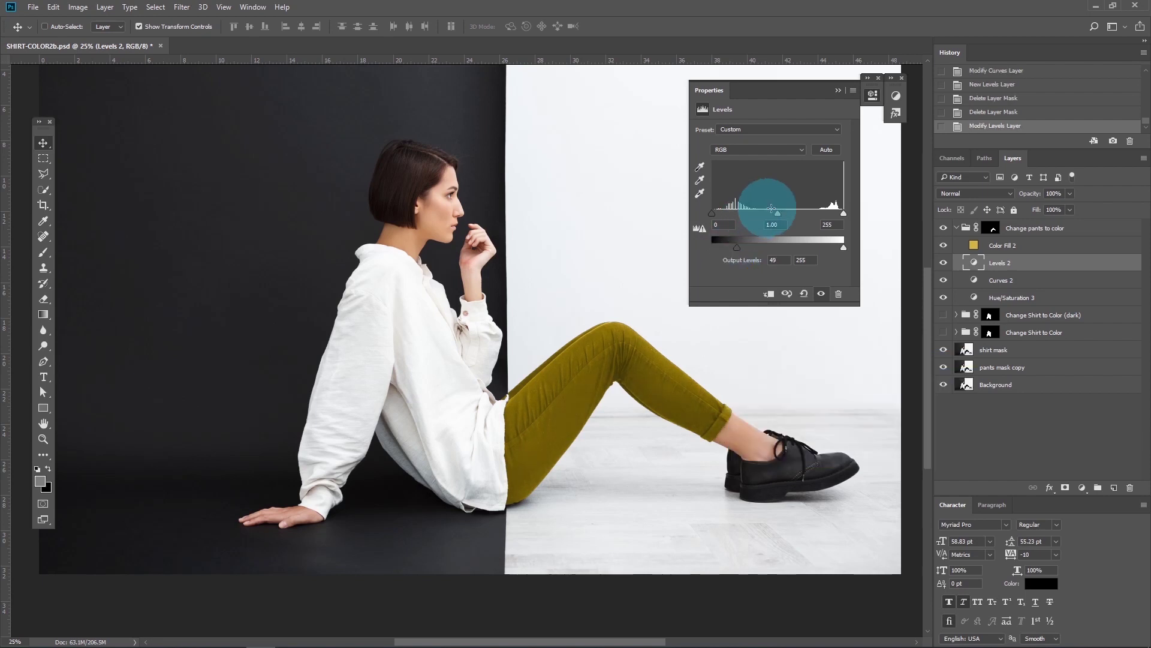
drag(777, 215, 830, 212)
drag(713, 214, 762, 214)
click(838, 91)
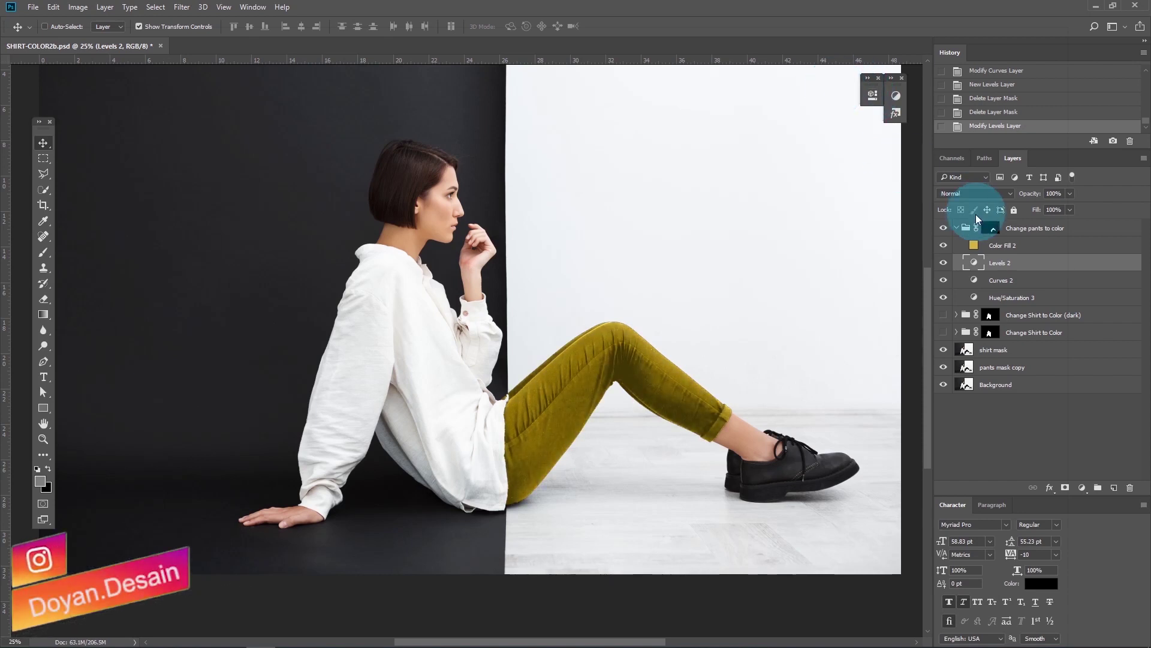
Change the Color Fill 2 layer's colour to dark blue 1a4996
double_click(974, 247)
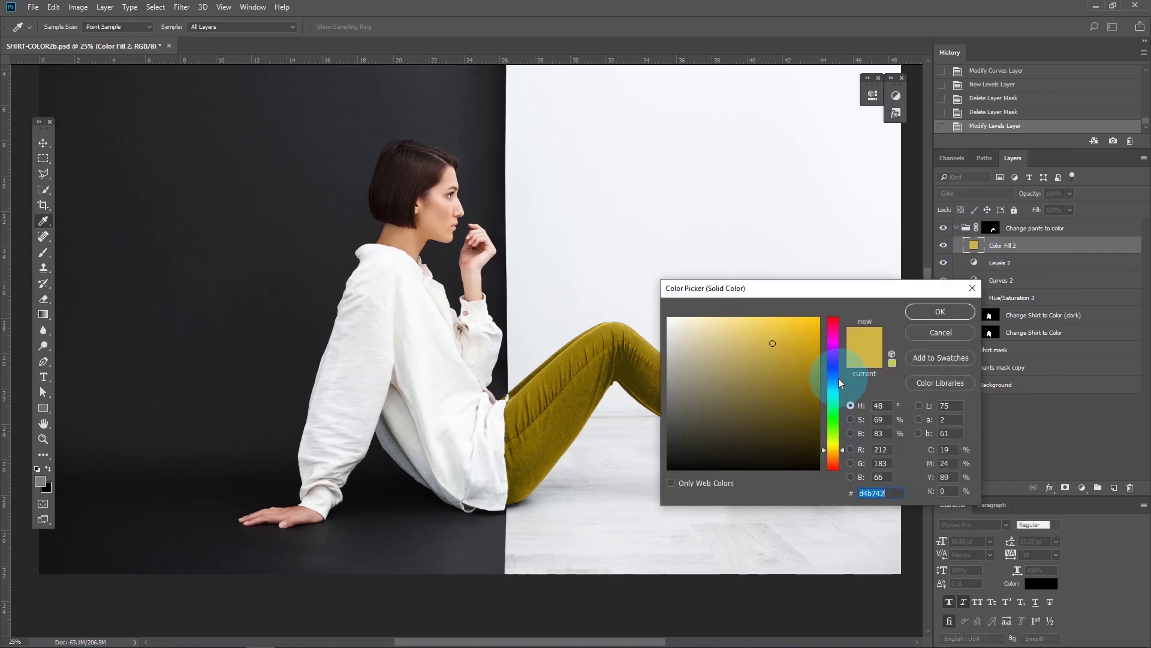
click(838, 379)
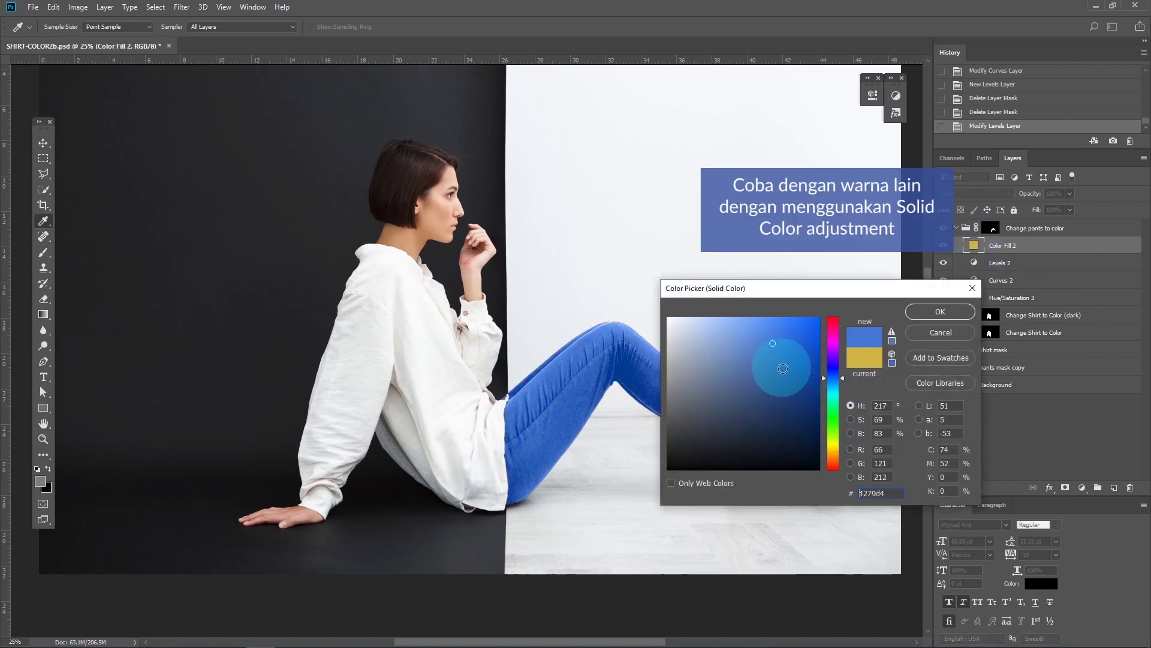
click(793, 380)
click(939, 313)
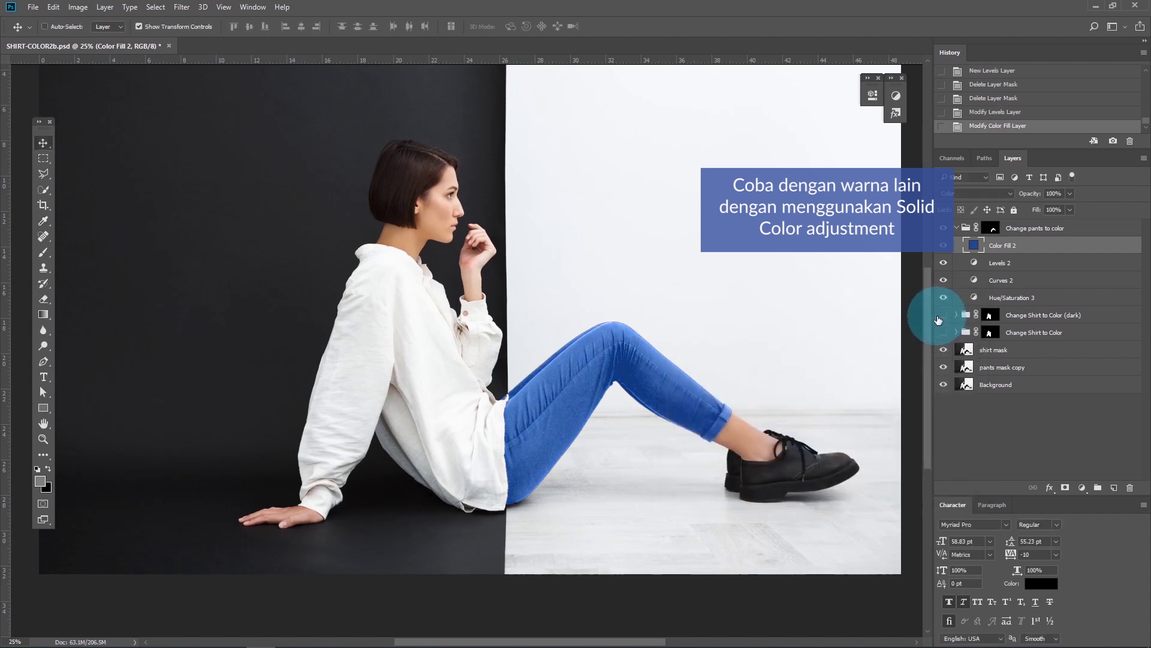
Retune Levels 2 for the blue pants: input levels 26, 1.17 and 255, output black level 24
double_click(974, 264)
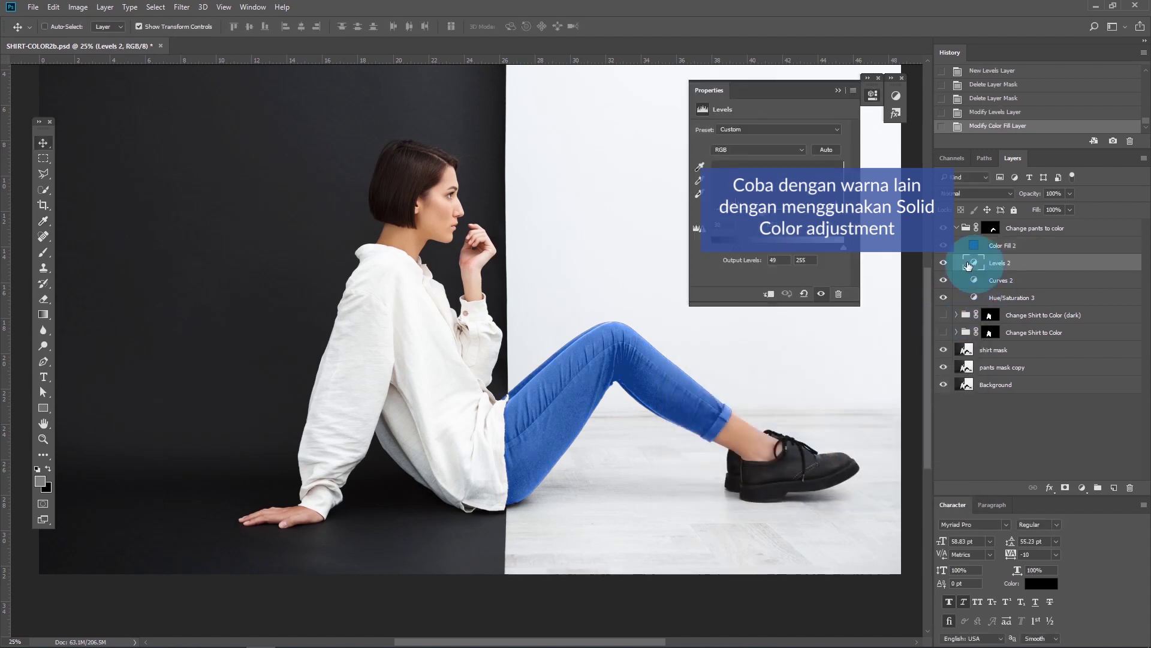
drag(765, 214, 732, 211)
mouse_move(831, 214)
mouse_down()
mouse_move(804, 214)
mouse_move(851, 214)
mouse_up()
drag(735, 246, 719, 250)
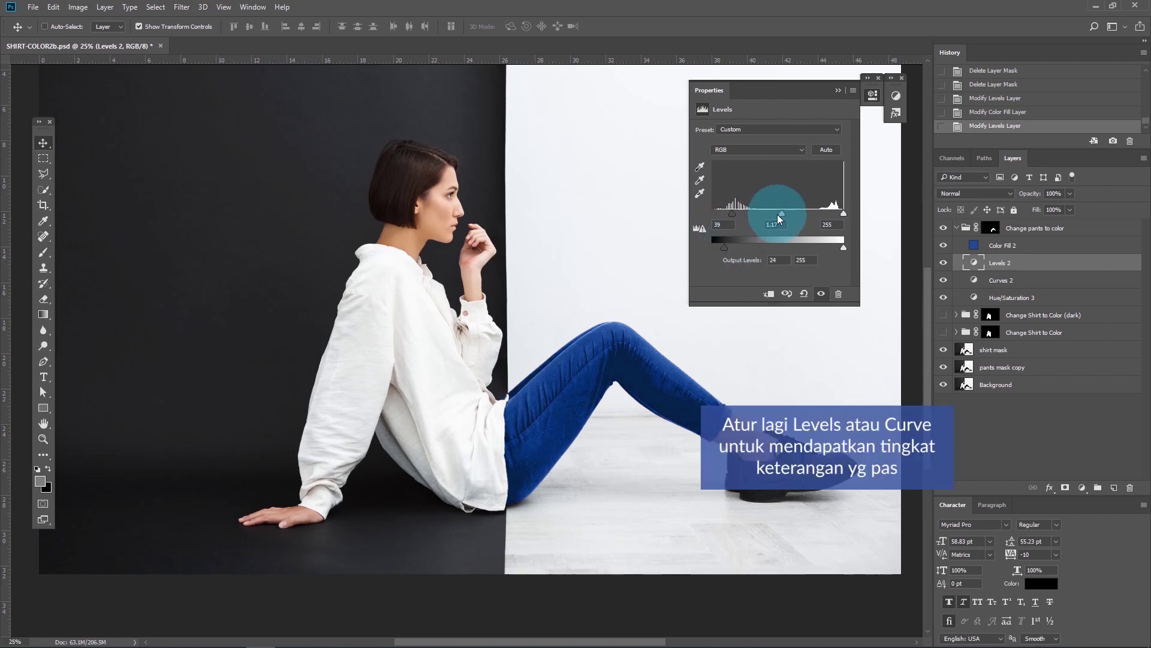
drag(734, 220, 719, 216)
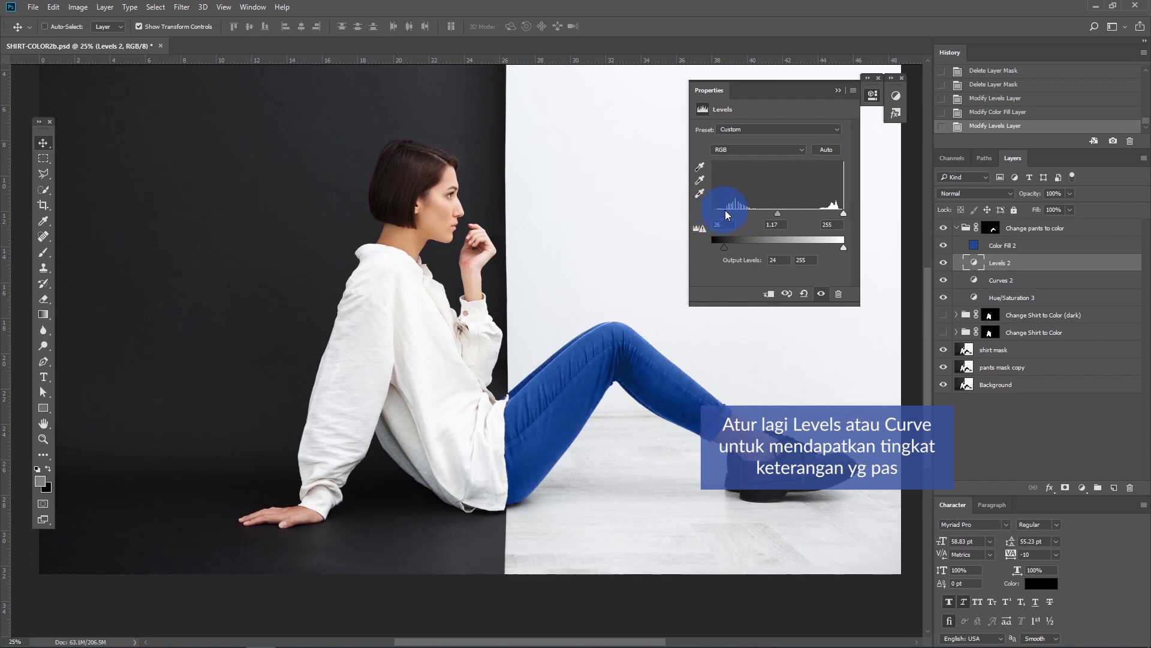
click(41, 142)
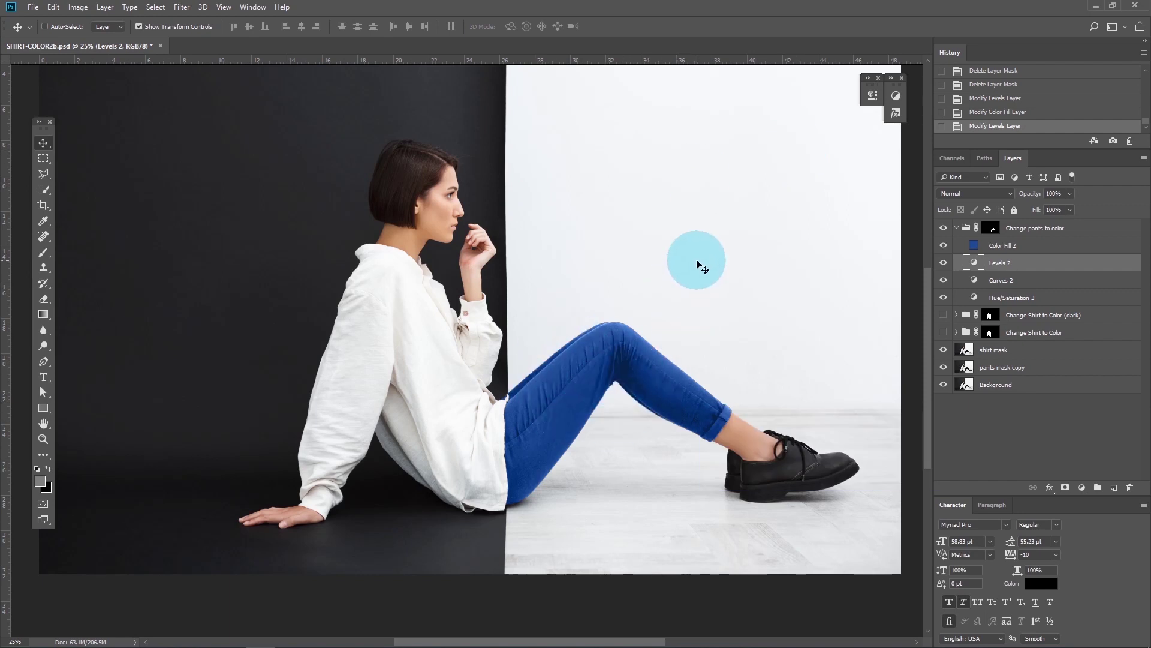
Add a Hue/Saturation adjustment layer above Color Fill 2 and set its hue to +3
click(1018, 249)
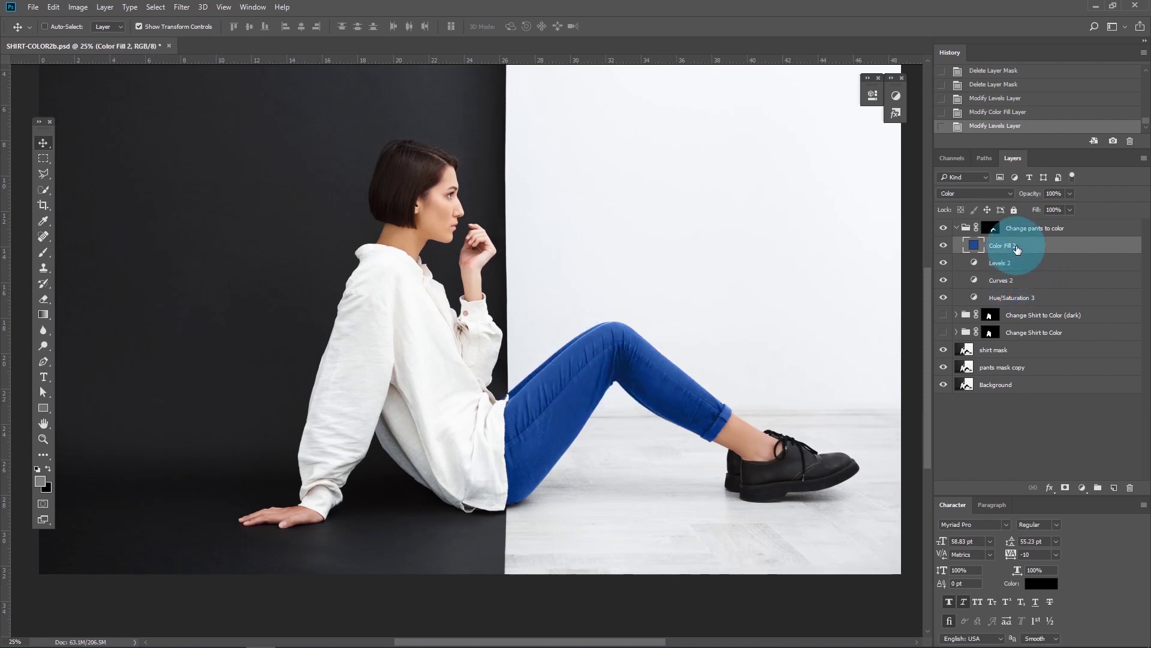
click(1082, 488)
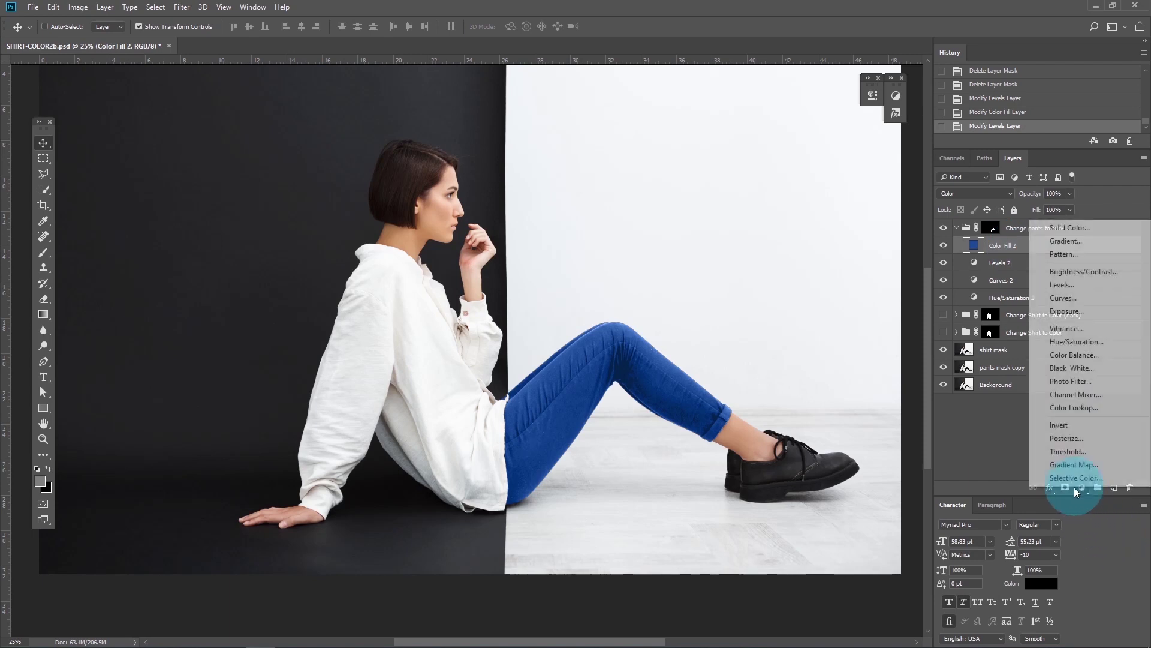
click(1077, 341)
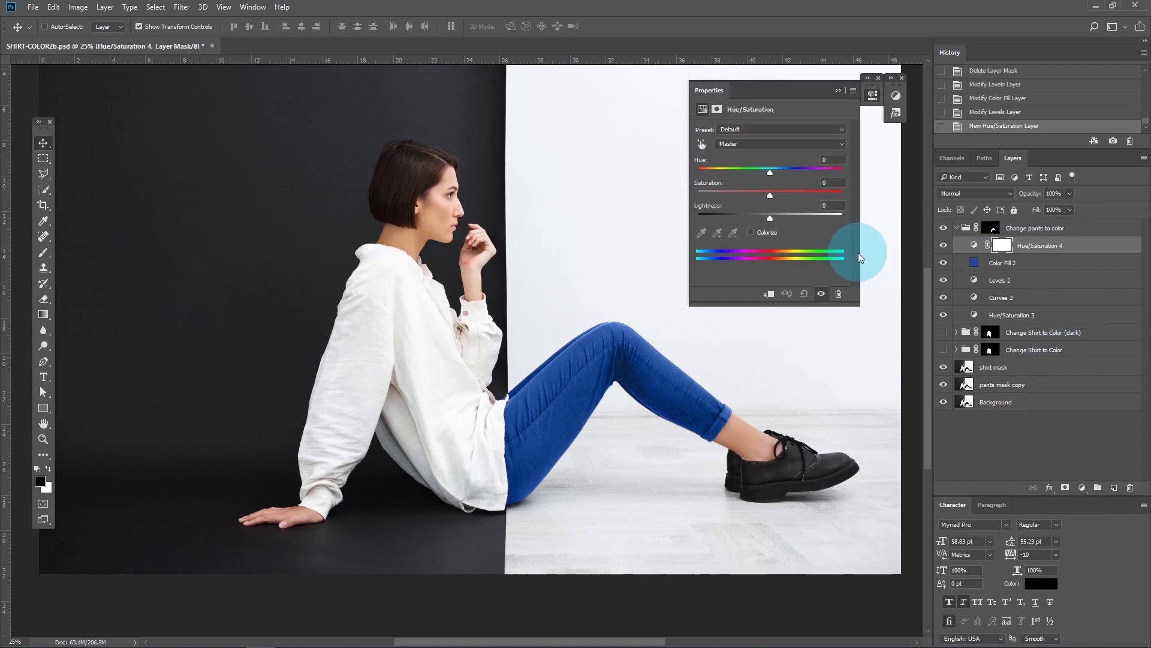
mouse_move(771, 171)
mouse_down()
mouse_move(739, 170)
mouse_move(822, 172)
mouse_move(732, 168)
mouse_move(844, 173)
mouse_move(742, 171)
mouse_move(775, 171)
mouse_up()
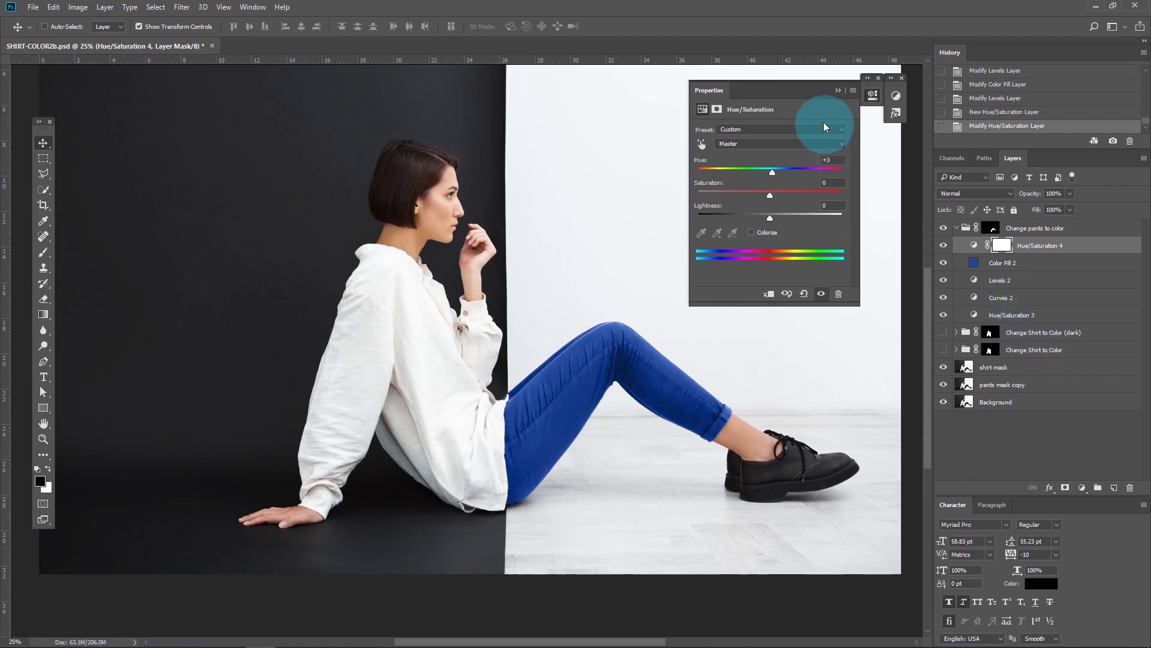
click(838, 91)
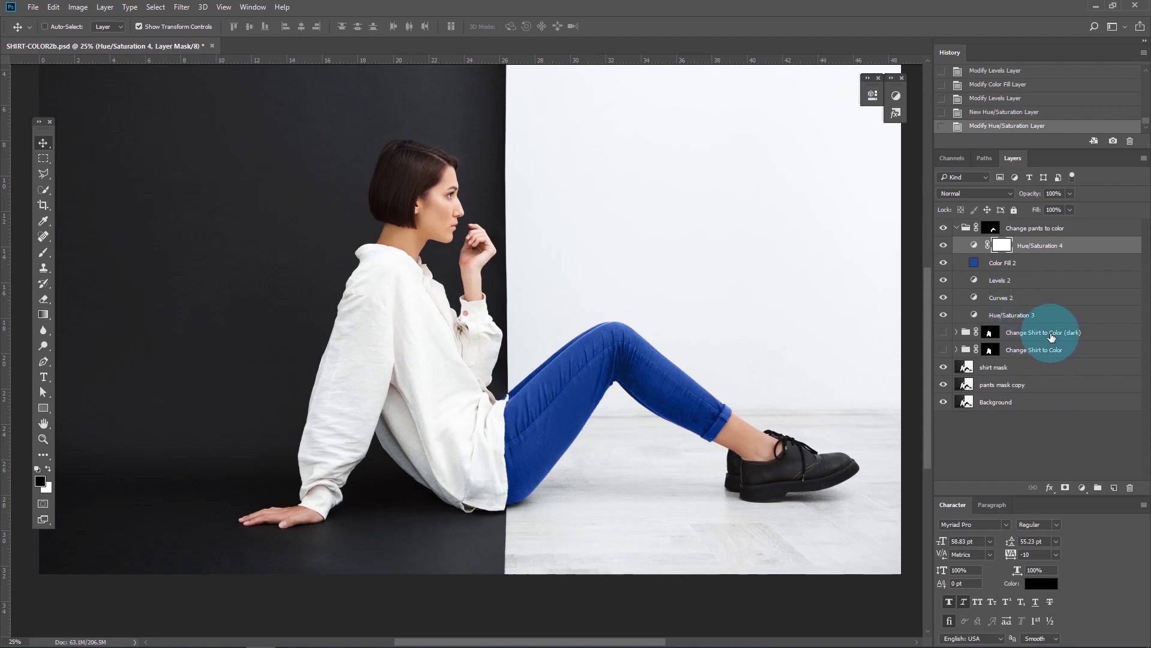
Move the Curves 2 white point further toward the shadows to brighten the blue pants
double_click(973, 296)
drag(759, 157, 744, 153)
click(839, 95)
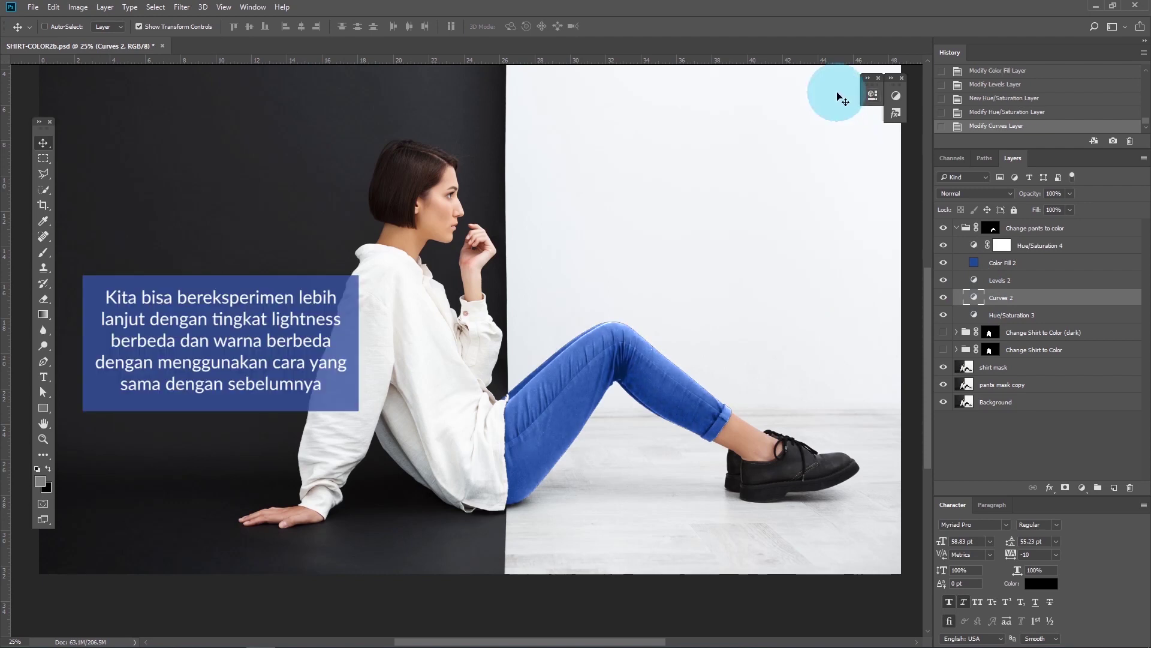
Lighten the pants in Levels 2 with input levels 20, 1.38 and 224 and an output black level of 61
double_click(974, 280)
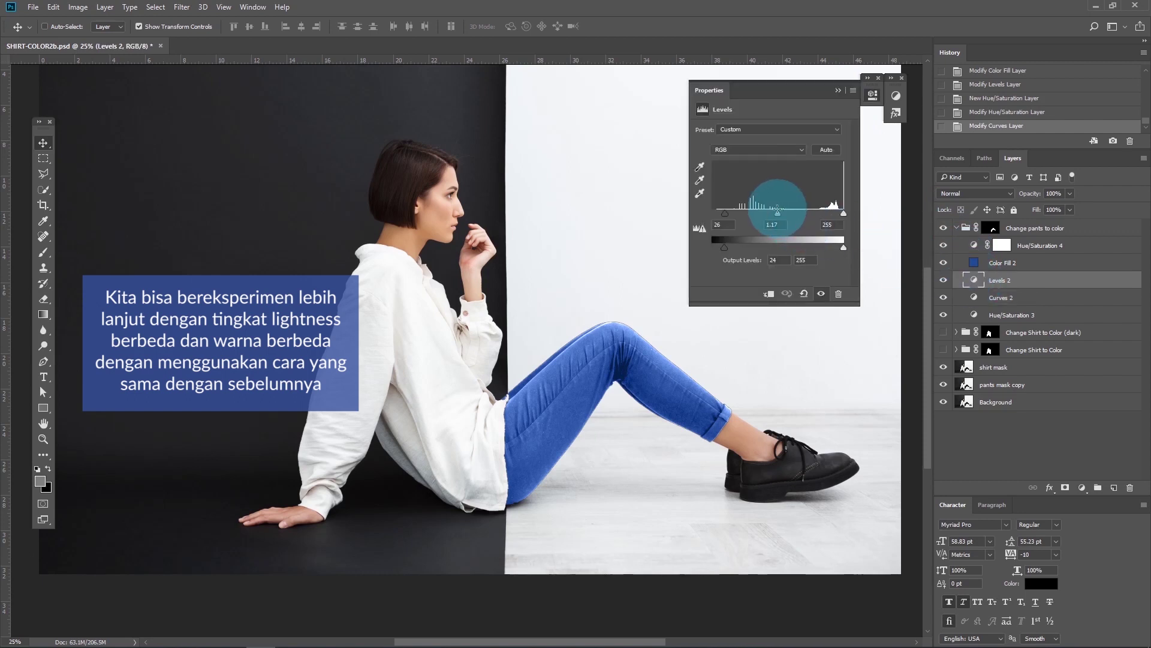
mouse_move(840, 213)
mouse_down()
mouse_move(722, 213)
mouse_move(764, 211)
mouse_up()
drag(722, 247, 744, 247)
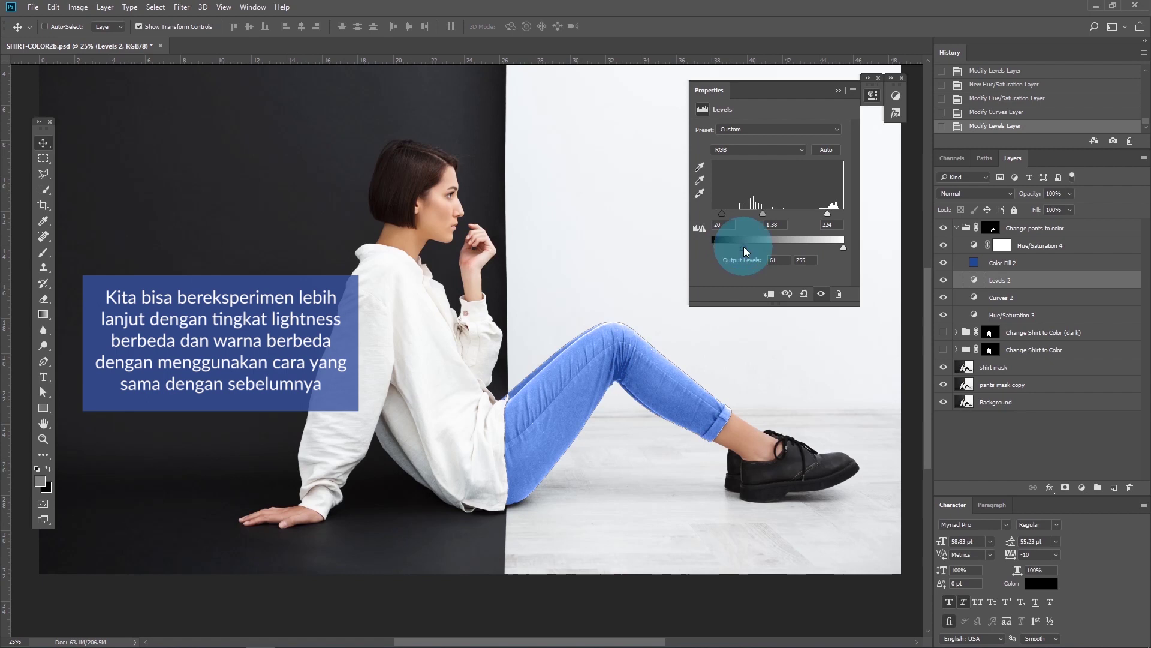
click(839, 91)
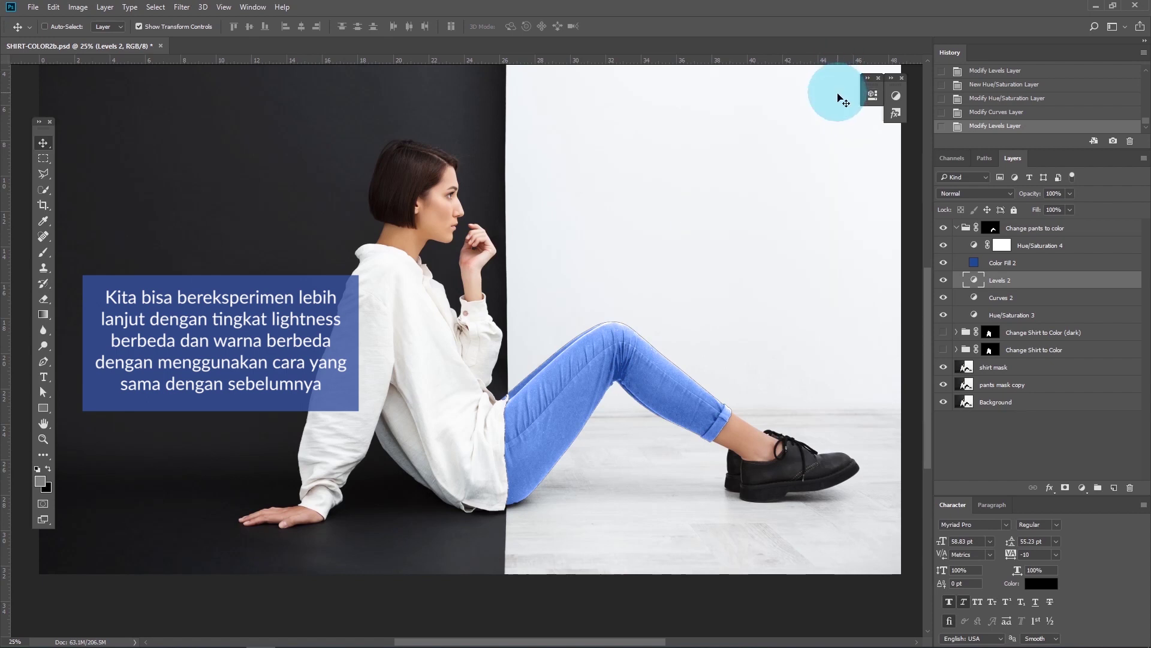
Change the Color Fill 2 layer's colour to a bright yellow with hue 52
double_click(974, 264)
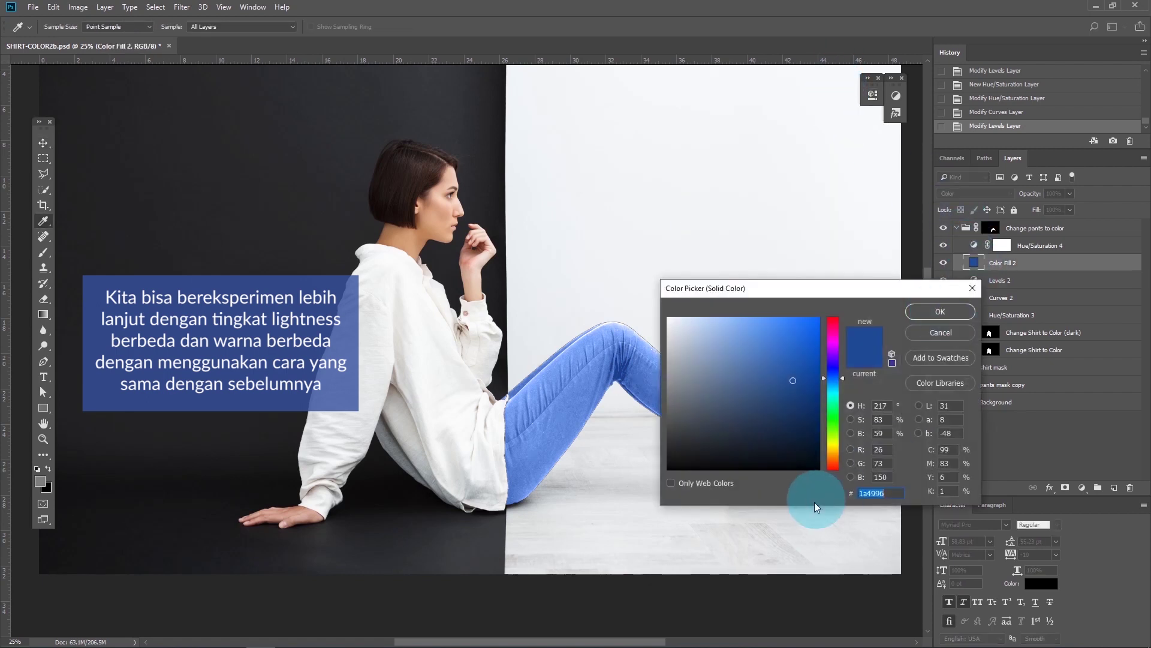
click(834, 448)
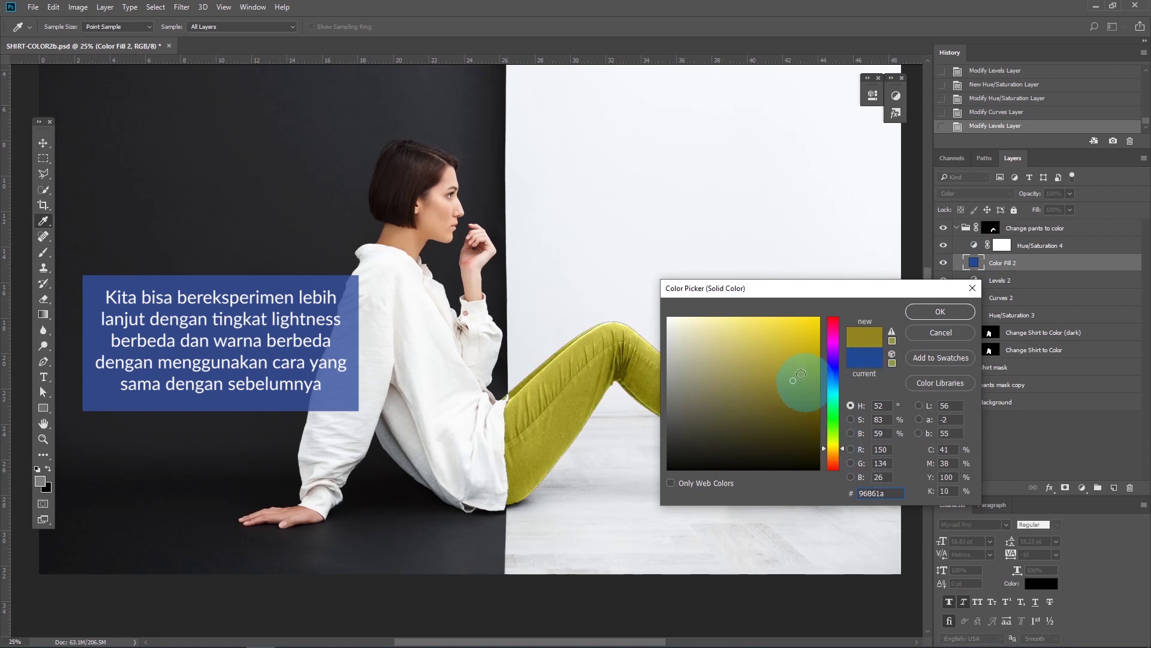
drag(785, 332, 767, 327)
click(933, 313)
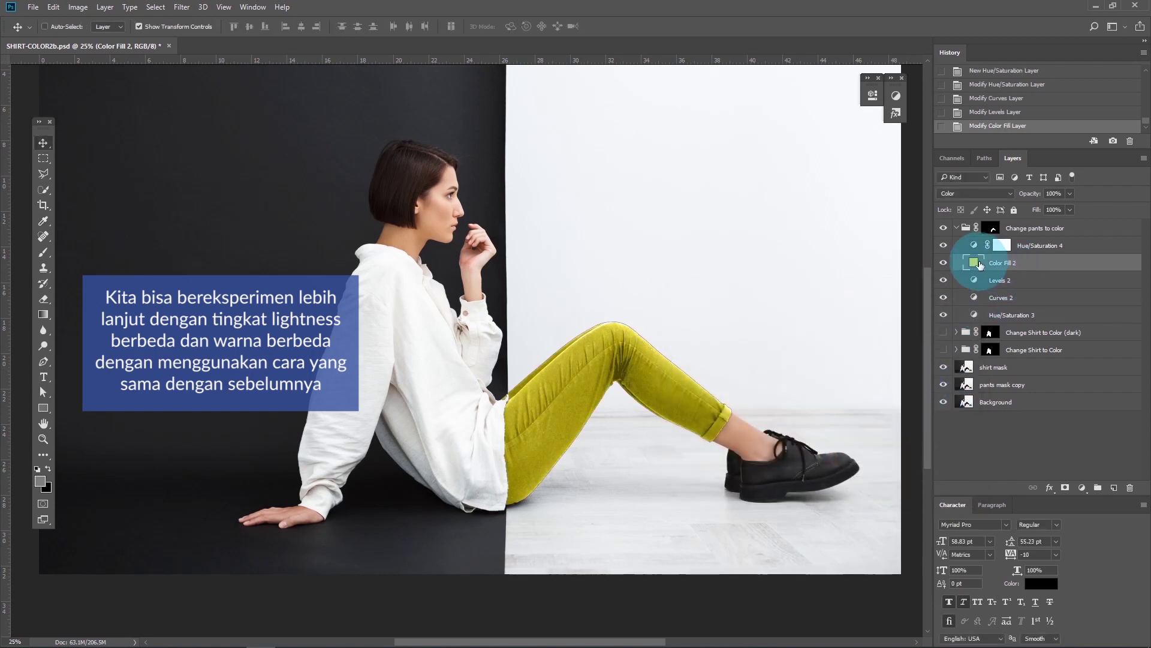
Readjust the Curves 2 white point slightly to fine-tune the yellow pants' brightness
double_click(975, 297)
drag(745, 157, 748, 157)
click(839, 91)
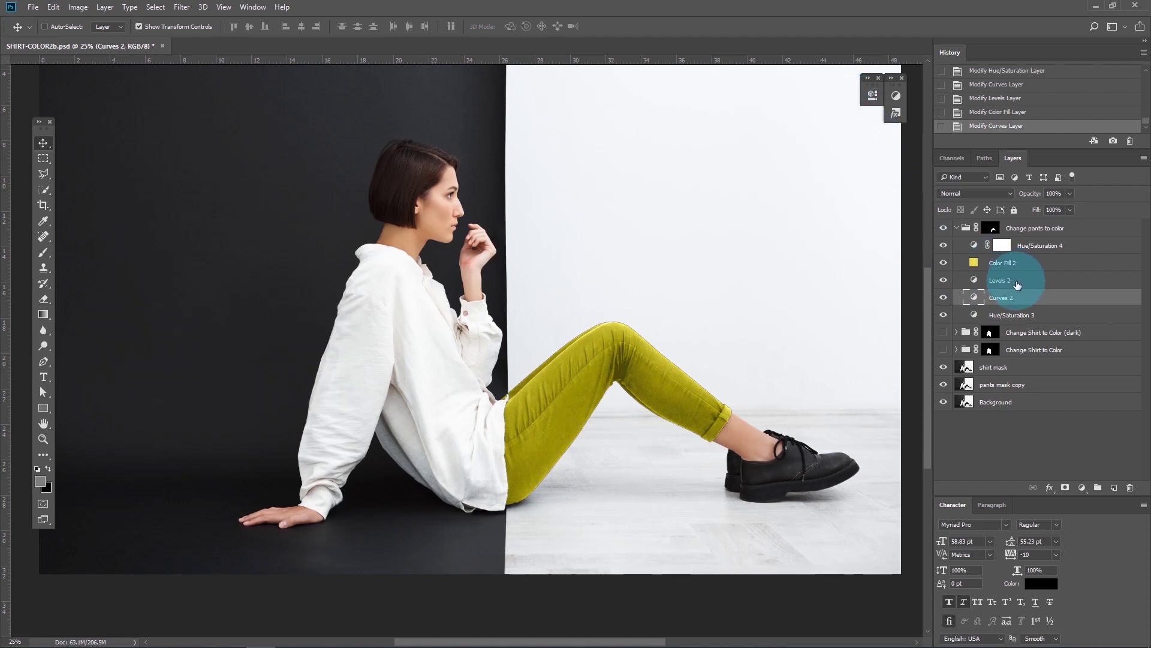
Set the hue of the Hue/Saturation 4 layer to 0
double_click(973, 246)
mouse_move(771, 170)
mouse_down()
mouse_move(720, 172)
mouse_move(825, 178)
mouse_move(771, 172)
mouse_up()
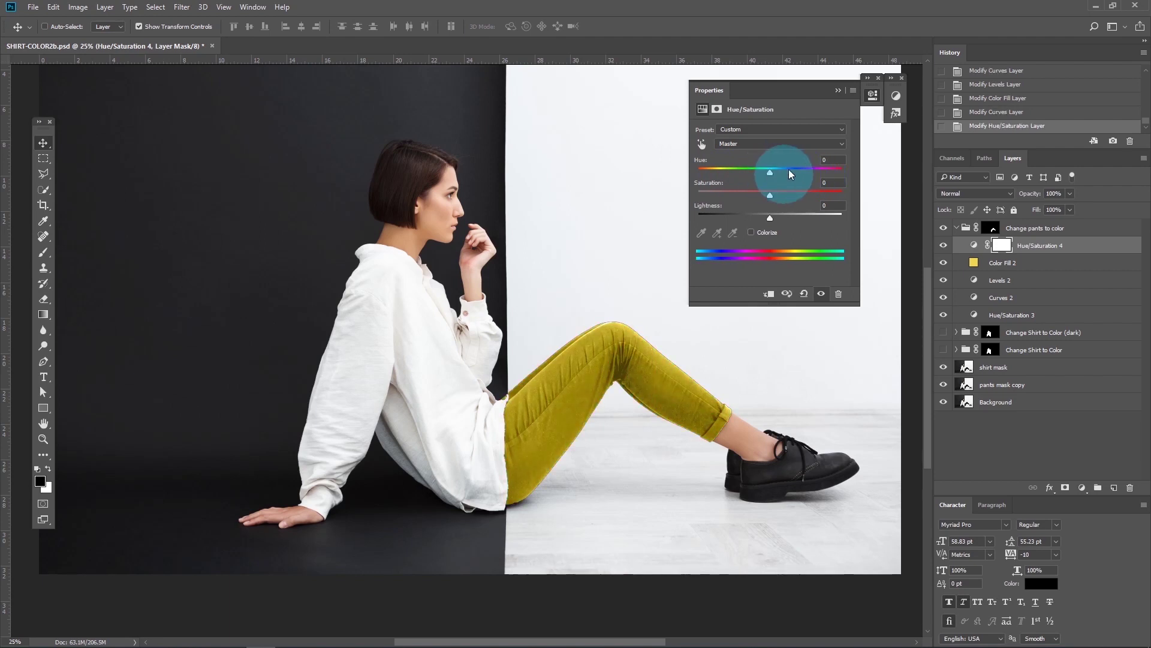
click(838, 92)
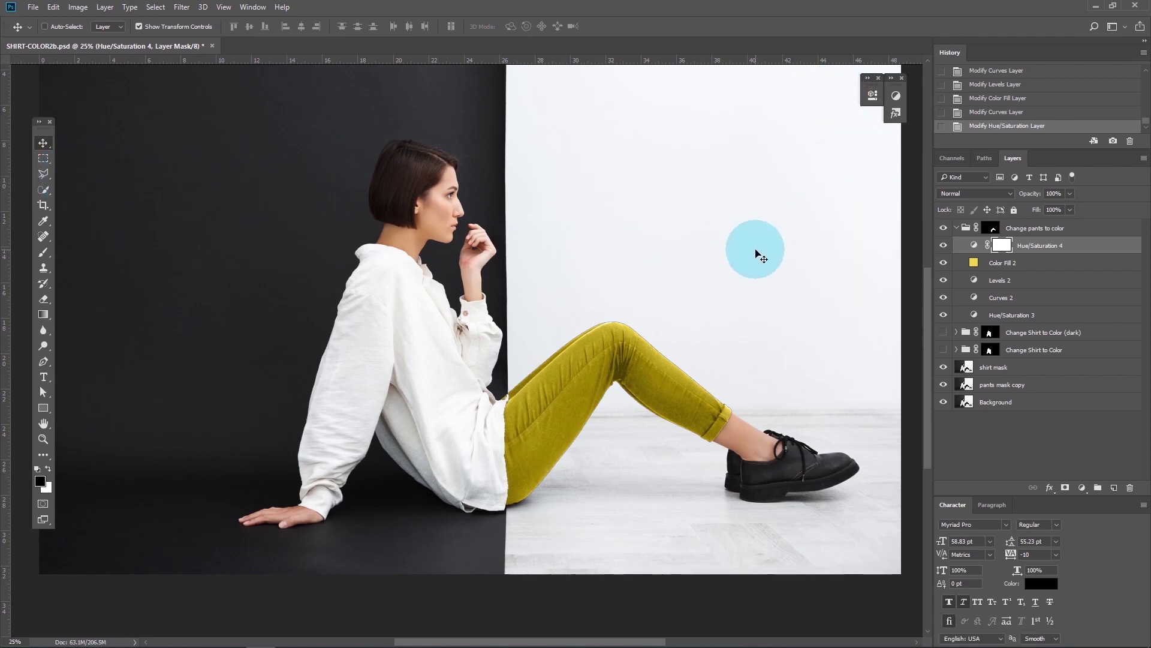
Collapse and hide the Change pants to color group and select the Change Shirt to Color (dark) group
click(44, 438)
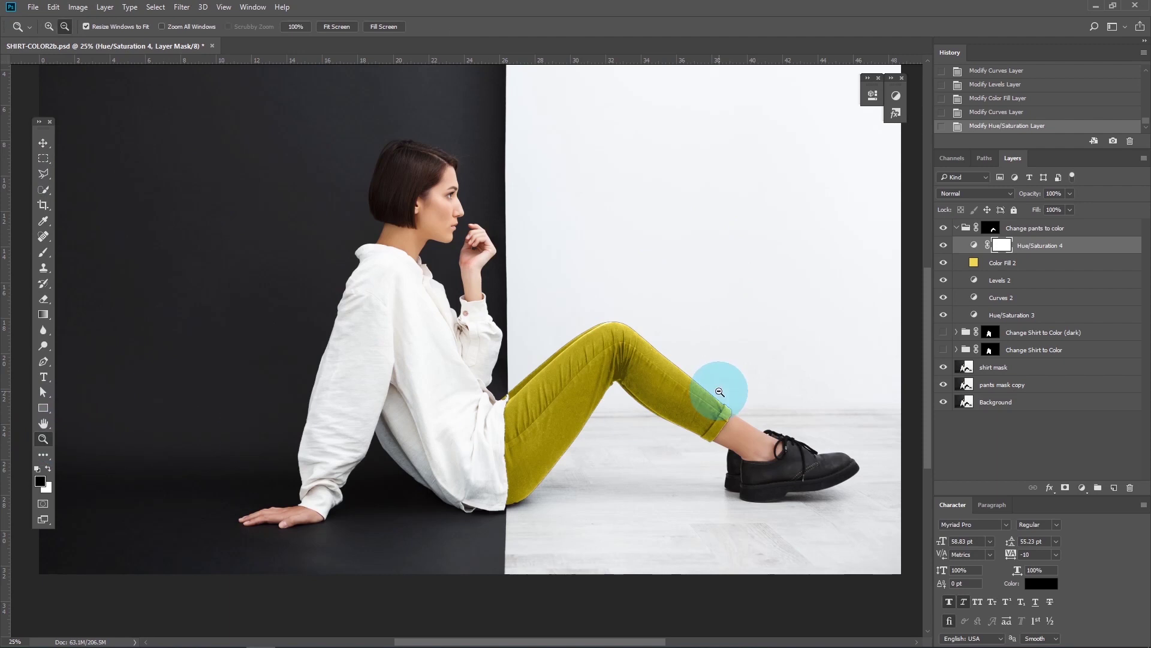
alt+click(719, 391)
click(43, 143)
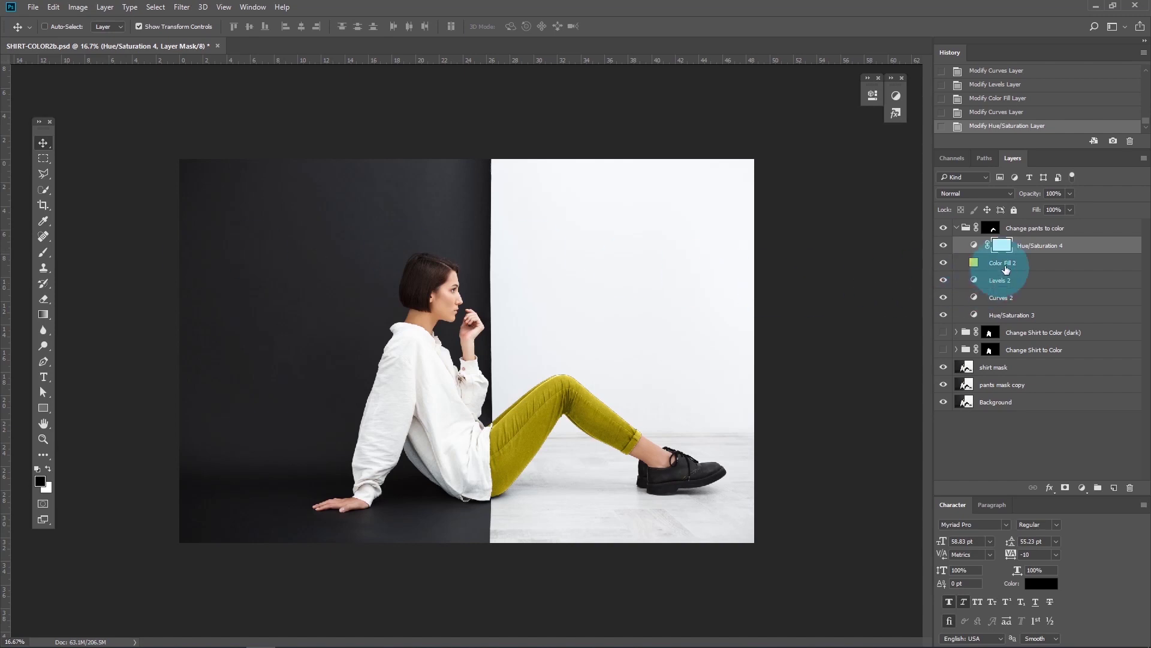
click(956, 227)
click(943, 226)
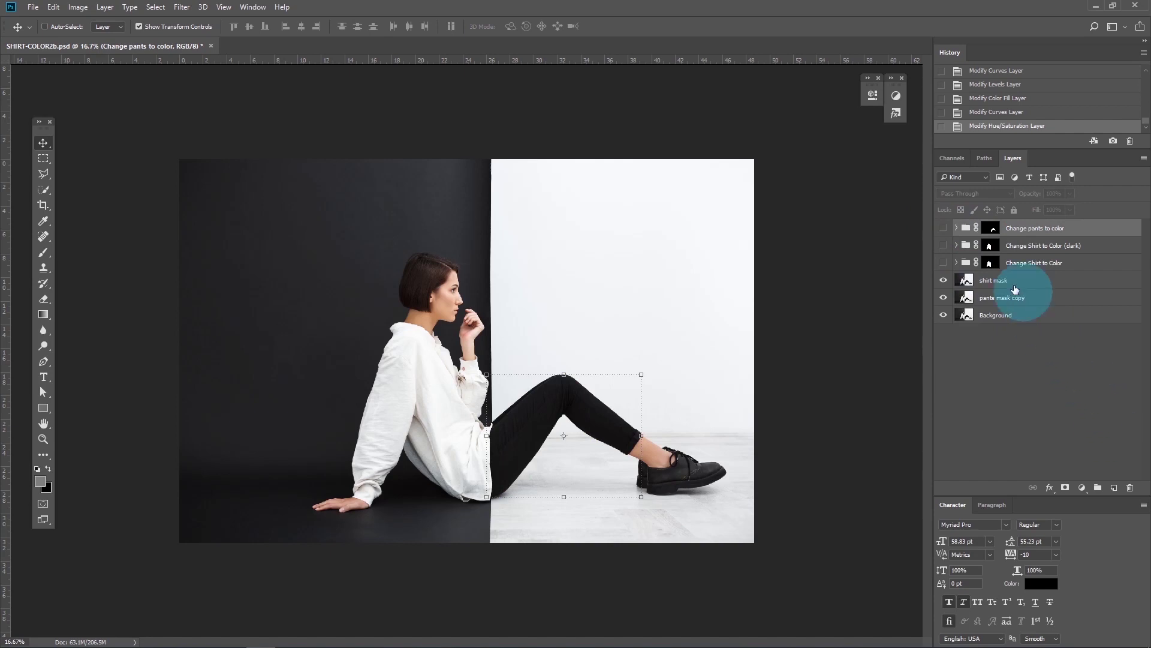
click(1027, 246)
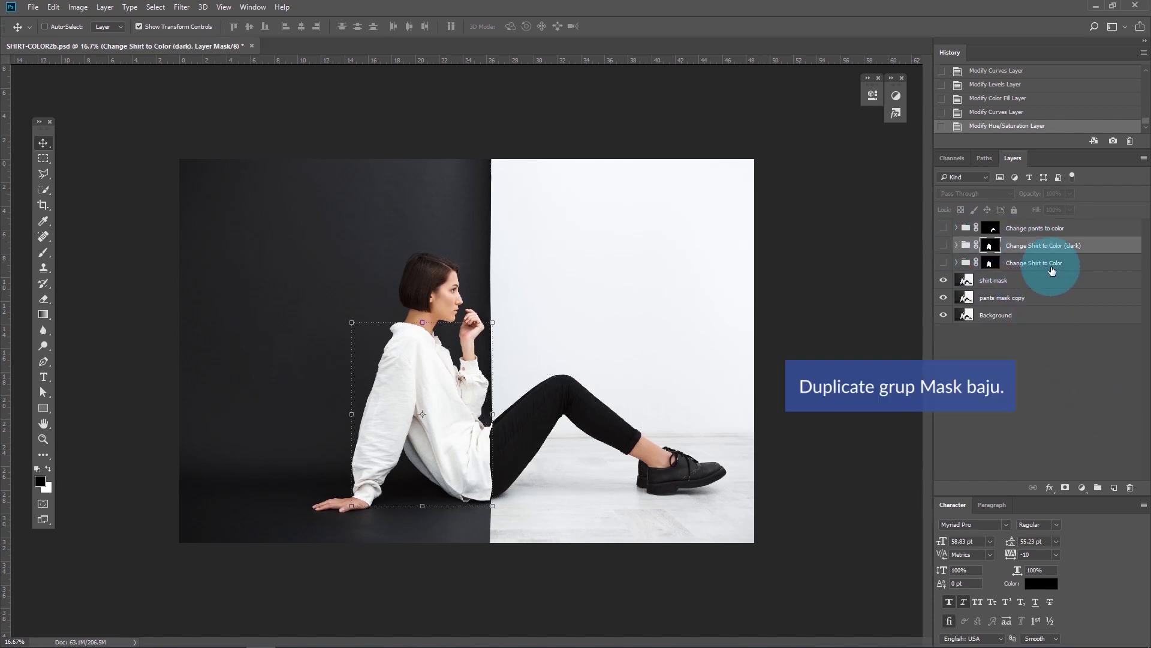
Duplicate the Change Shirt to Color (dark) group as "Change Shirt to Black"
right_click(1023, 247)
click(934, 285)
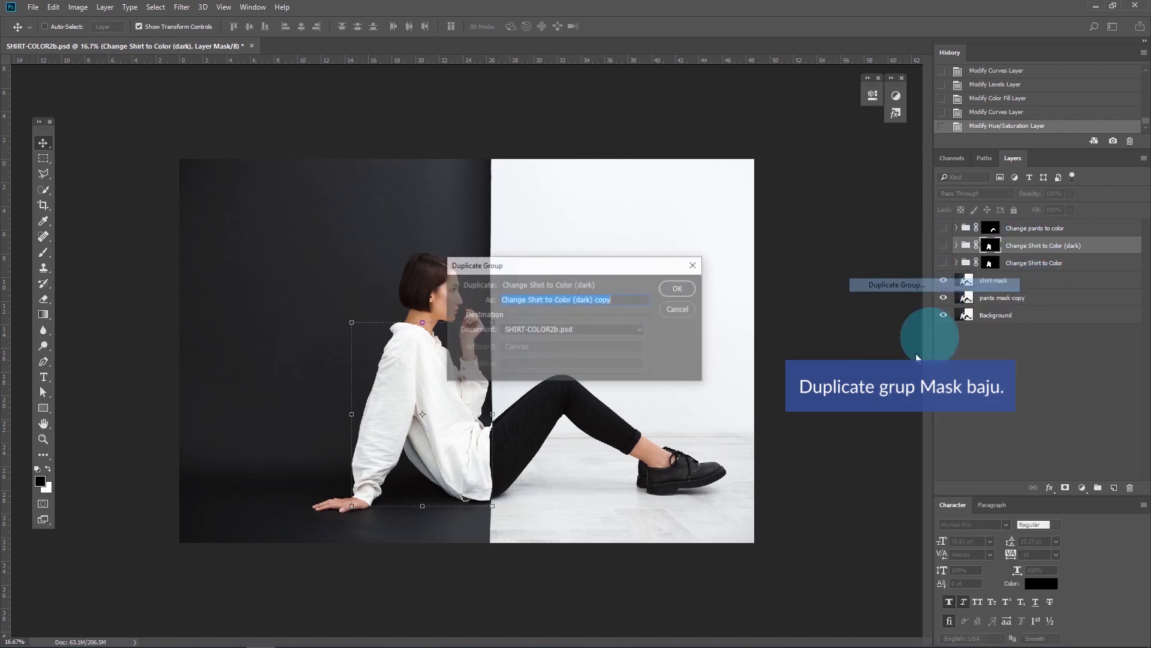
click(629, 298)
key(ctrl+shift+Left)
key(ctrl+shift+Left)
key(ctrl+shift+Left)
key(ctrl+shift+Right)
key(ctrl+shift+Left)
text(Blac)
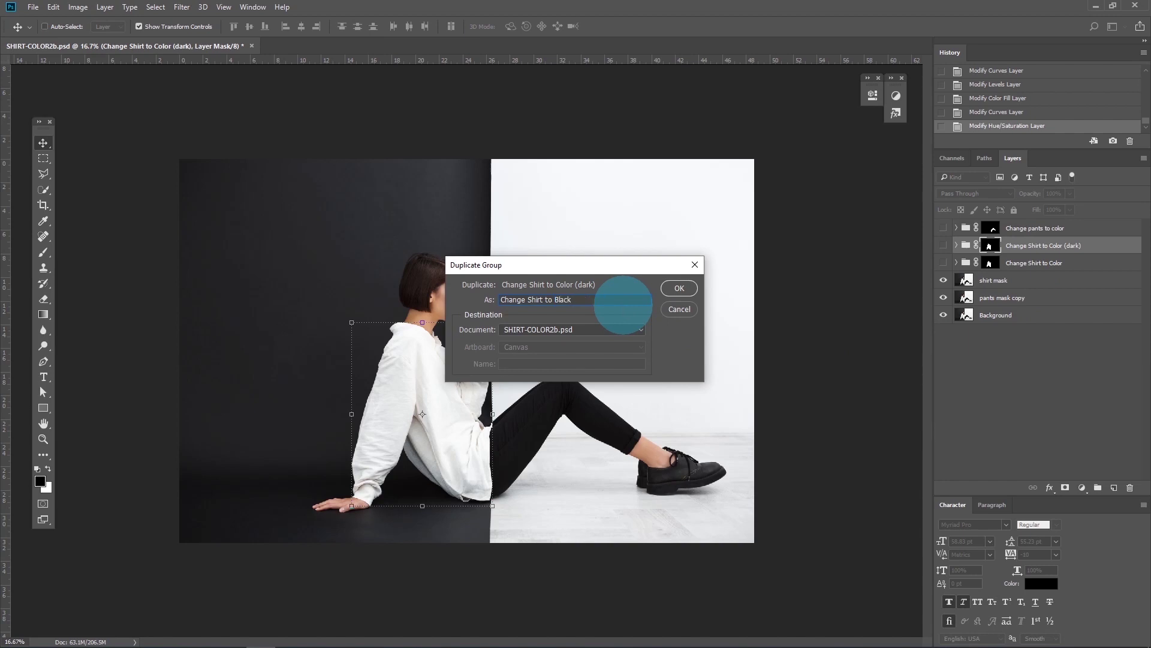
key(Return)
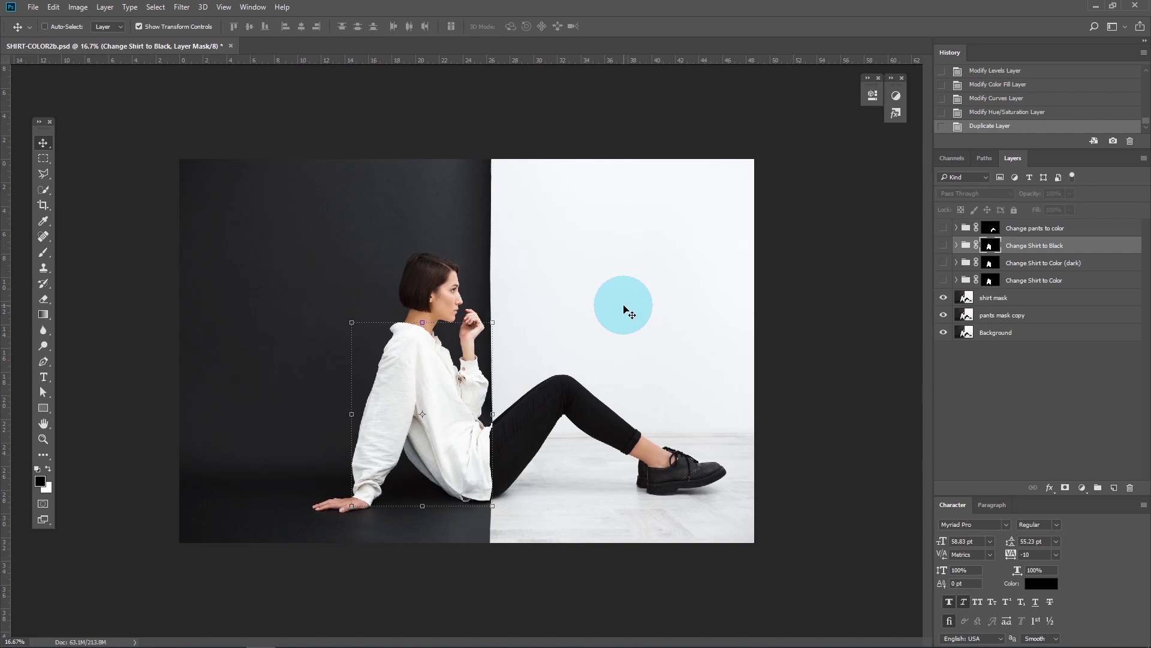
In the shown Change Shirt to Black group, set Color Fill 1 to near-black 010101 and delete the Hue/Saturation 2 layer
click(944, 245)
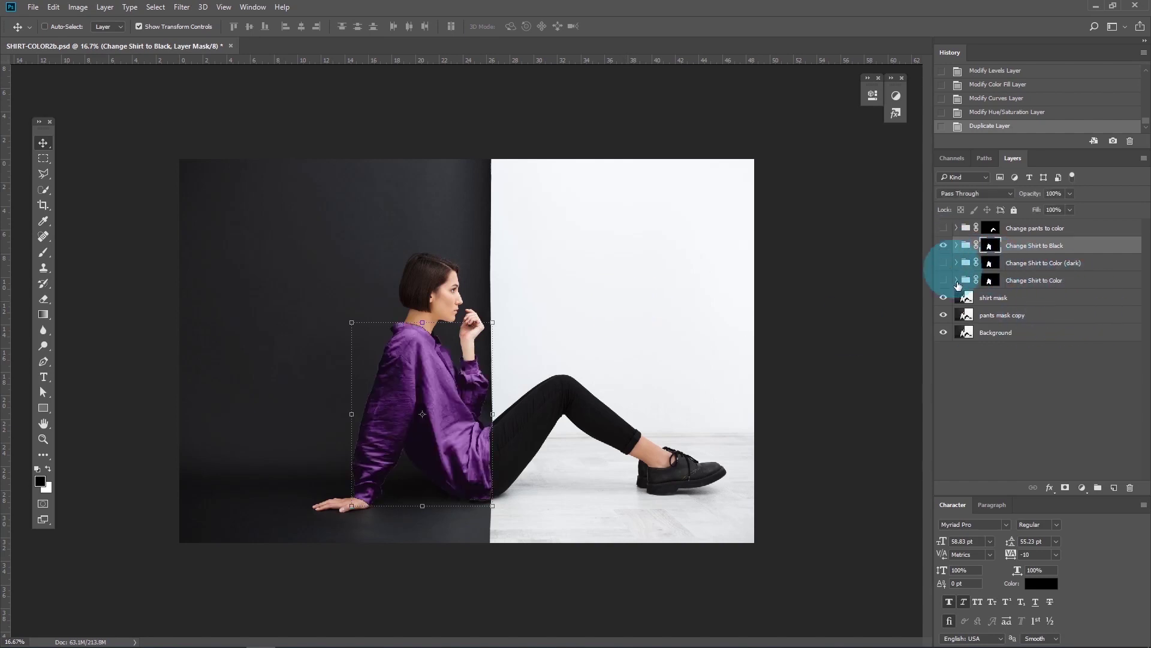
click(957, 245)
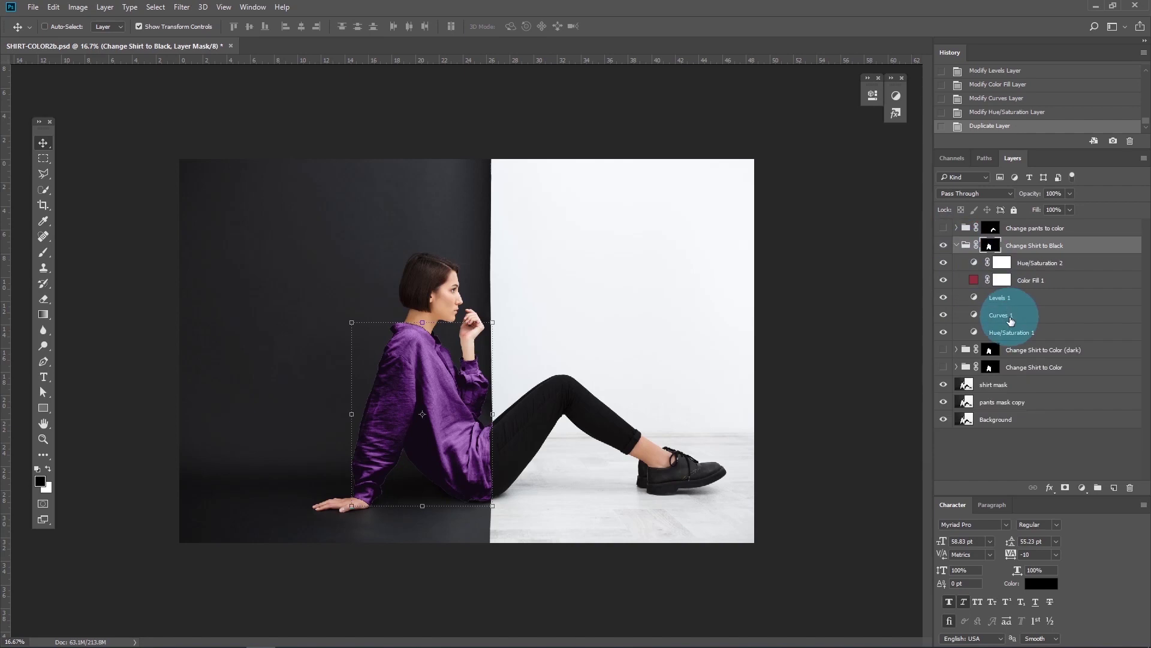
click(973, 282)
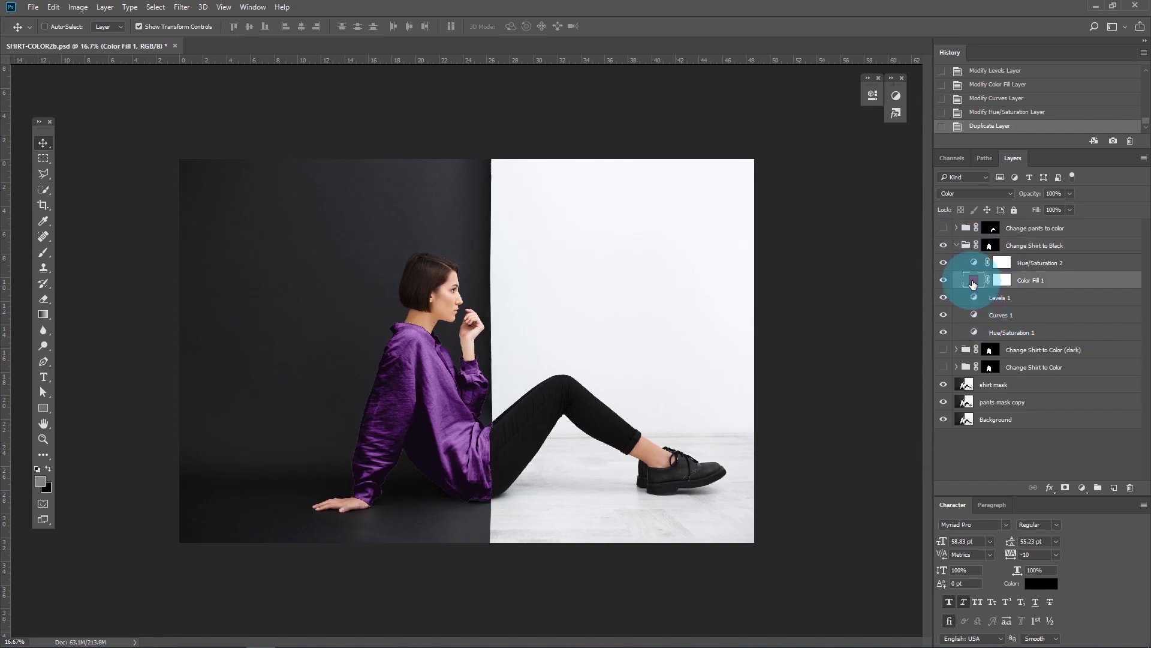
double_click(973, 282)
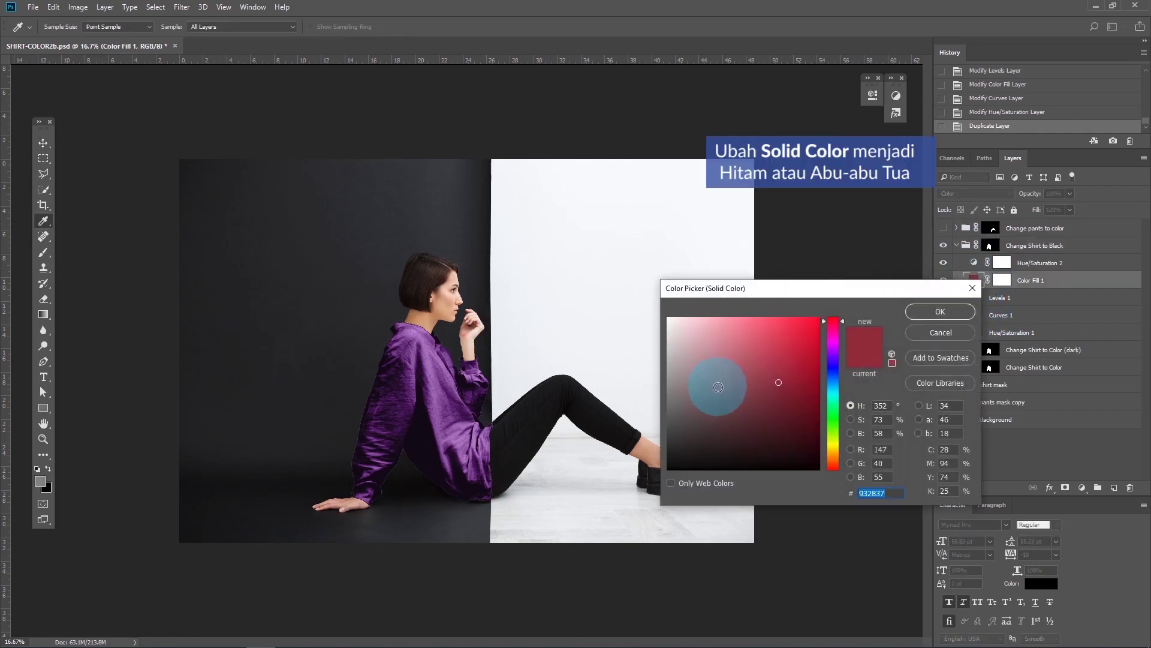
click(637, 465)
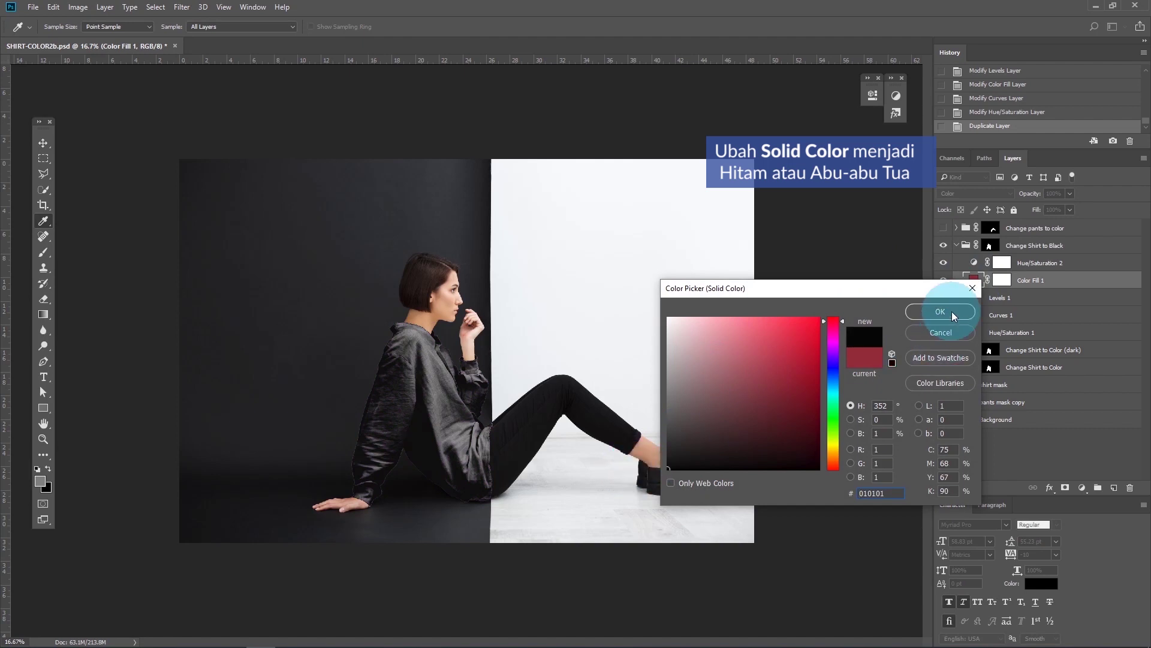
click(951, 311)
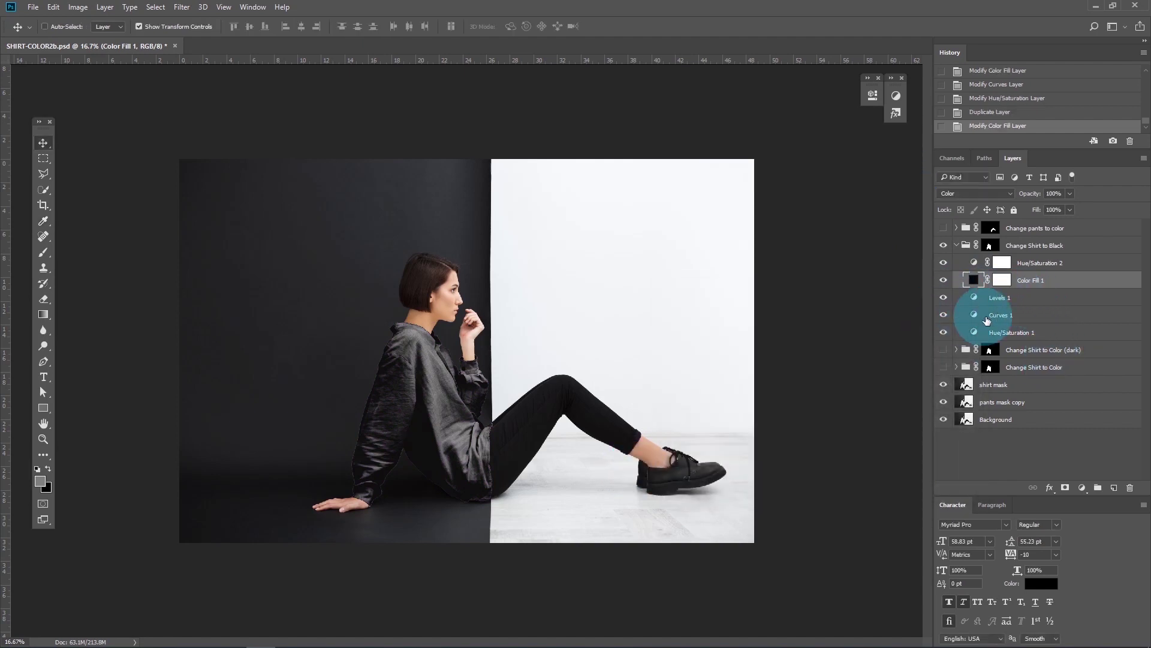
click(944, 263)
drag(989, 264, 1130, 488)
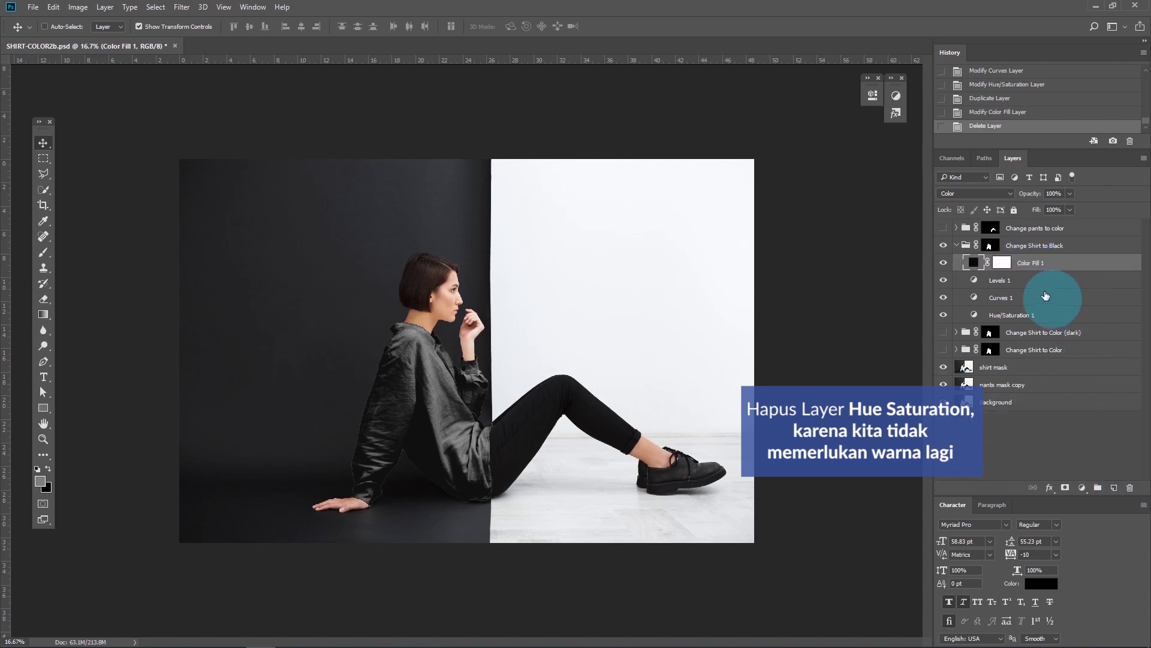
Reshape the lower part of the Curves 1 curve to tune the darkness of the black shirt
double_click(974, 298)
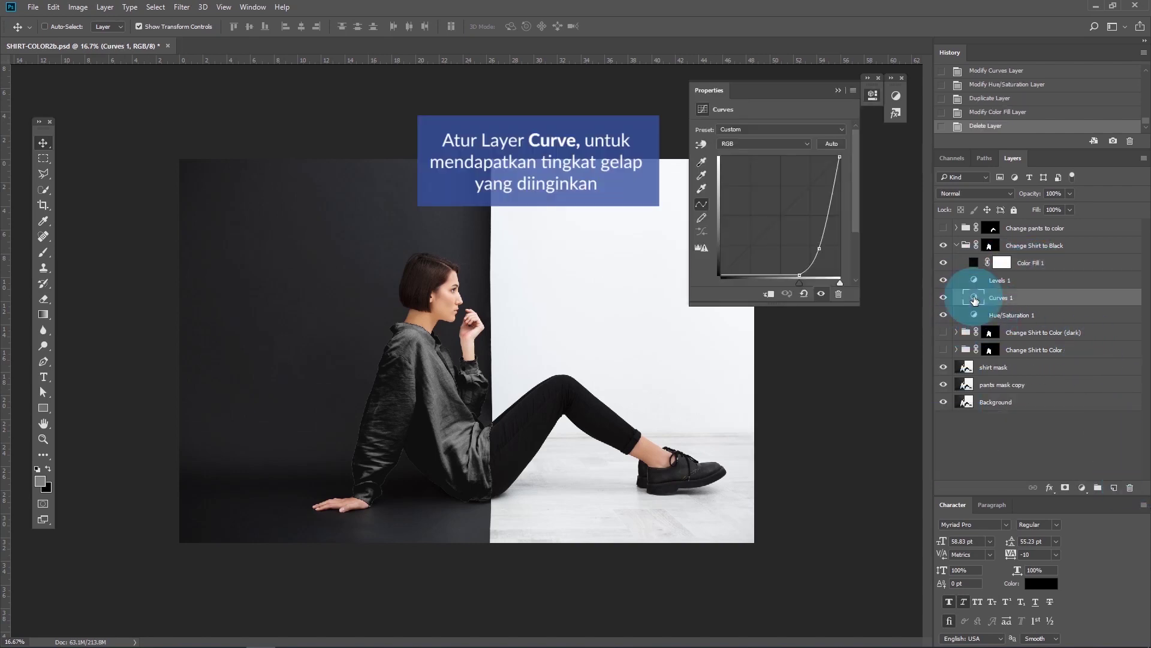
drag(801, 275, 828, 243)
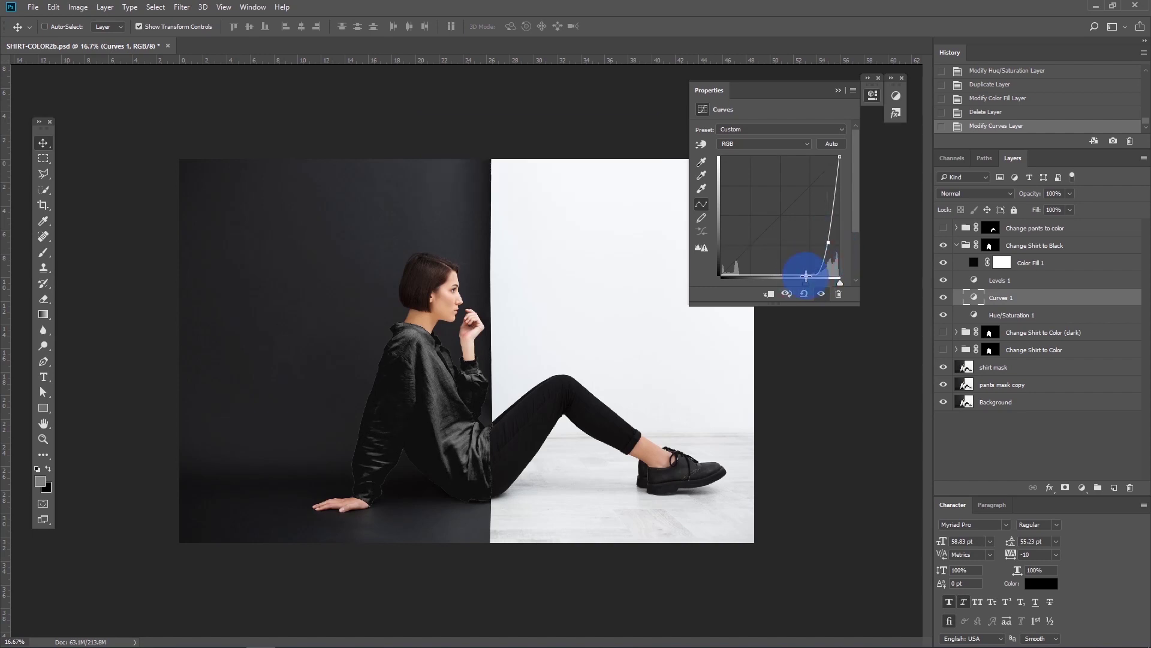
mouse_move(792, 277)
mouse_down()
mouse_move(818, 277)
mouse_move(828, 249)
mouse_move(798, 273)
mouse_move(828, 252)
mouse_move(817, 256)
mouse_up()
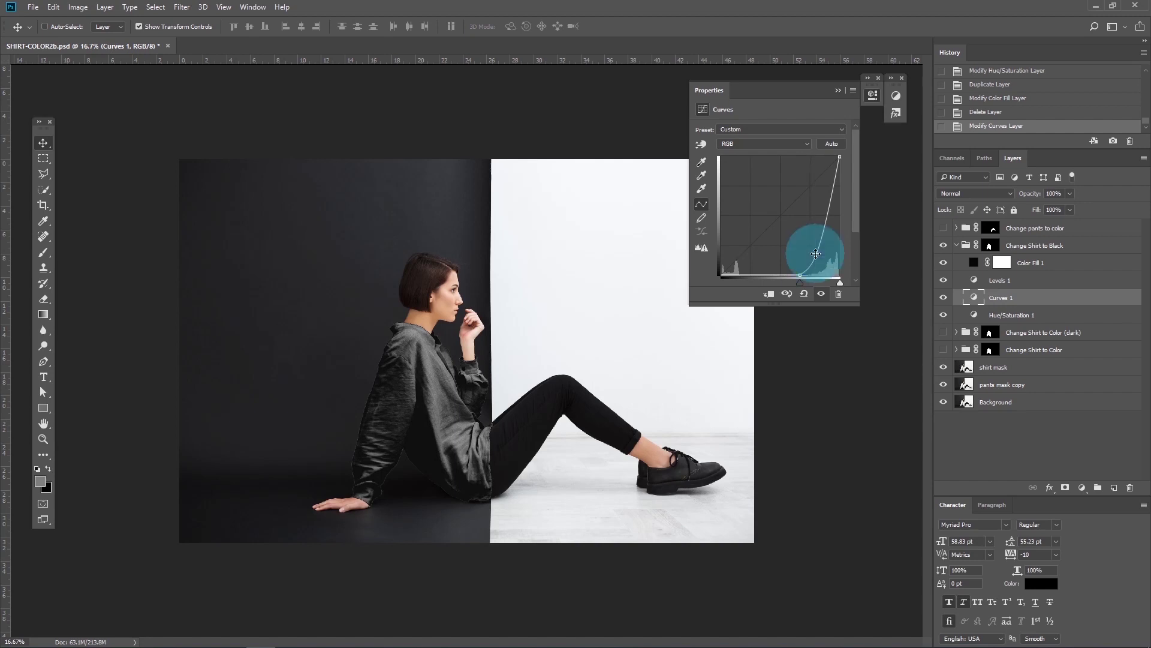
click(837, 90)
Darken the shirt with the Levels 1 layer, setting its output levels to 0 and 94 and the input black point to 94
double_click(975, 281)
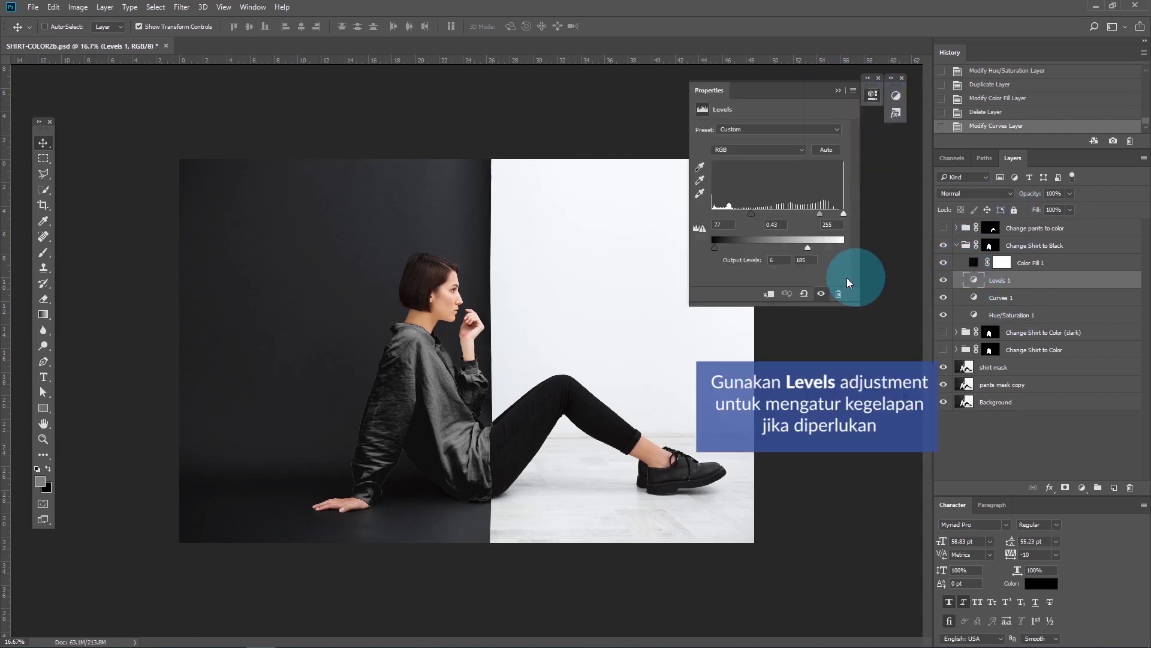
mouse_move(716, 247)
mouse_down()
mouse_move(691, 247)
mouse_move(713, 250)
mouse_up()
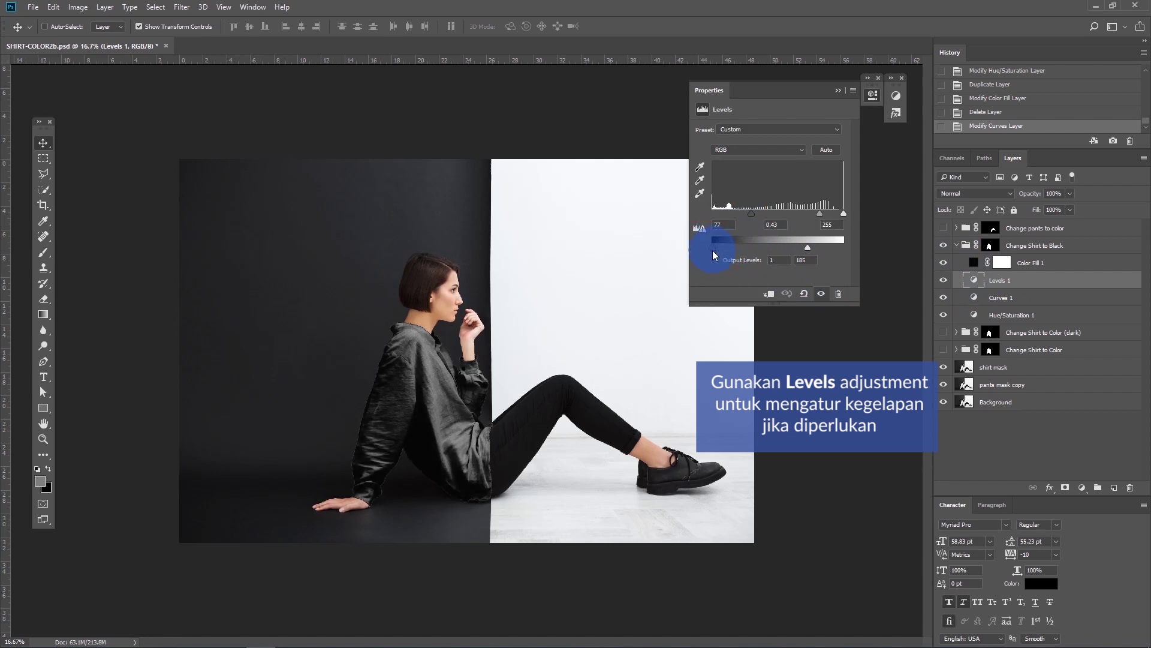
drag(805, 247, 766, 248)
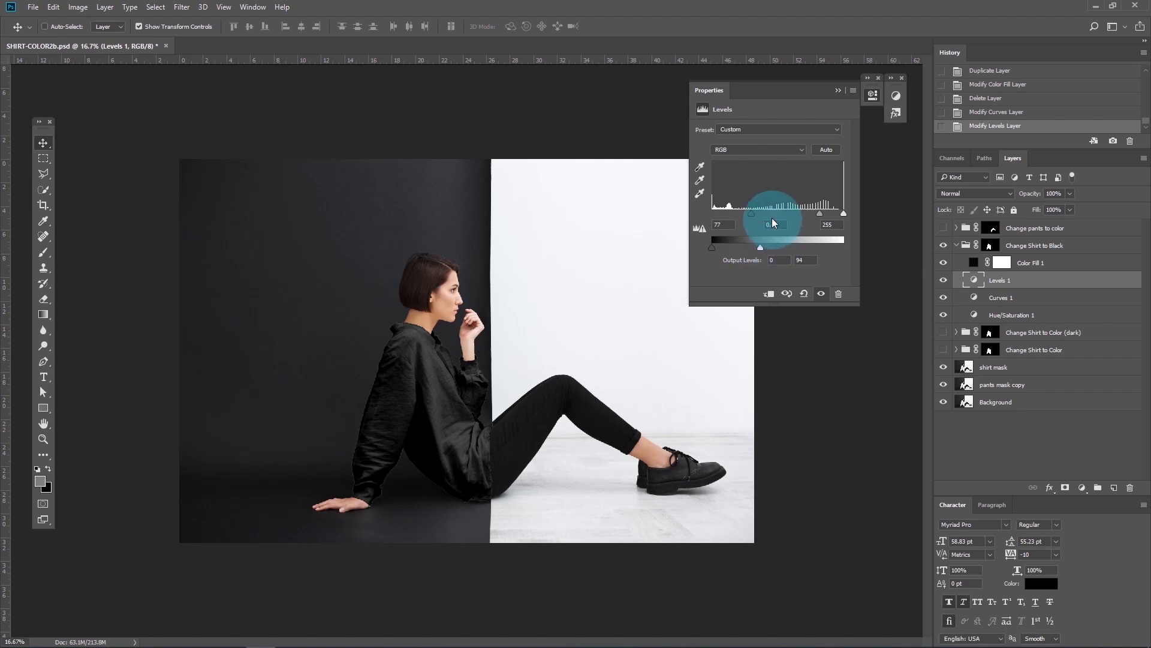
mouse_move(753, 215)
mouse_down()
mouse_move(736, 216)
mouse_move(758, 215)
mouse_up()
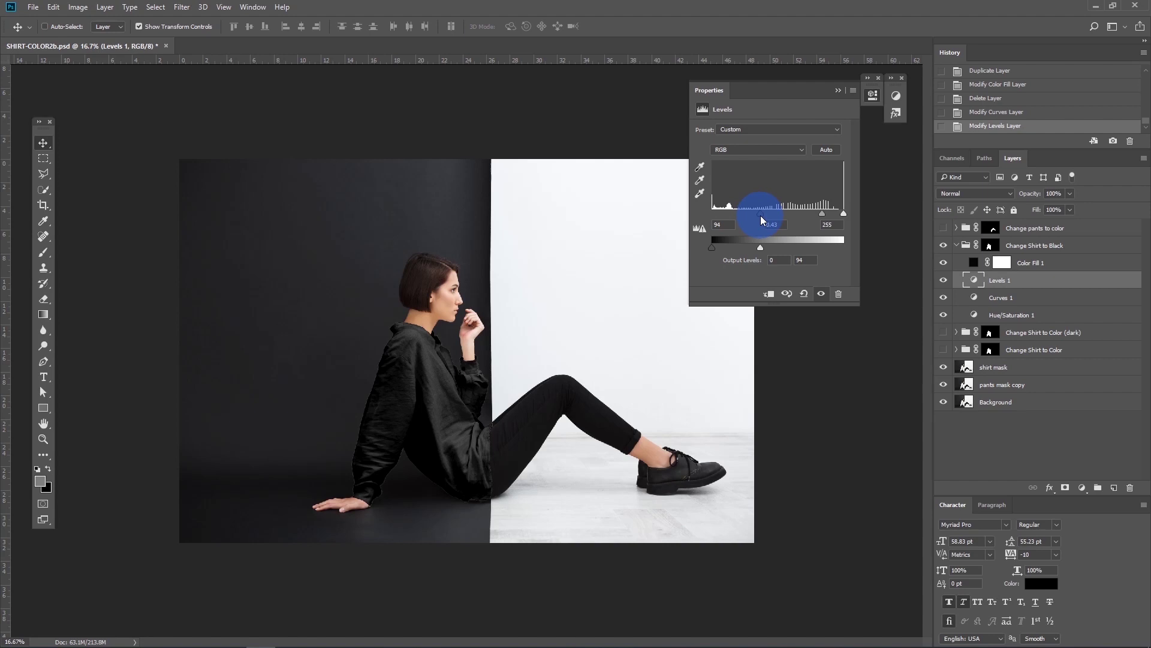
click(838, 90)
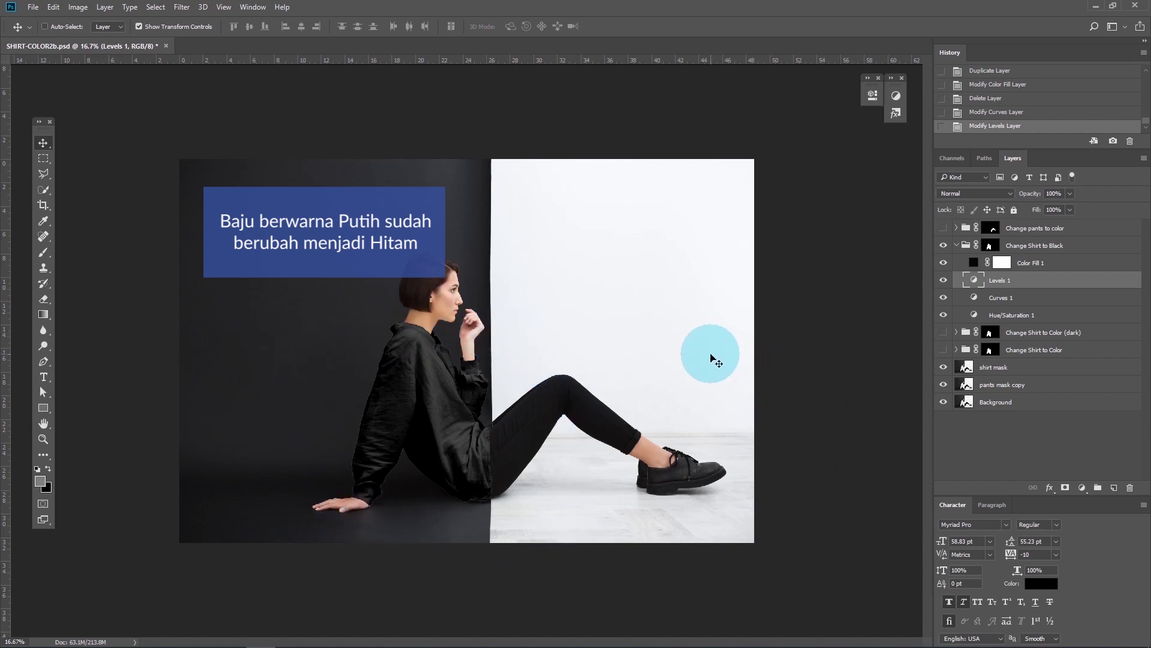
Compare the black shirt with the original by isolating the shirt mask layer and restoring the other layers
alt+click(943, 368)
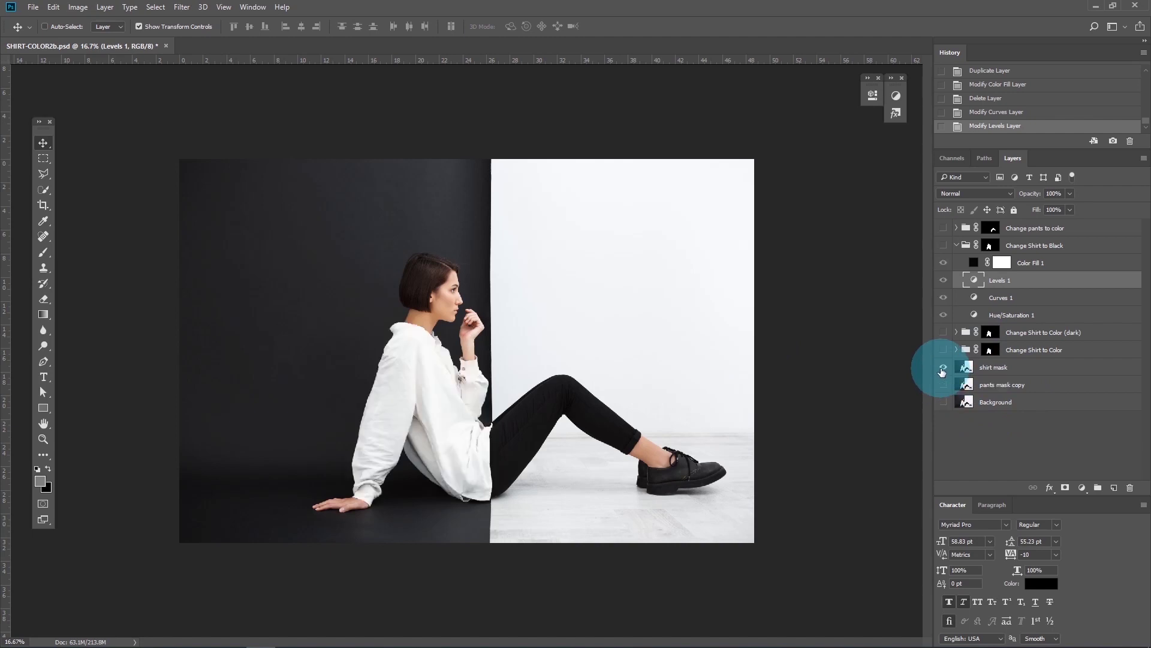
alt+click(943, 367)
alt+click(943, 367)
alt+click(943, 368)
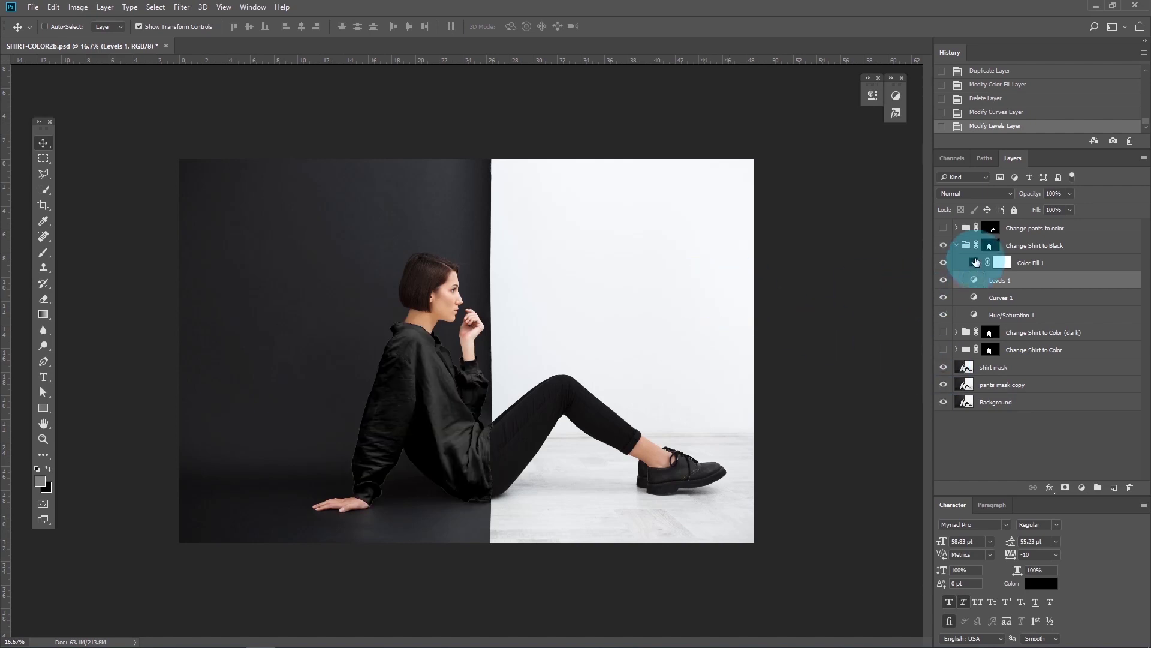
Collapse and hide the Change Shirt to Black group, and show the Change pants to color group
click(957, 245)
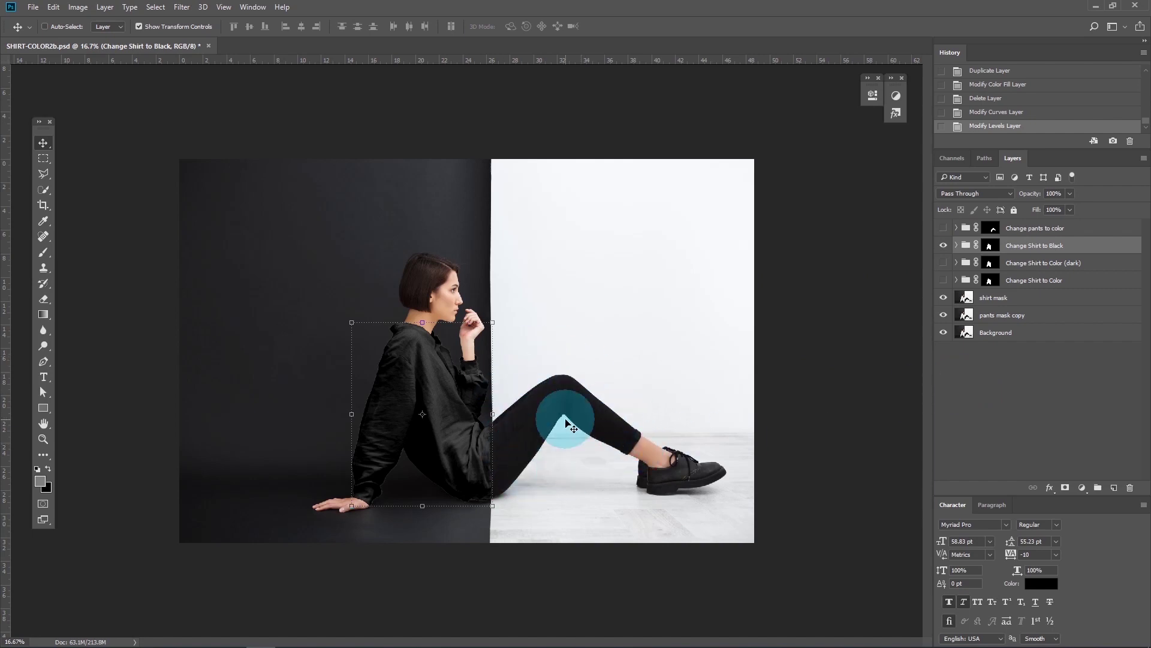
click(944, 246)
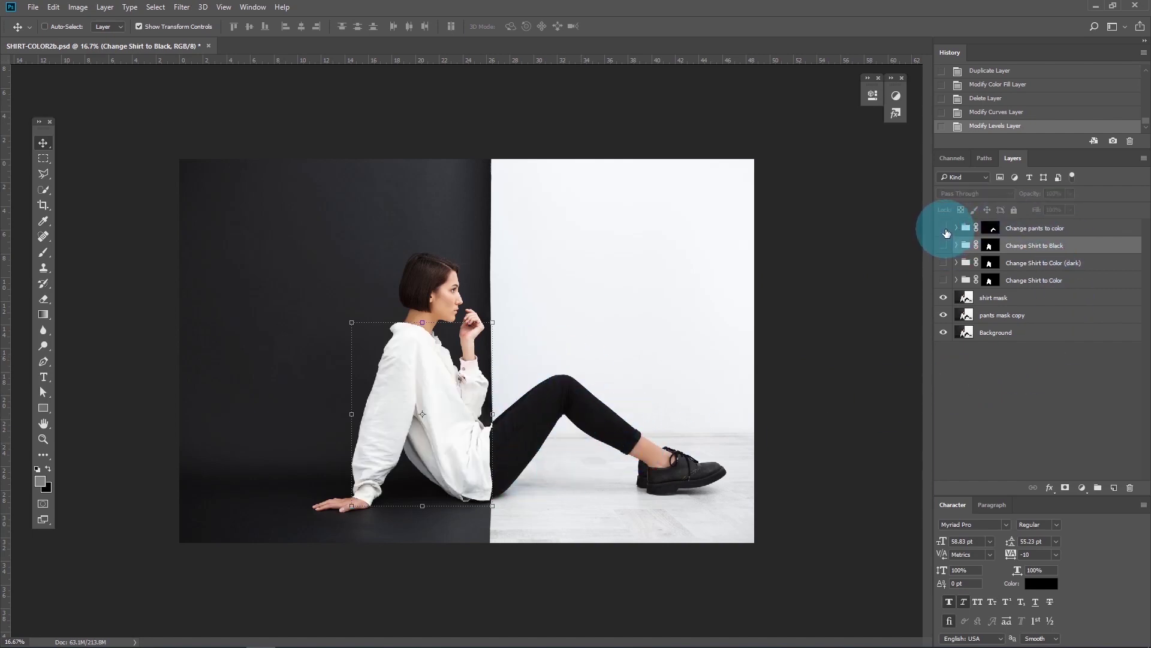
click(947, 231)
Duplicate the Change pants to color group as "Change pants to white" and hide the original group
click(1014, 228)
right_click(1015, 228)
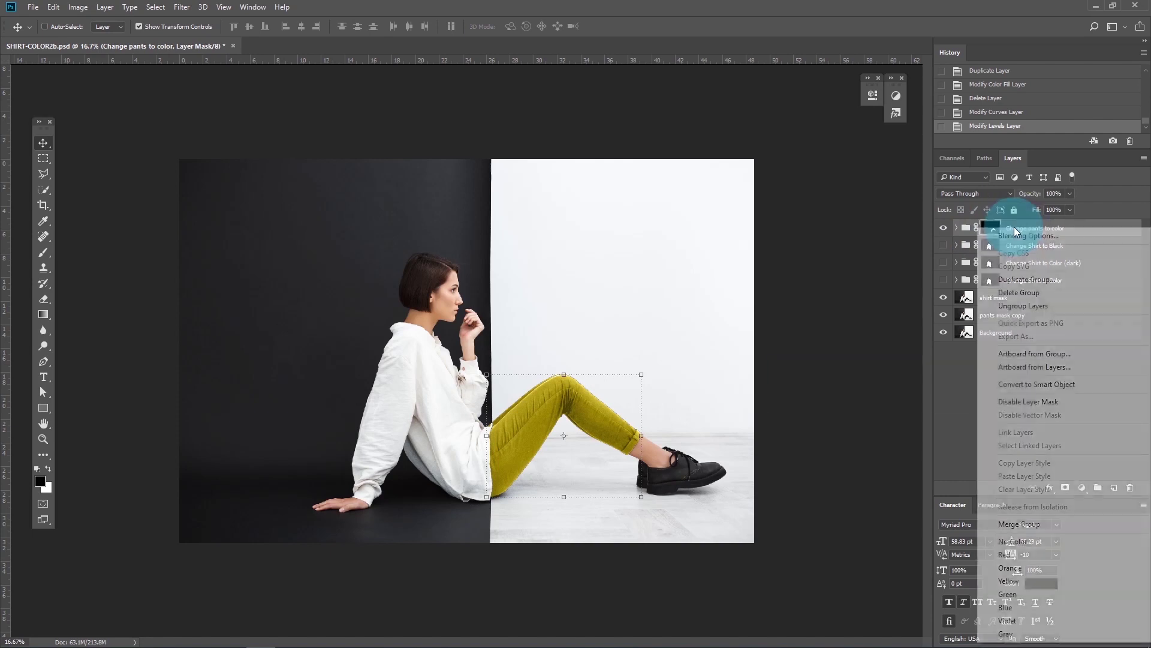
click(1064, 279)
click(610, 301)
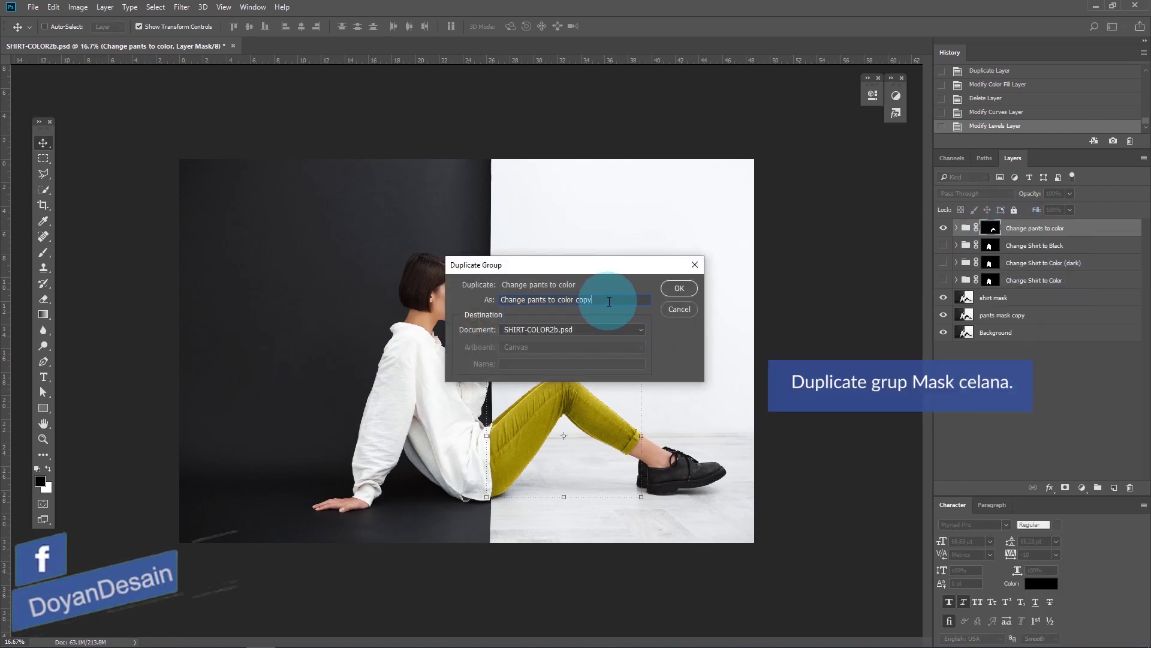
key(ctrl+shift+Left)
key(ctrl+shift+Left)
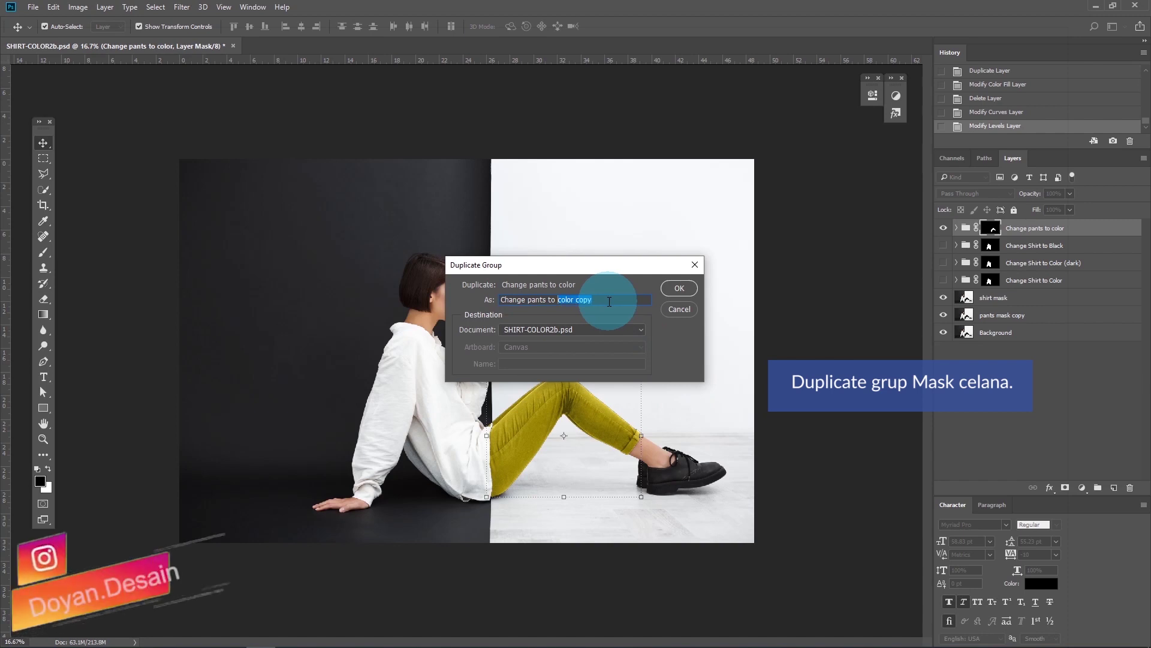
text(WHI)
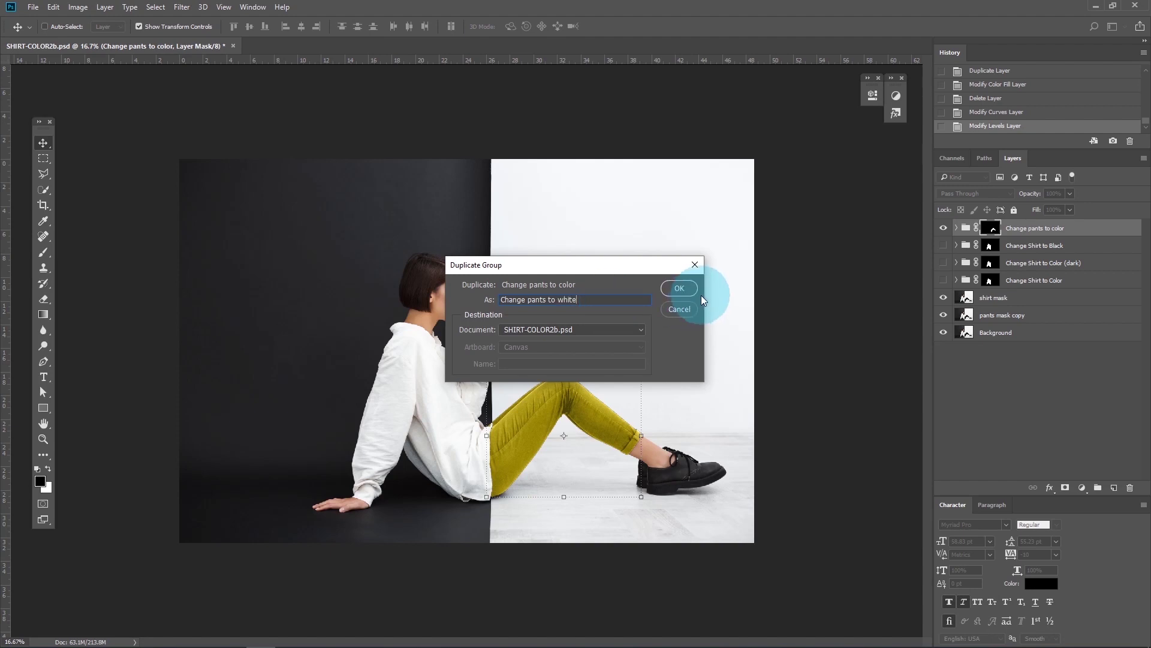
click(679, 288)
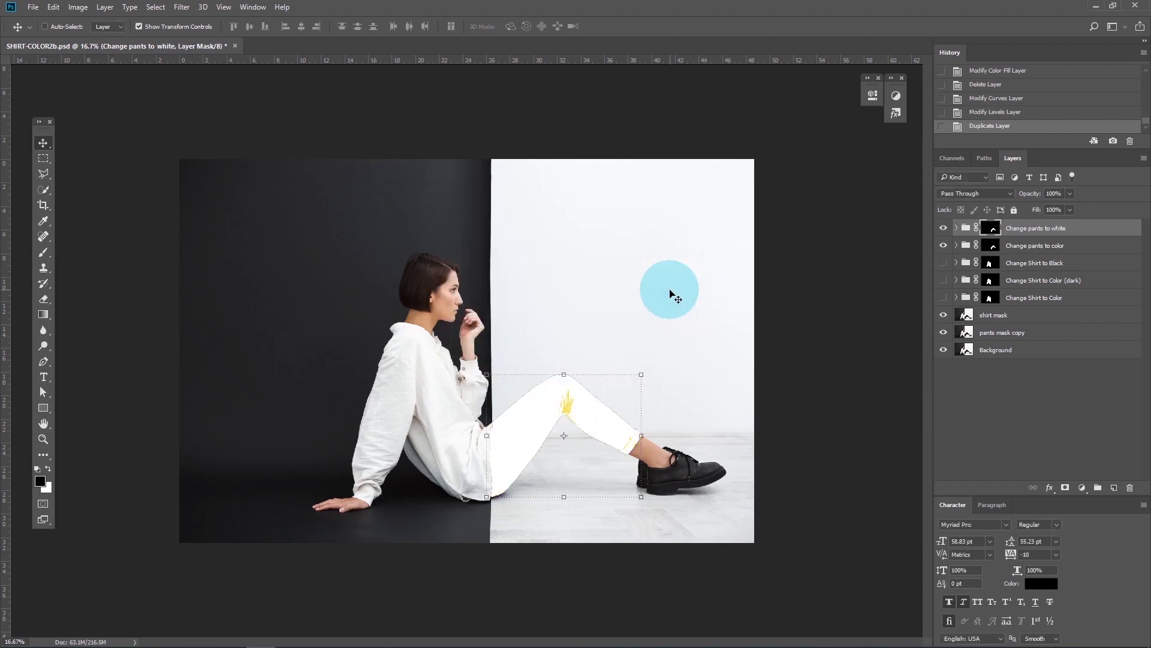
click(943, 247)
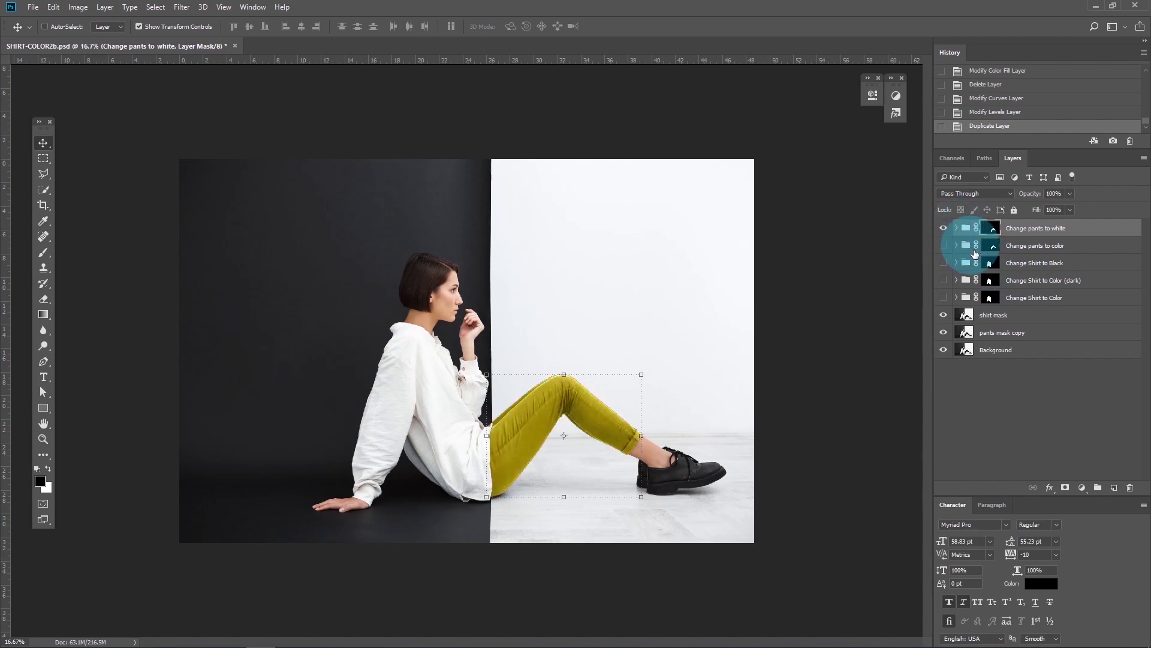
In the Change pants to white group, set Color Fill 2 to the backdrop's white and delete the Hue/Saturation 4 layer
click(957, 228)
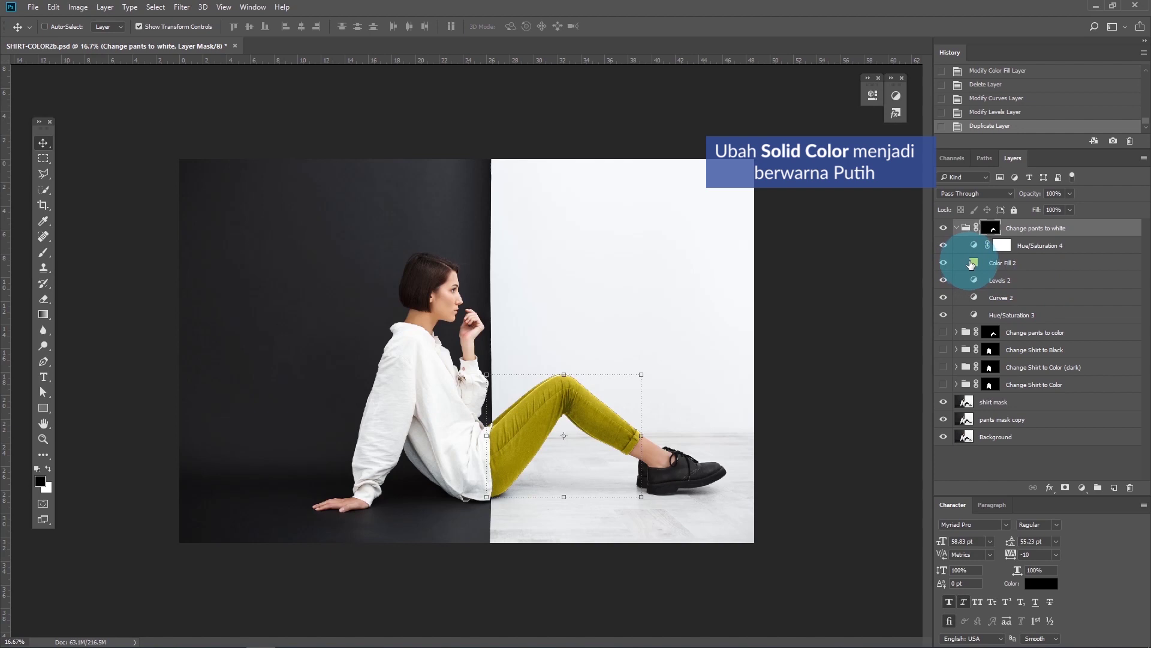
click(973, 264)
double_click(972, 264)
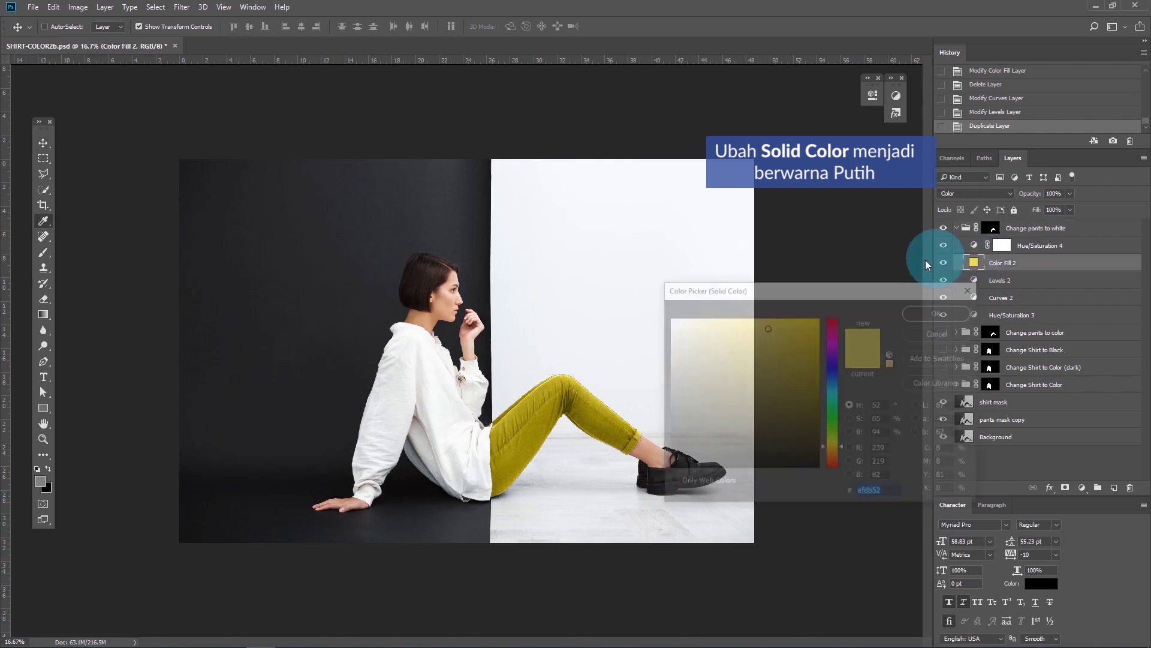
click(560, 236)
click(940, 312)
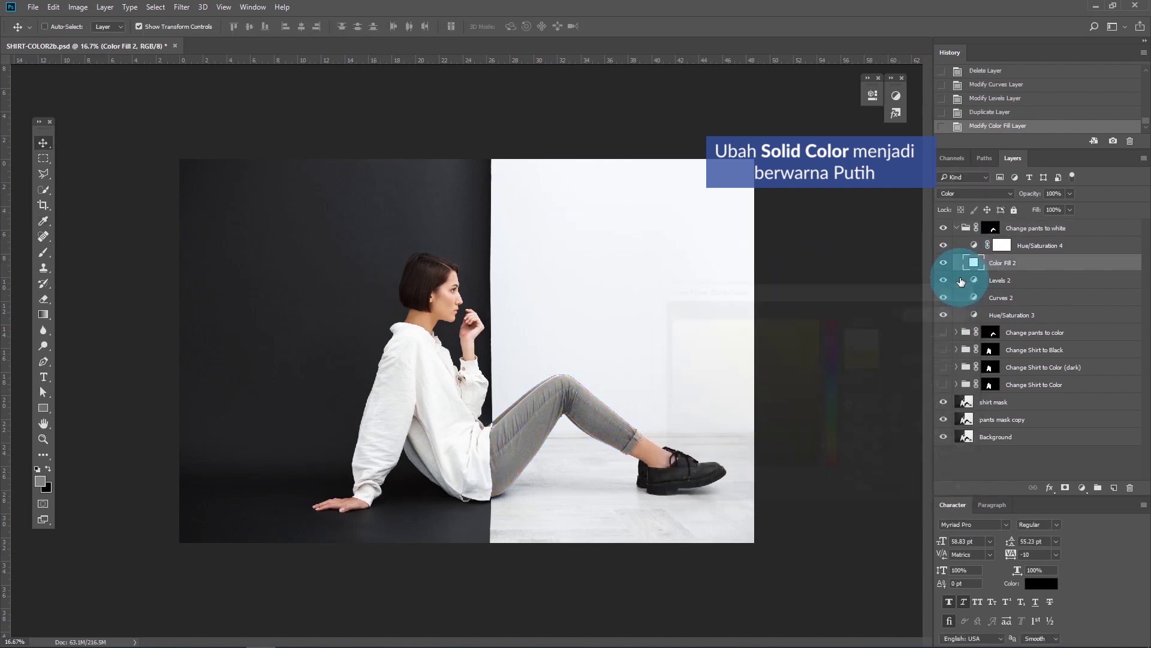
drag(1033, 246, 1130, 487)
Adjust the Curves 2 white point and raise a new point just below it to lighten the pants towards white
click(1012, 300)
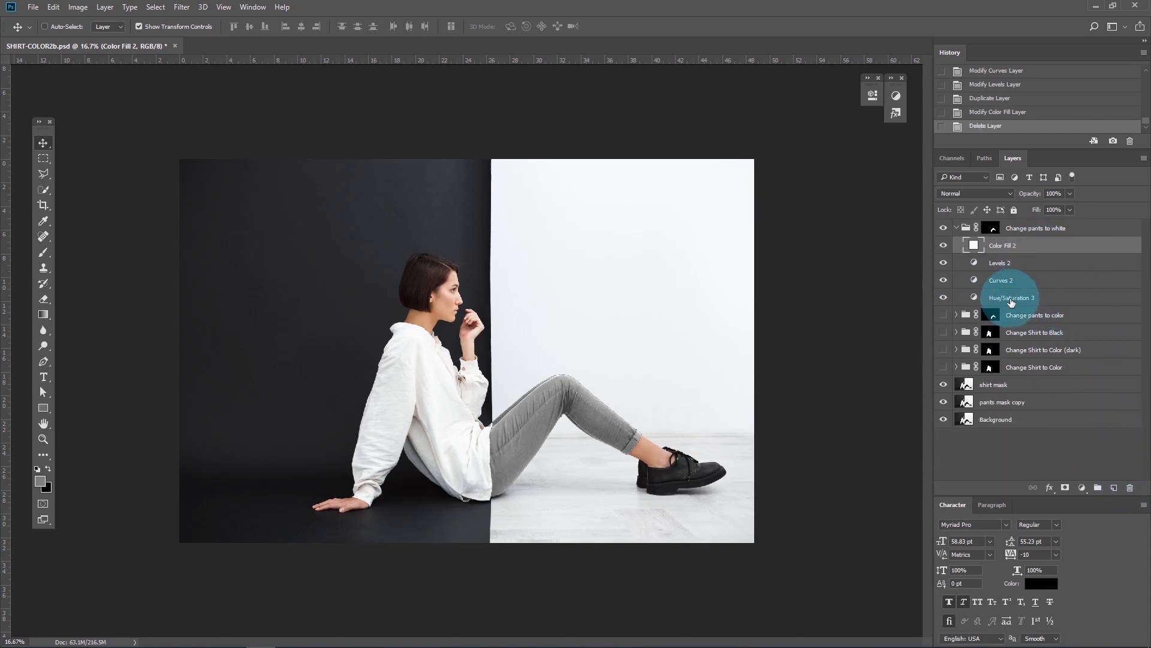
click(1001, 282)
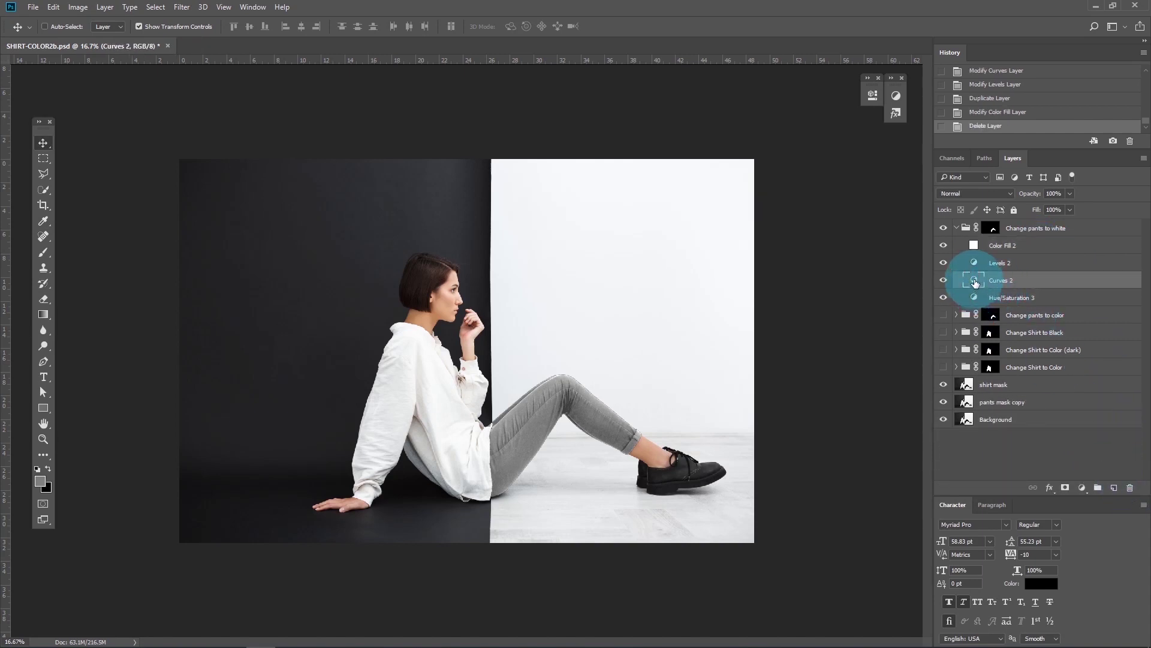
double_click(974, 280)
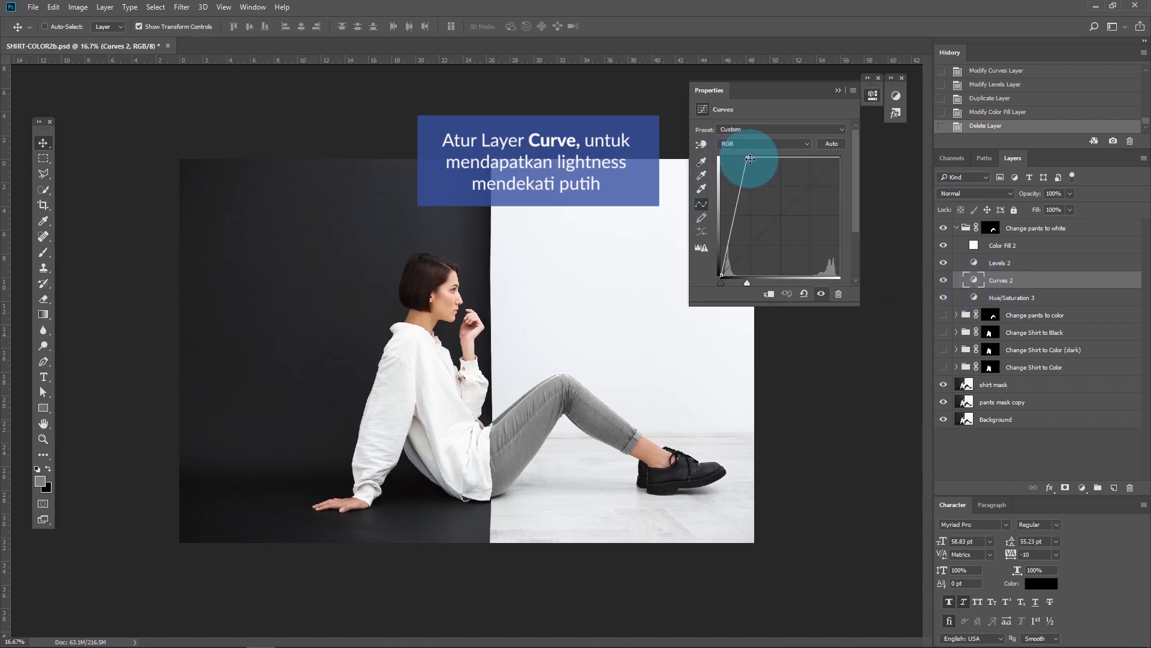
drag(744, 158, 733, 176)
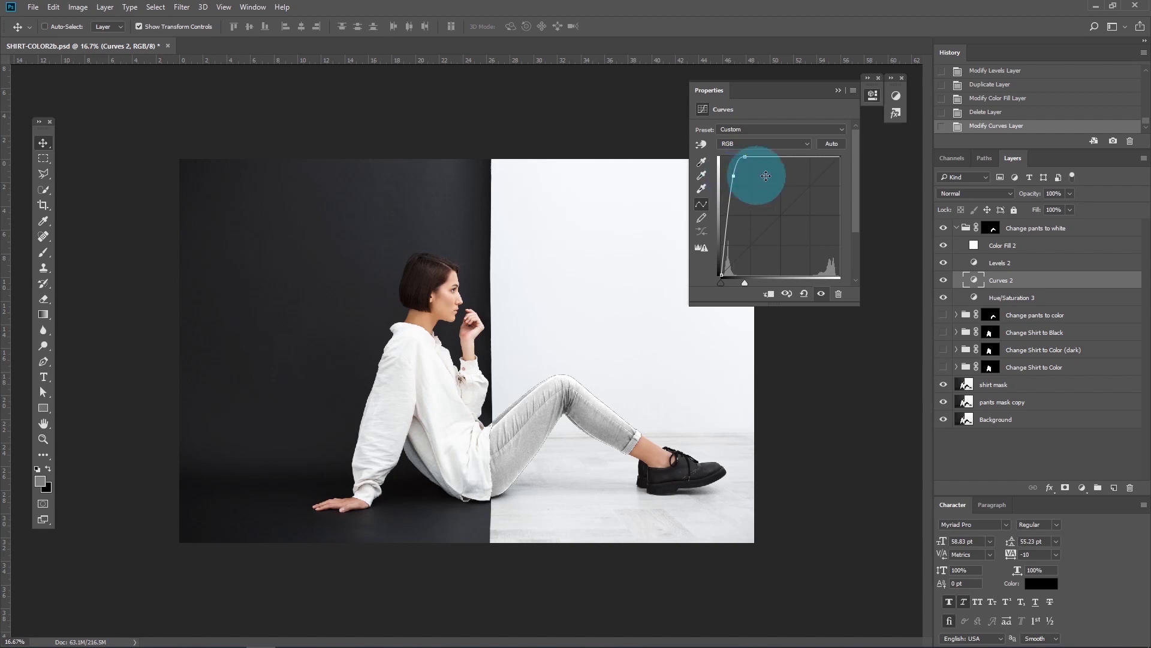
In the Levels 2 layer, raise the output black level to 145, the midtone to 1.83 and lower the input white level to about 195
click(839, 90)
click(971, 263)
double_click(971, 263)
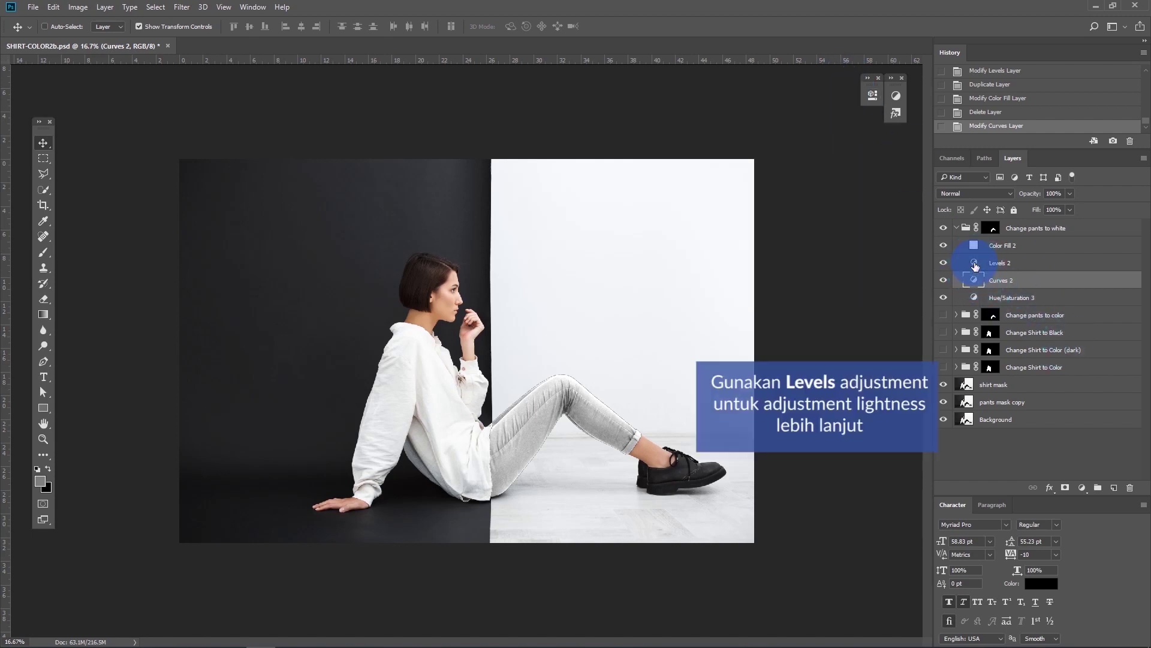
drag(743, 247, 786, 250)
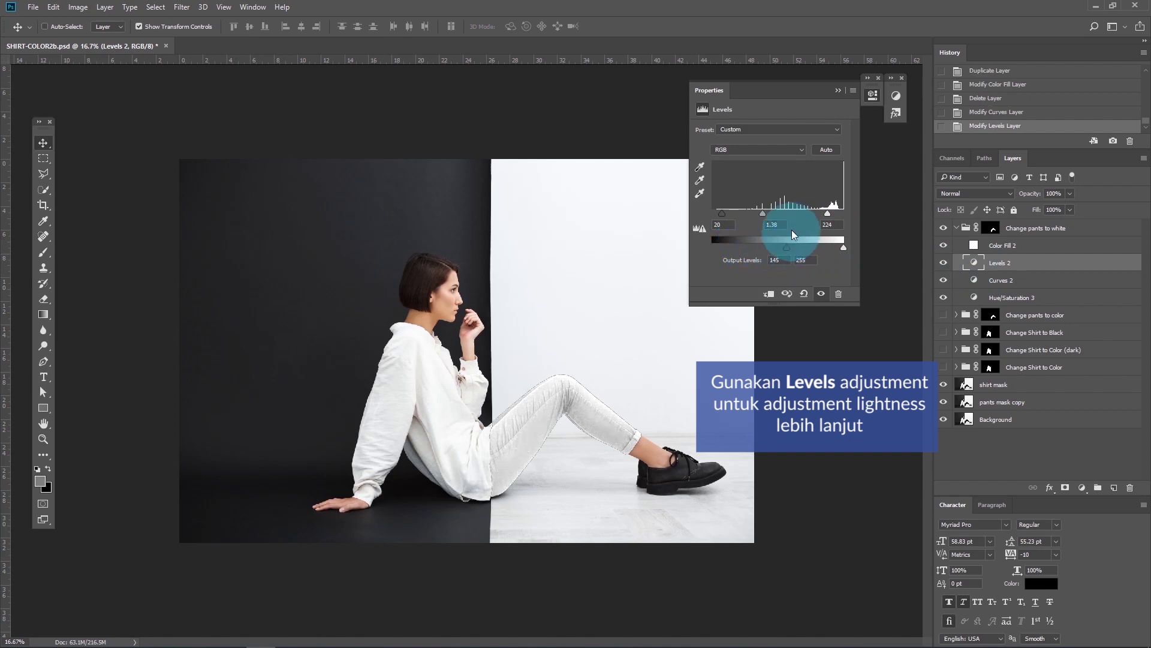
mouse_move(748, 215)
mouse_down()
mouse_move(761, 214)
mouse_move(732, 211)
mouse_move(746, 214)
mouse_up()
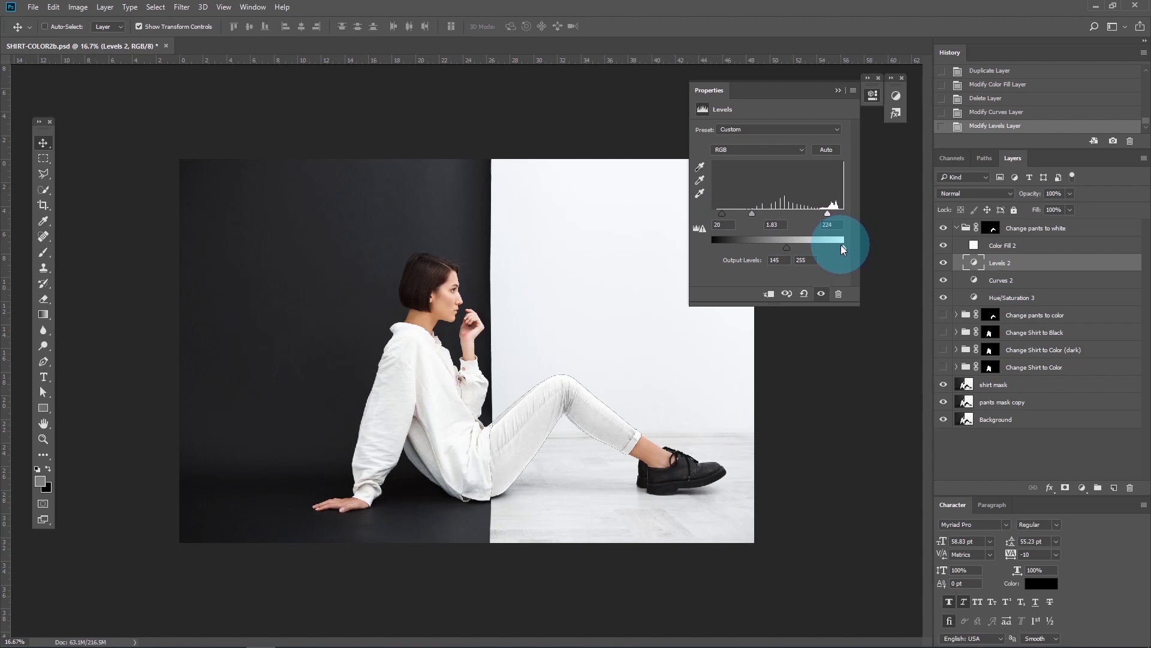
drag(841, 247, 815, 216)
click(827, 214)
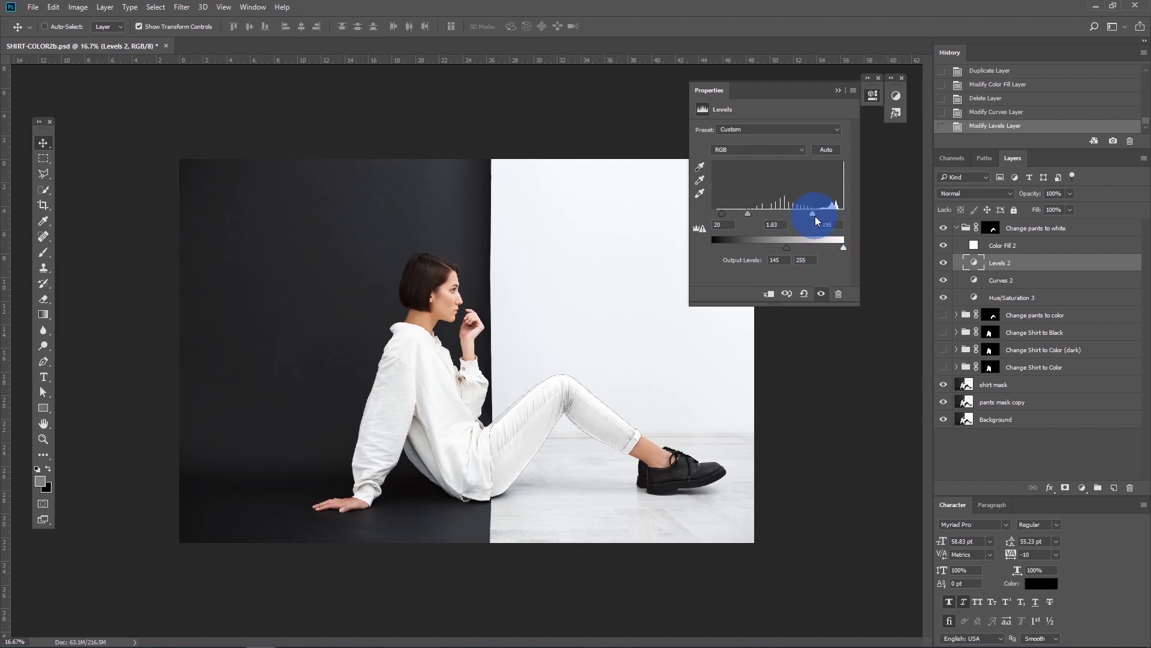
click(838, 90)
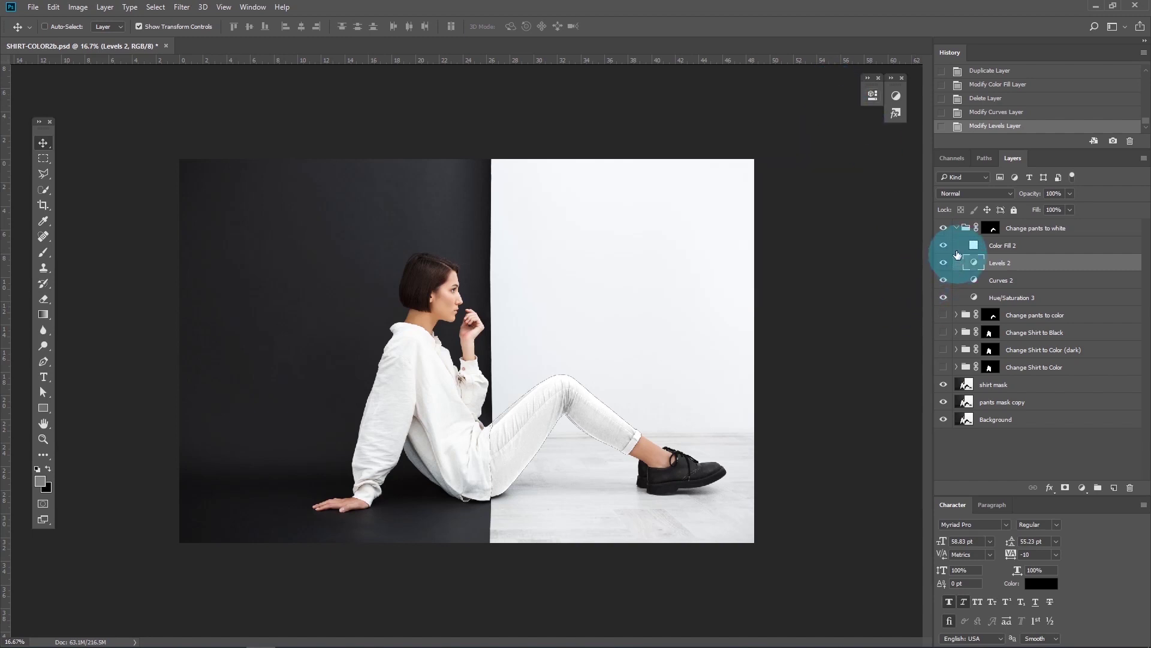
Inspect the whitened pants around the knee and compare them with the original photo by temporarily isolating the shirt mask layer
click(42, 439)
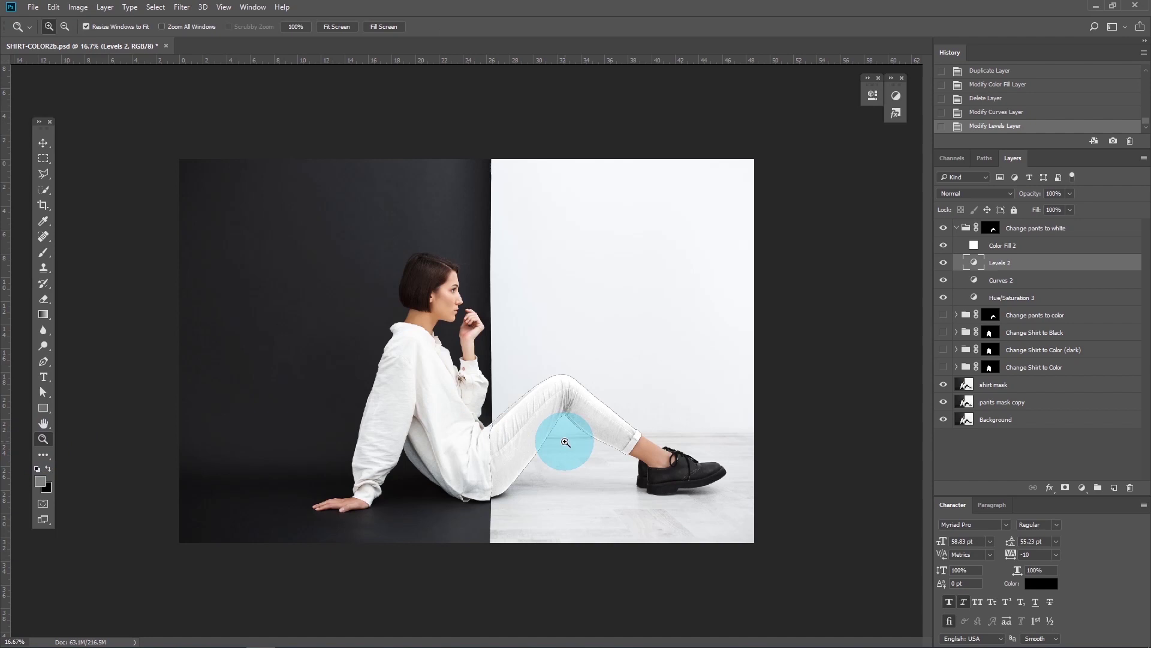
click(590, 410)
alt+click(587, 410)
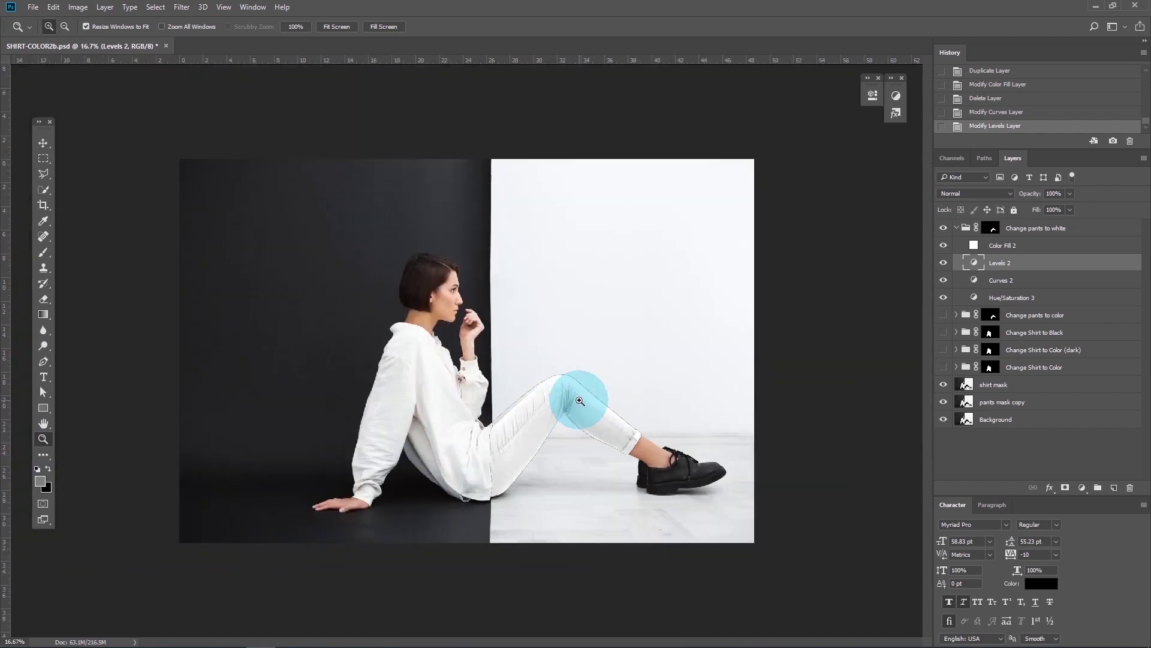
click(42, 143)
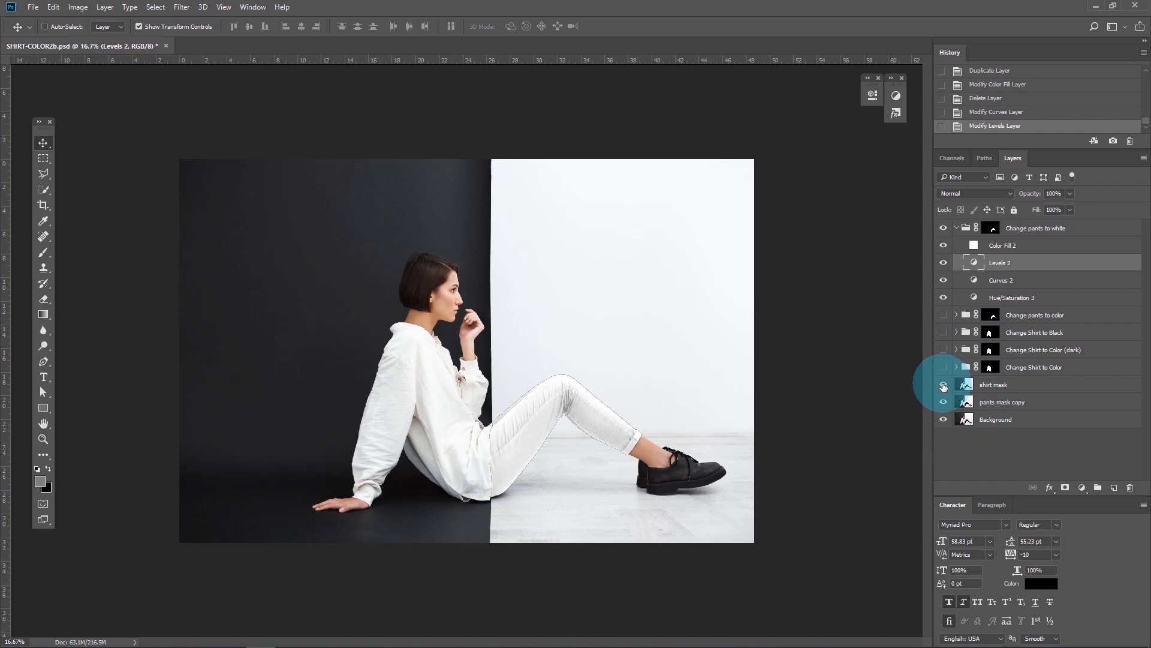
alt+click(944, 386)
alt+click(944, 386)
alt+click(944, 386)
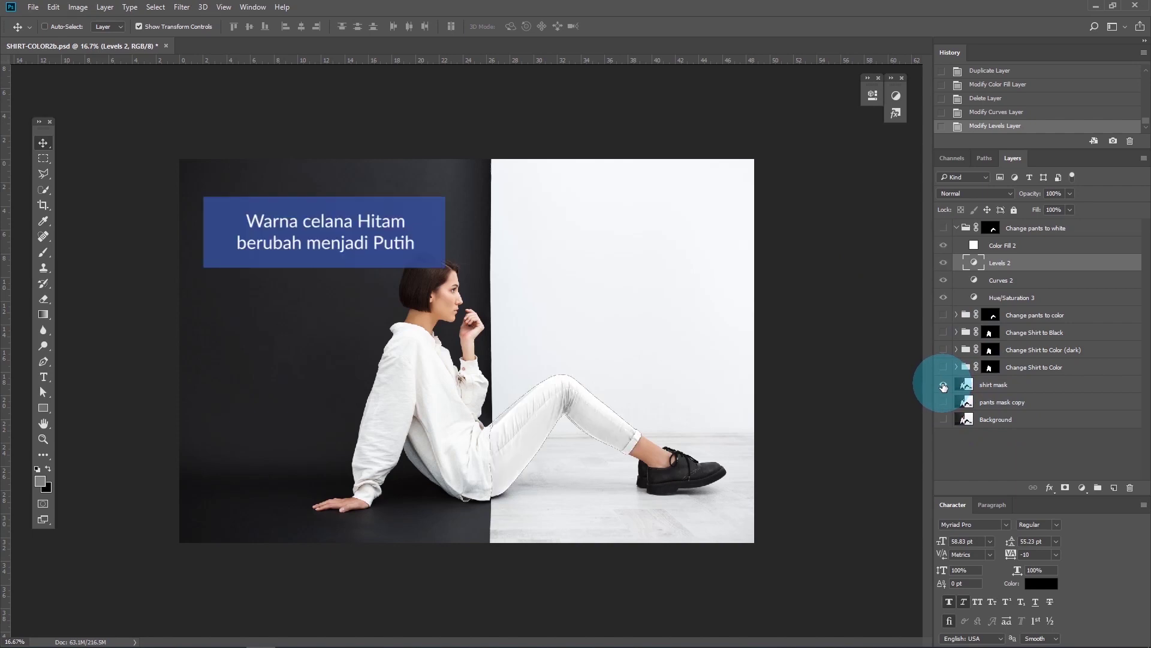
alt+click(944, 386)
Collapse the Change pants to white group and show the Change Shirt to Black group, keeping Change pants to color hidden
click(957, 229)
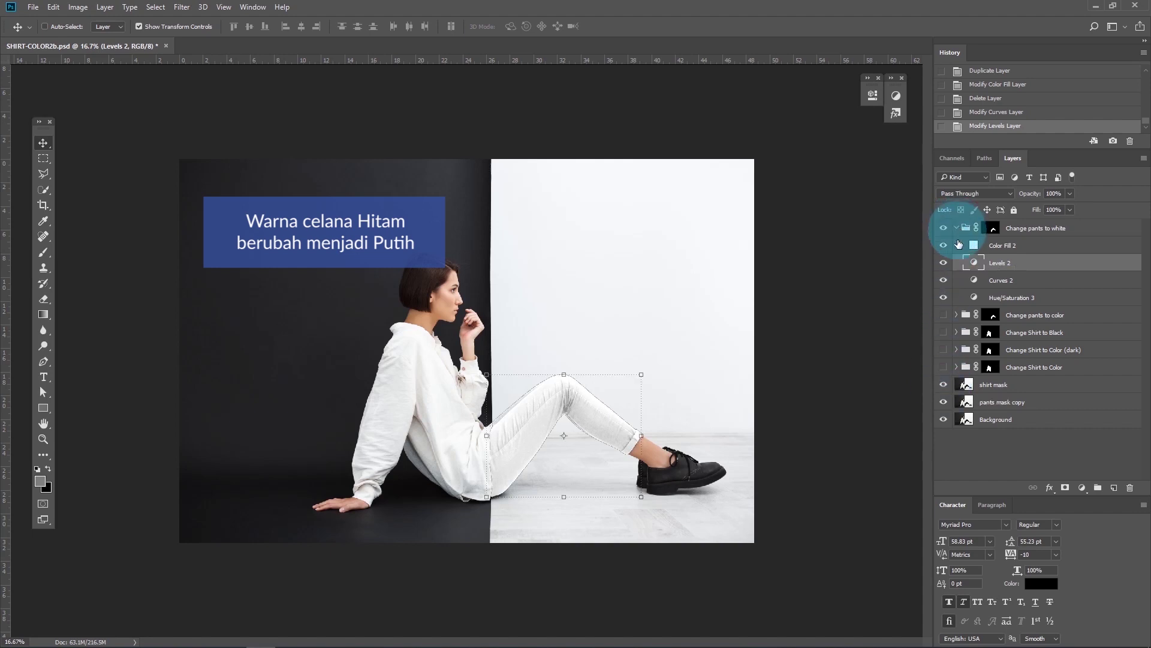
click(957, 228)
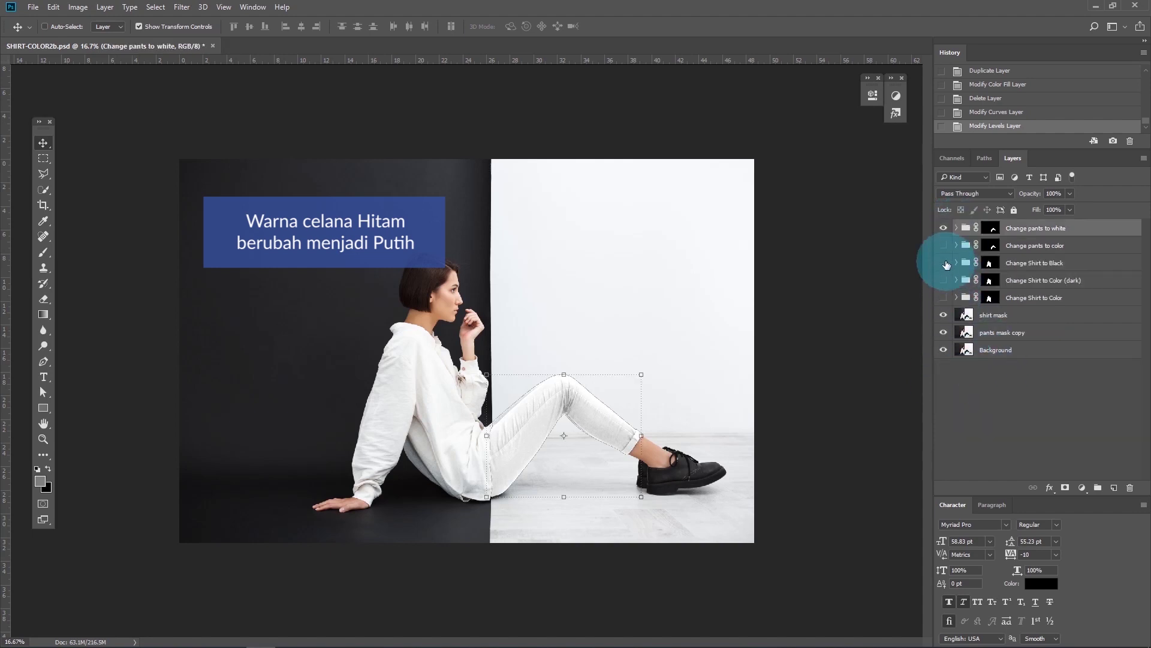
click(943, 245)
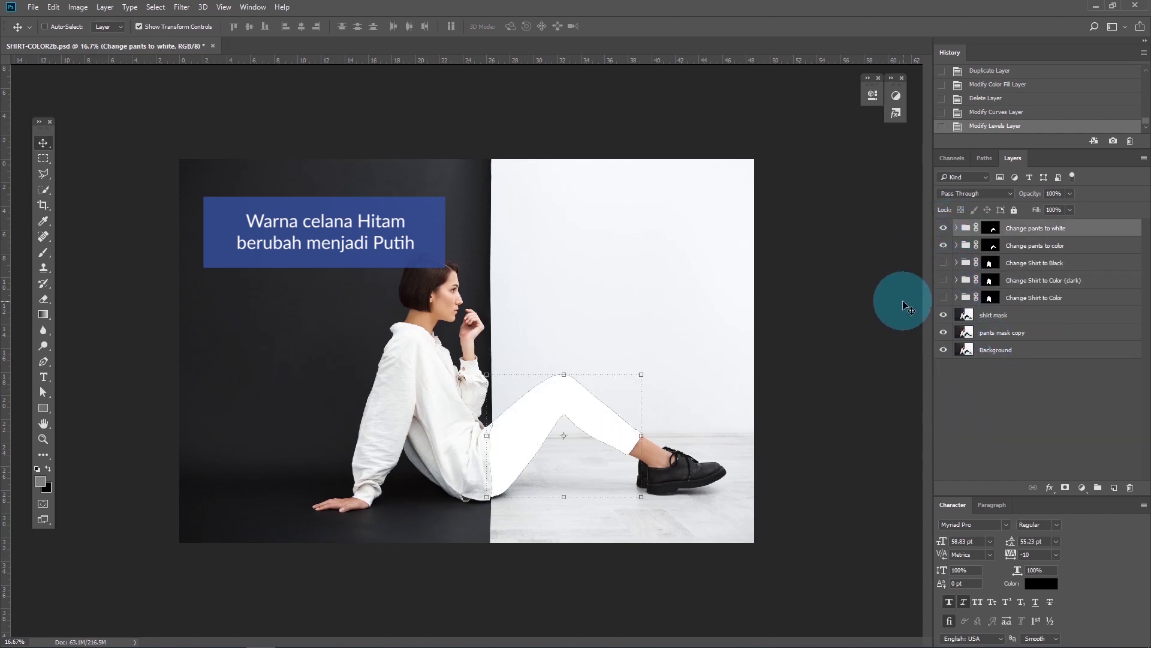
click(943, 245)
click(944, 263)
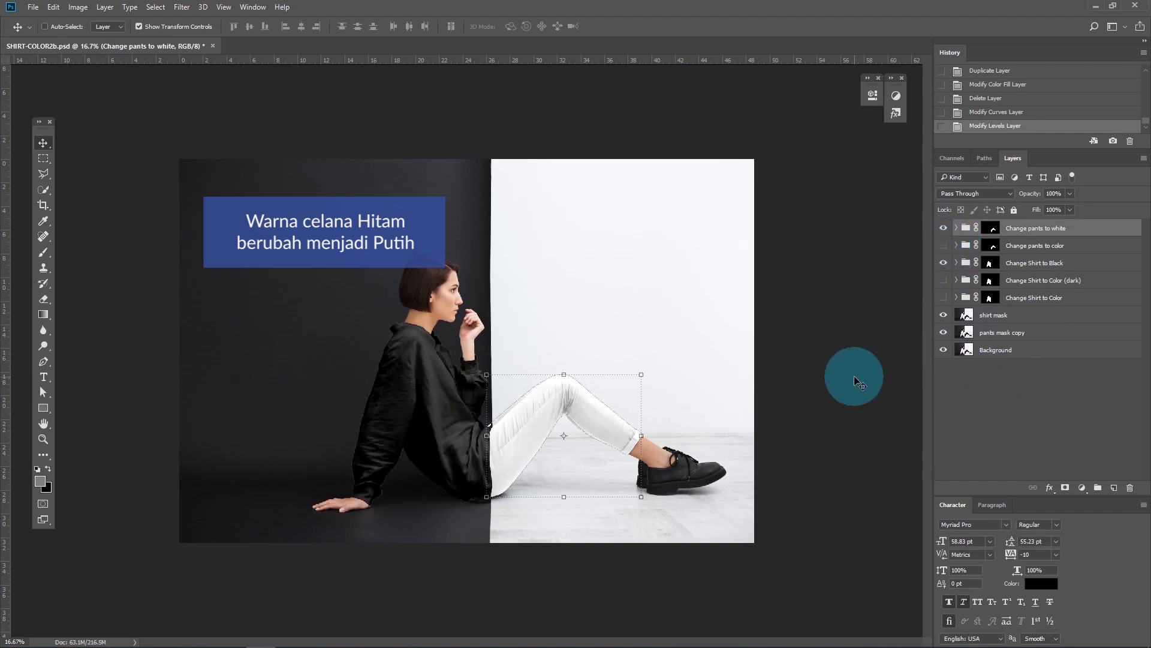
Compare the black shirt and white pants with the original by temporarily isolating the shirt mask layer, and view the result without panels
click(43, 438)
click(501, 399)
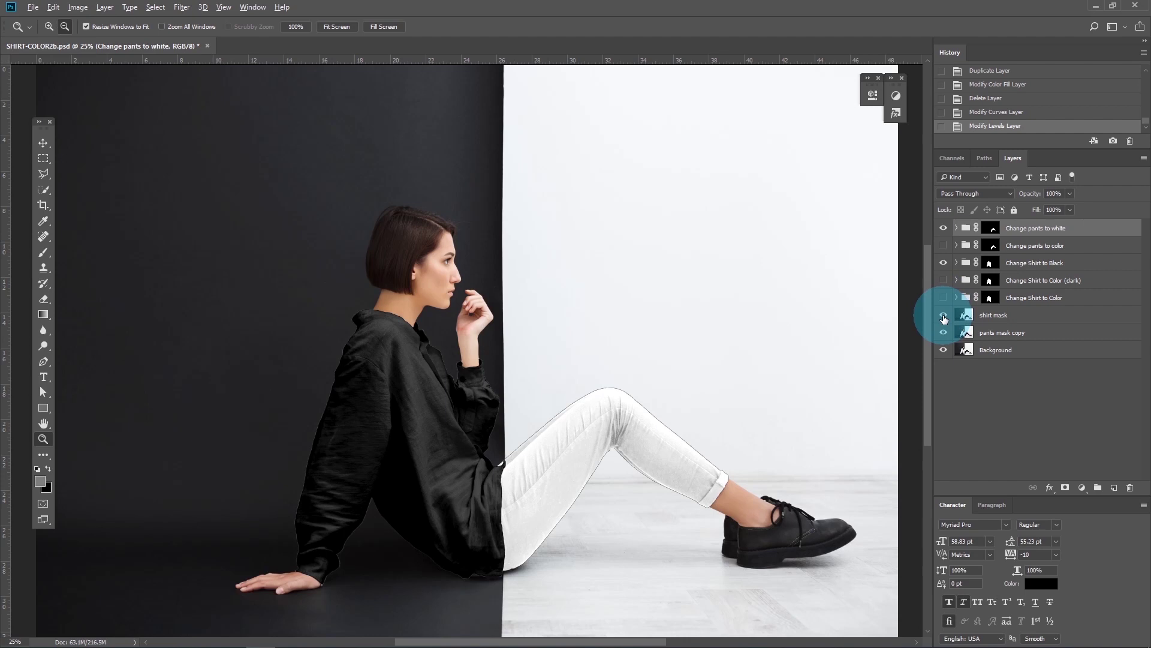
alt+click(944, 318)
alt+click(944, 318)
alt+click(943, 318)
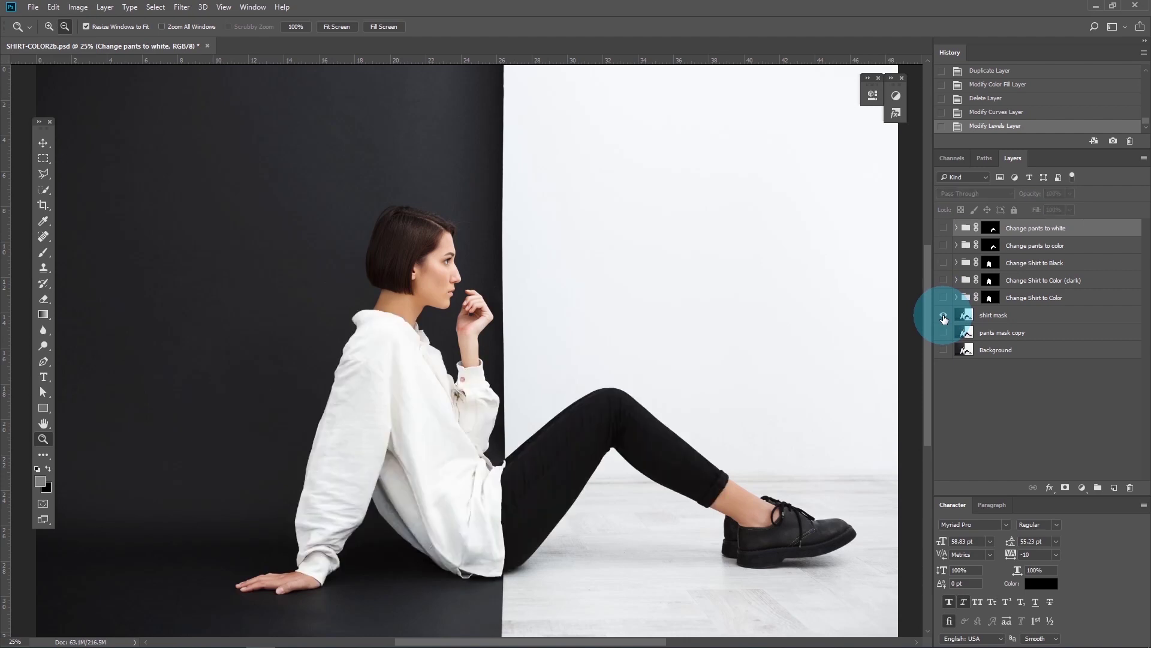
alt+click(944, 317)
click(44, 142)
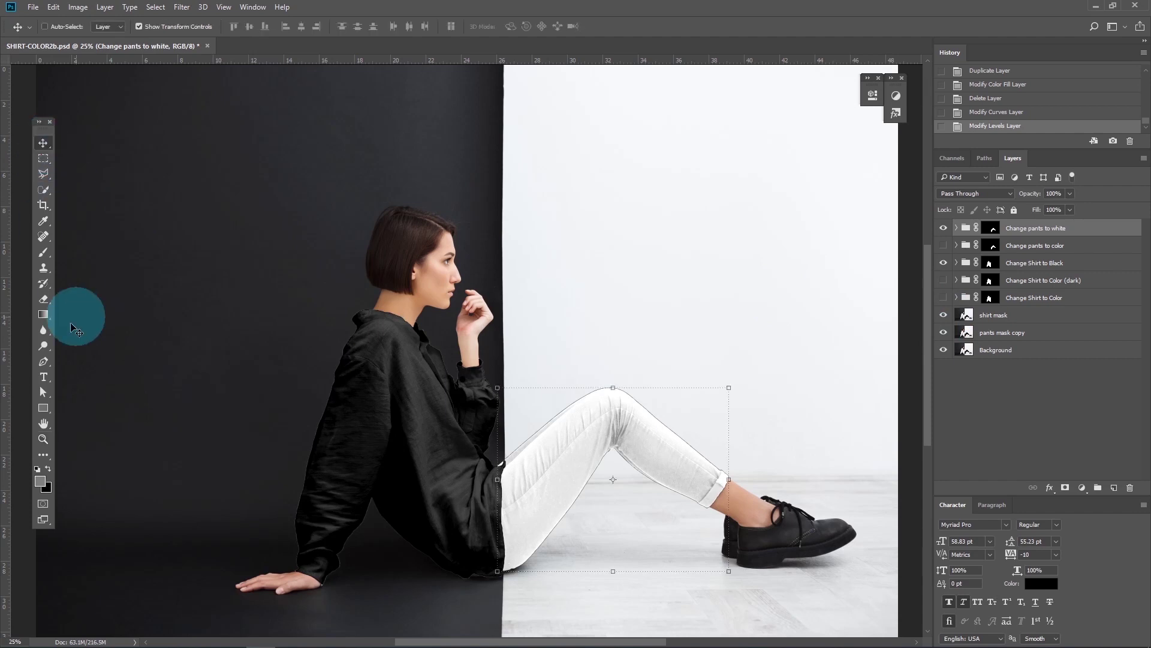
key(Tab)
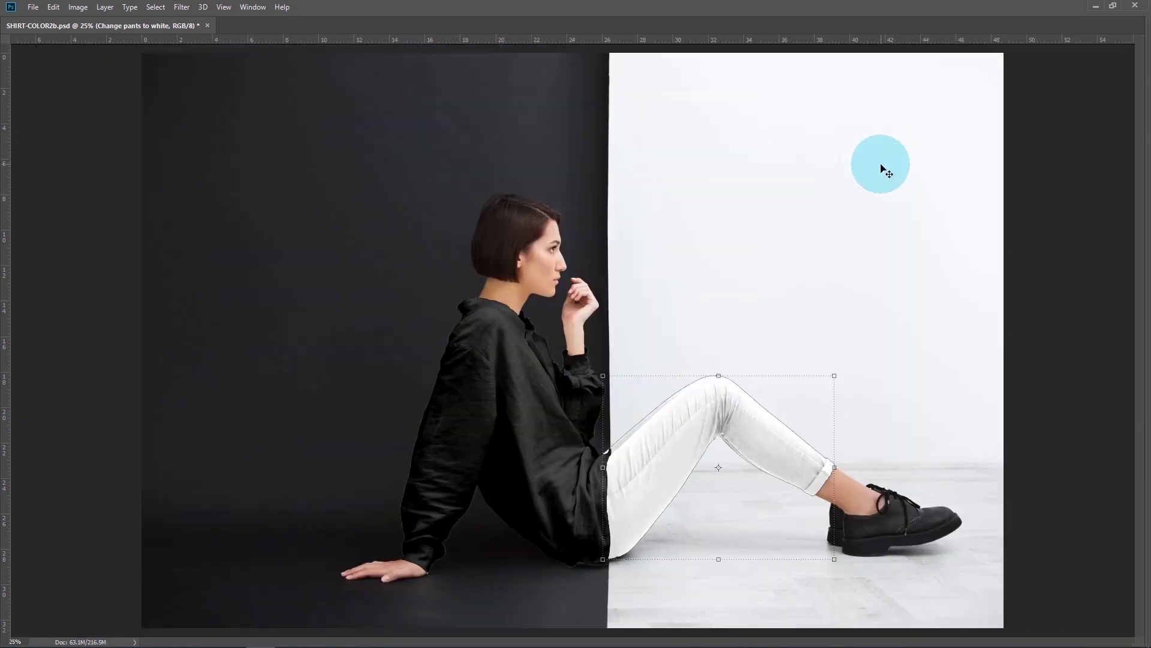